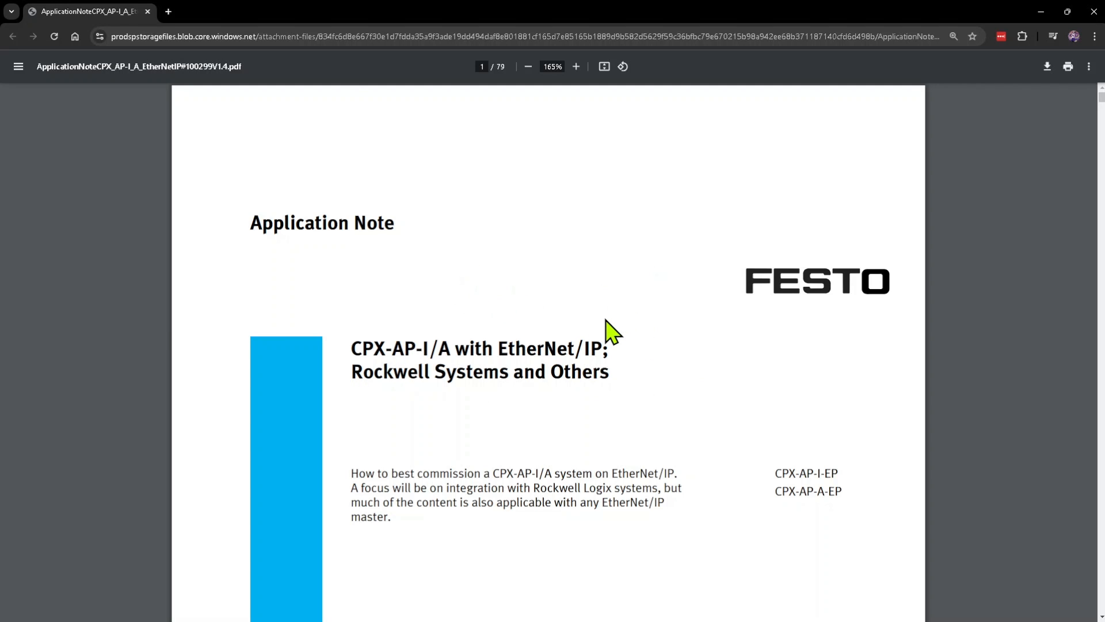
# Step: Find the Modbus TCP View chapter near the end of the application note, scanning the parameter execution and IO-Link ISDU Access tables
pyautogui.press('End')
pyautogui.scroll(20, 606, 319)
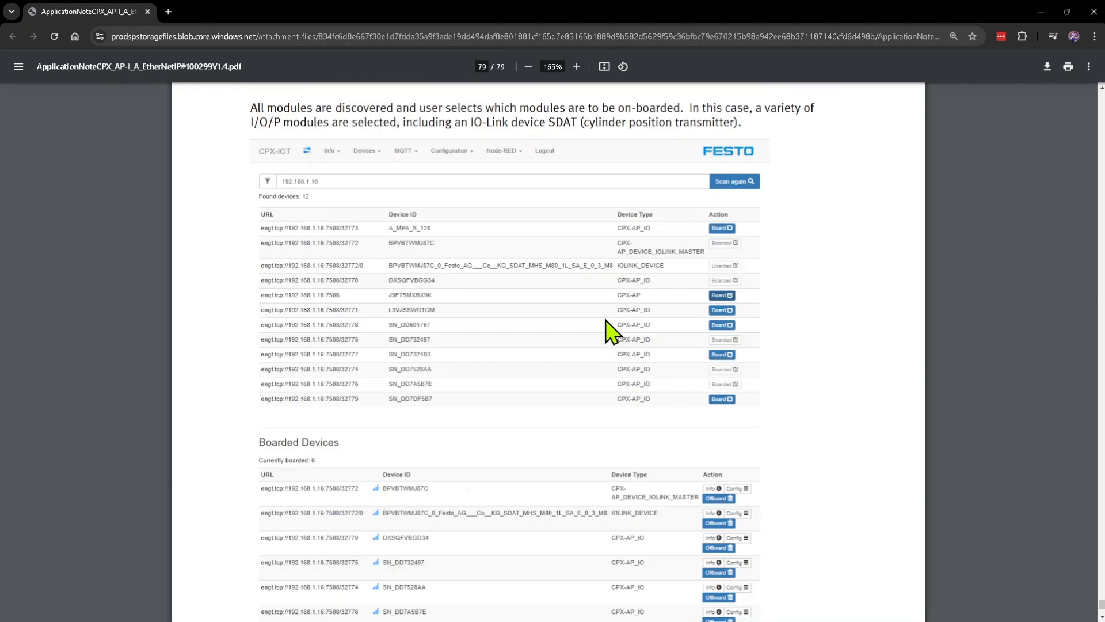
pyautogui.scroll(20, 606, 320)
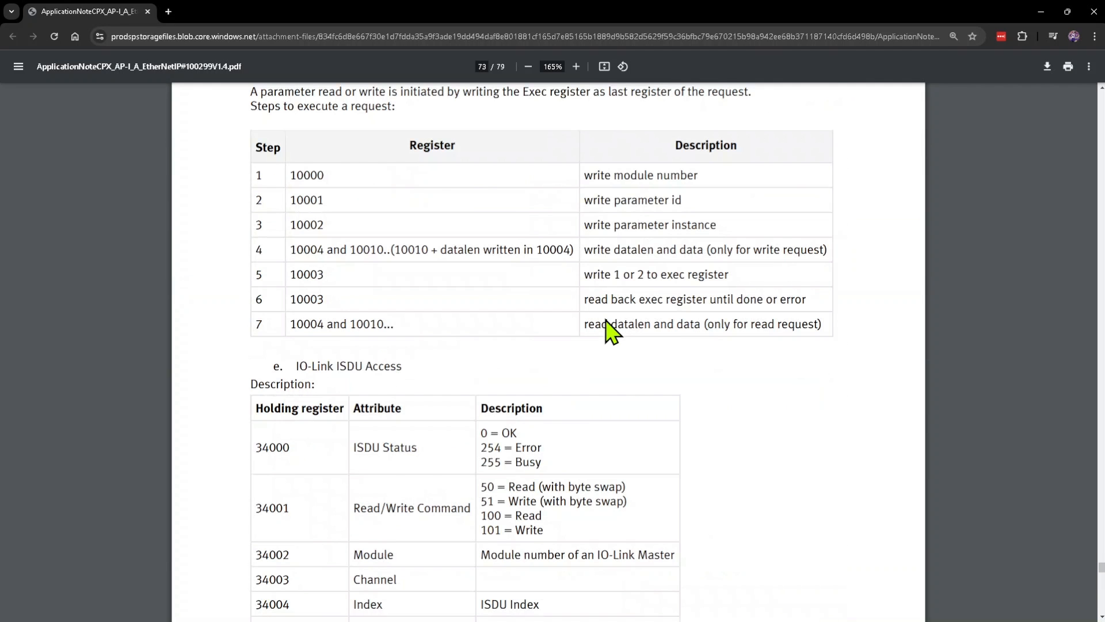
pyautogui.press('pagedown')
pyautogui.press('pageup')
pyautogui.scroll(-3, 611, 331)
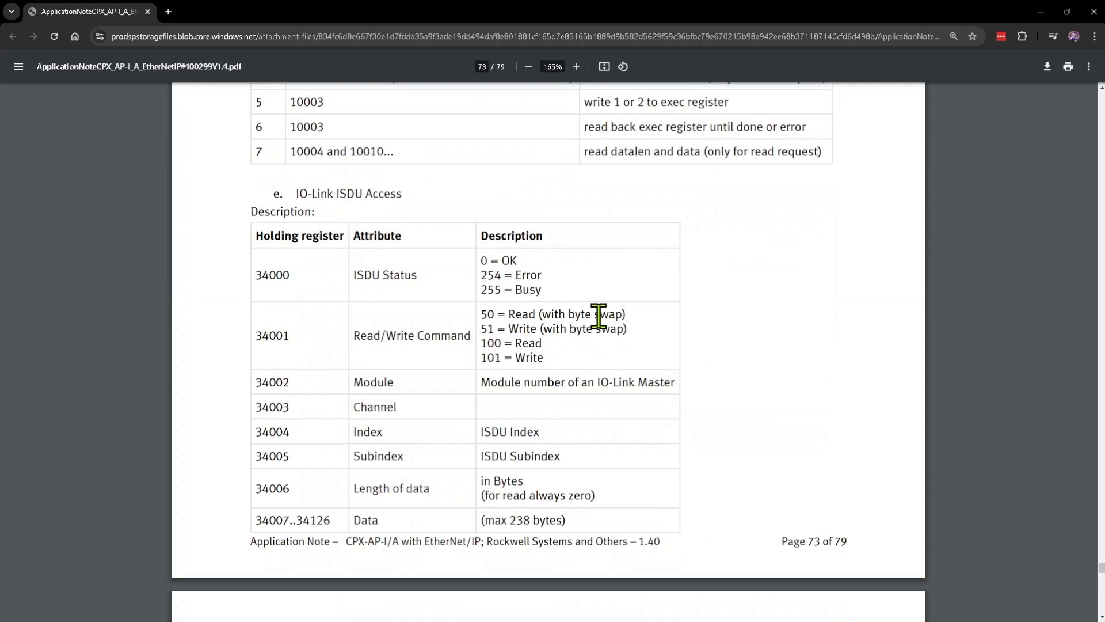
pyautogui.scroll(20, 731, 357)
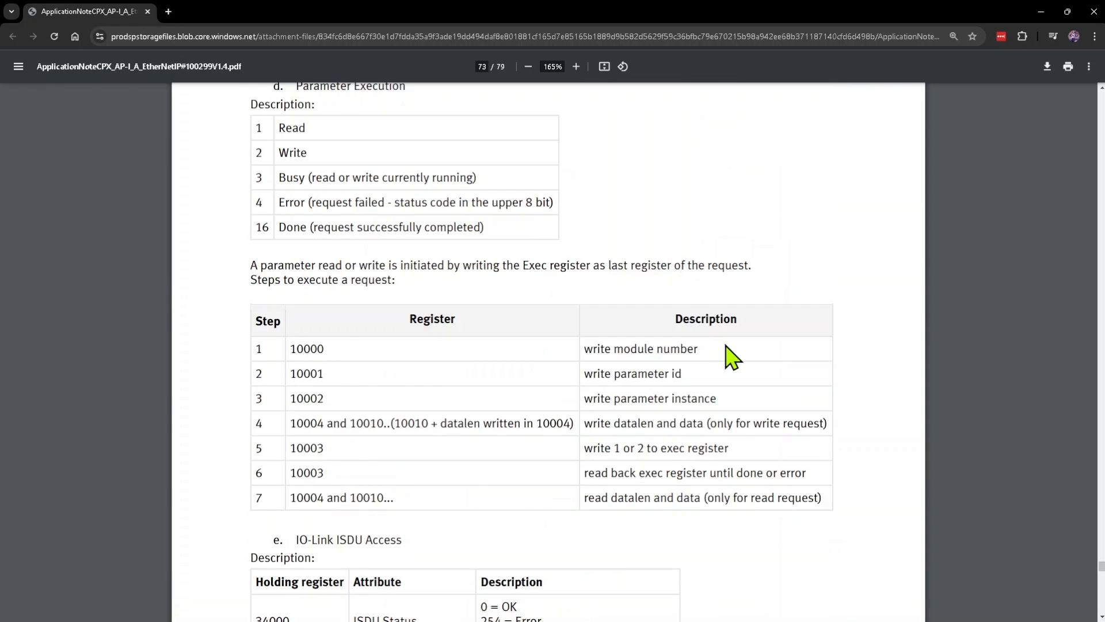
pyautogui.scroll(4, 728, 354)
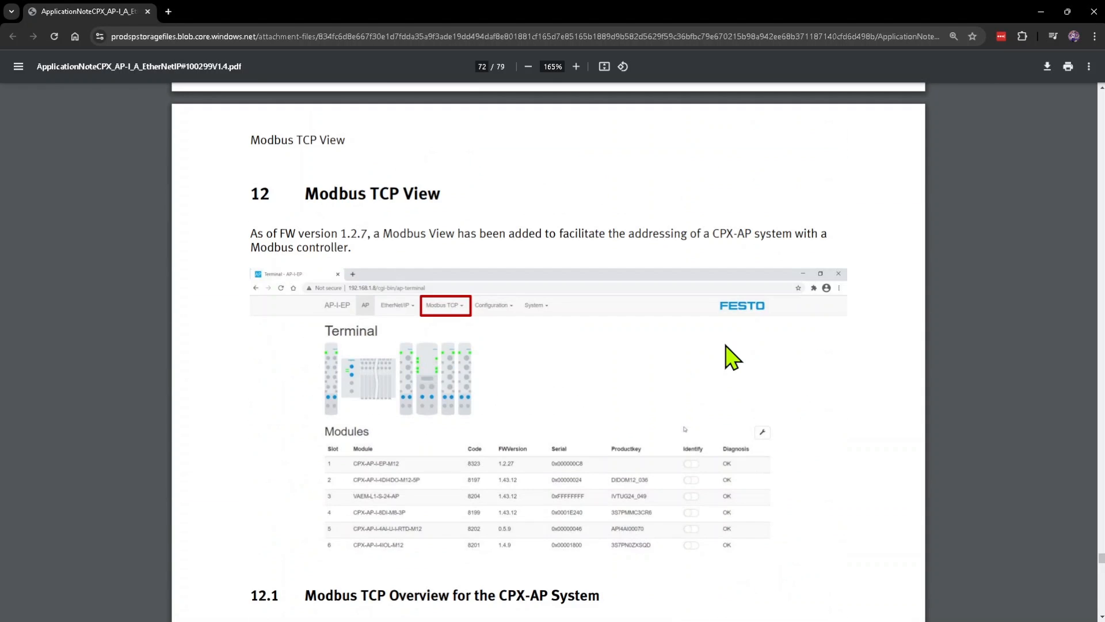
# Step: Read the Modbus TCP overview for the CPX-AP system, including the LED function and holding registers tables
pyautogui.scroll(-2, 728, 354)
pyautogui.scroll(3, 734, 354)
pyautogui.scroll(-1, 519, 276)
pyautogui.scroll(-7, 804, 391)
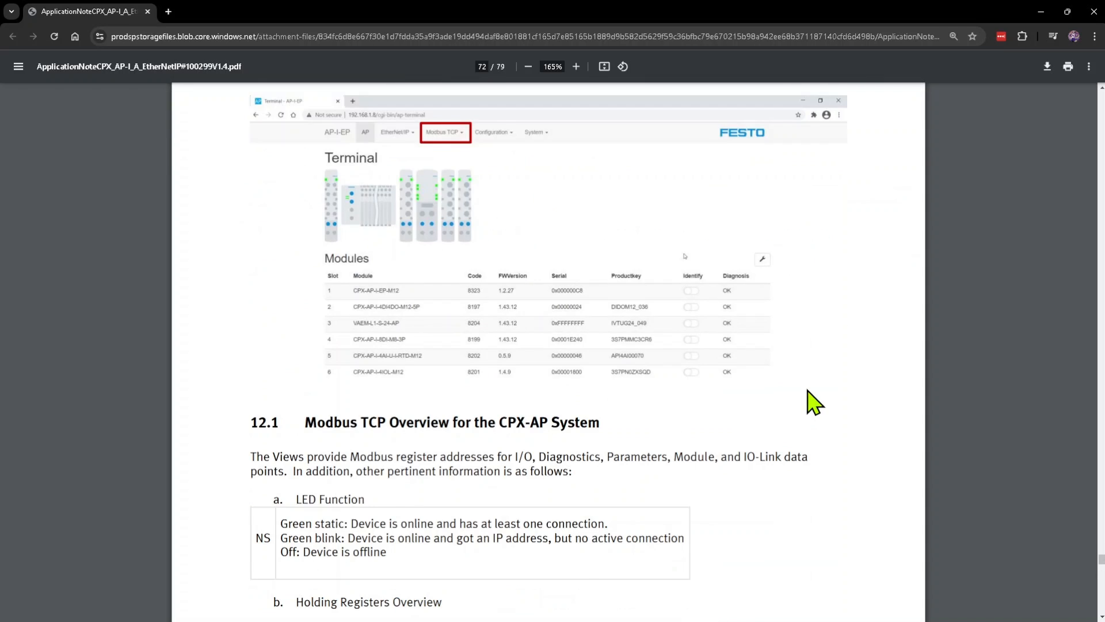
pyautogui.scroll(-19, 809, 395)
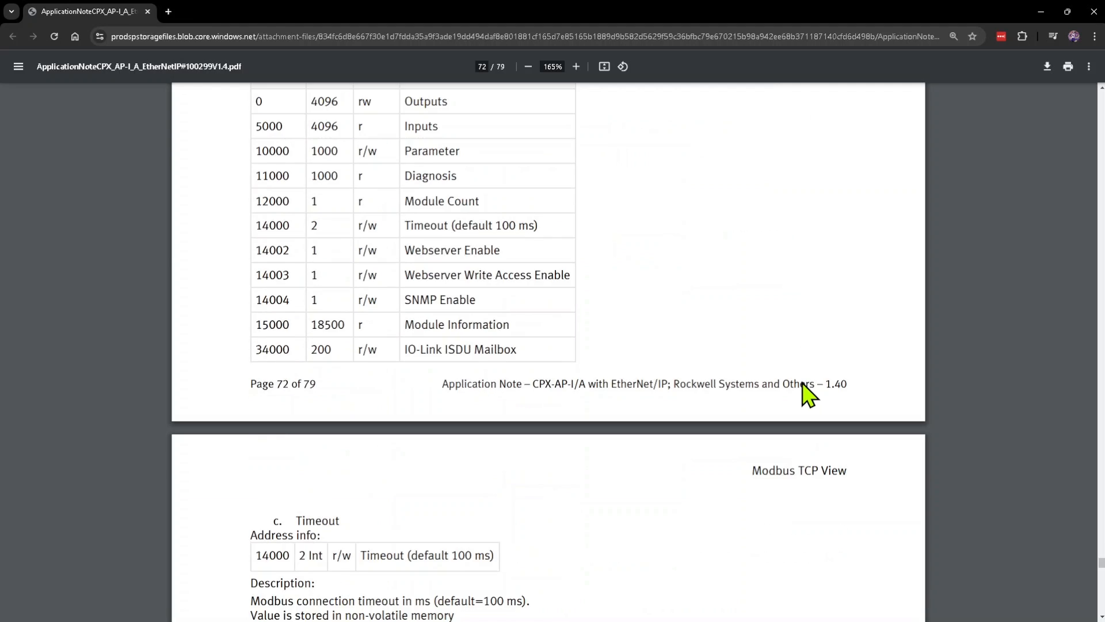
pyautogui.scroll(-5, 808, 395)
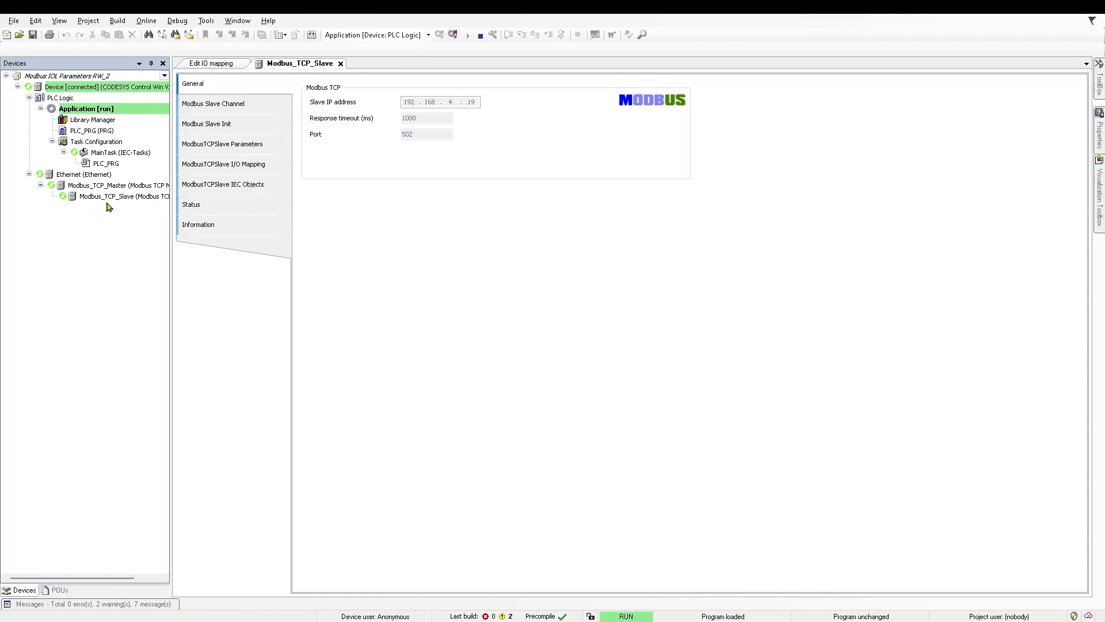
# Step: Switch to CODESYS, go through the Ethernet, Modbus master and slave devices, and open the Ethernet device's general settings
pyautogui.click(72, 174)
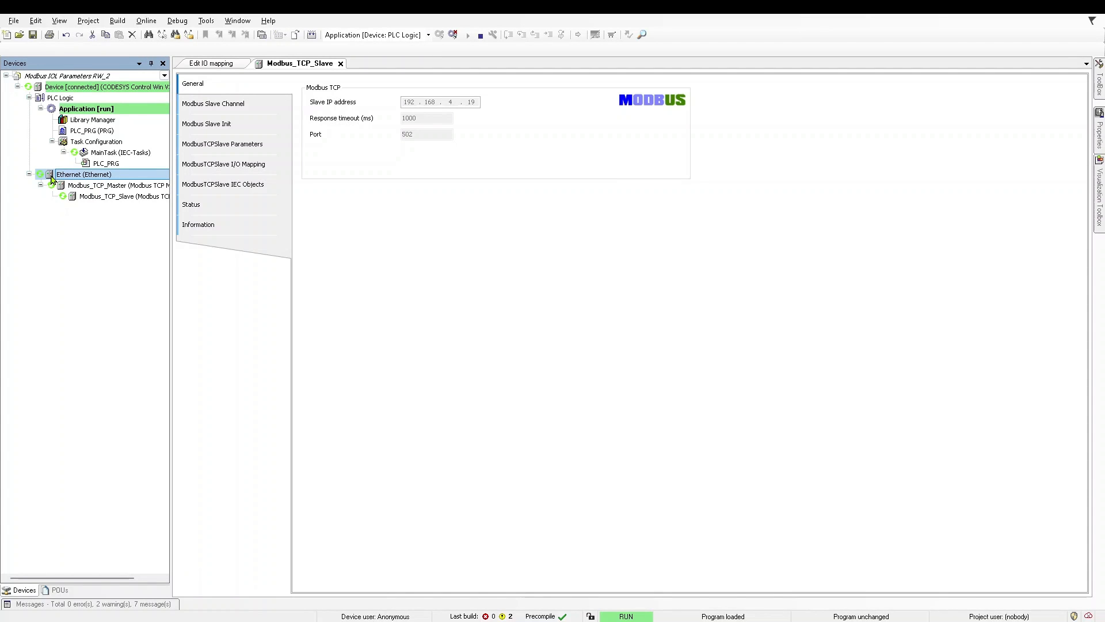
pyautogui.click(103, 188)
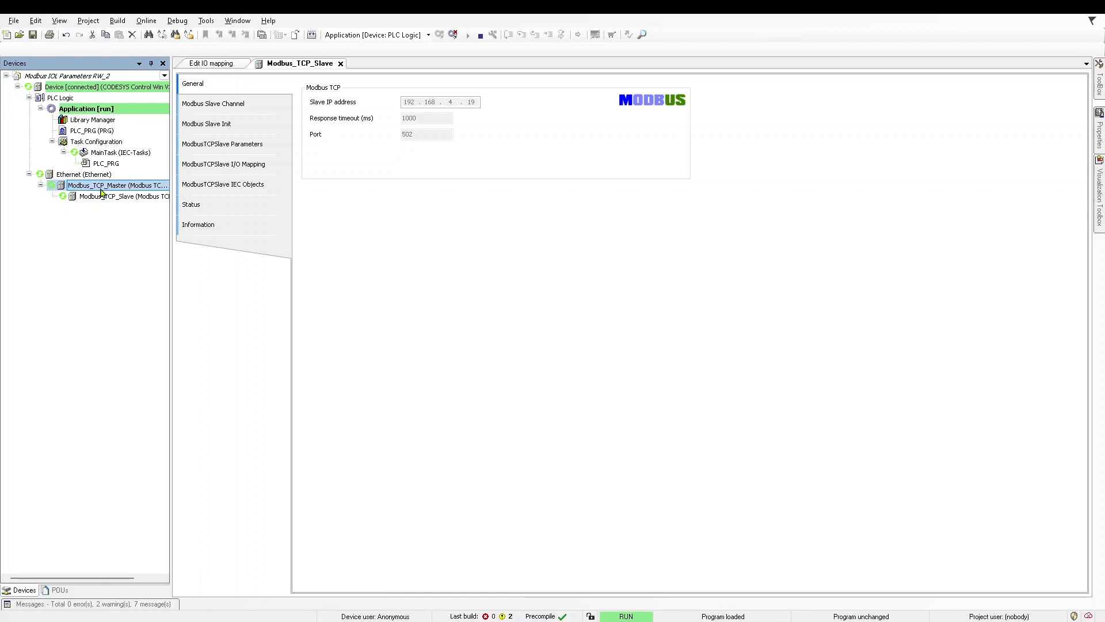
pyautogui.click(92, 198)
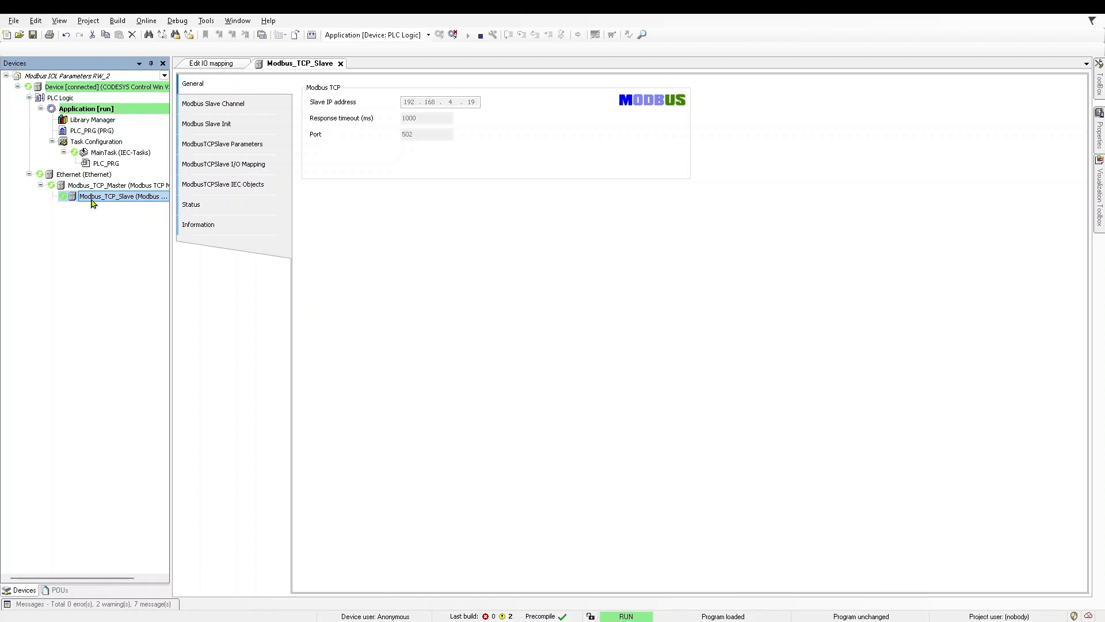
pyautogui.doubleClick(94, 175)
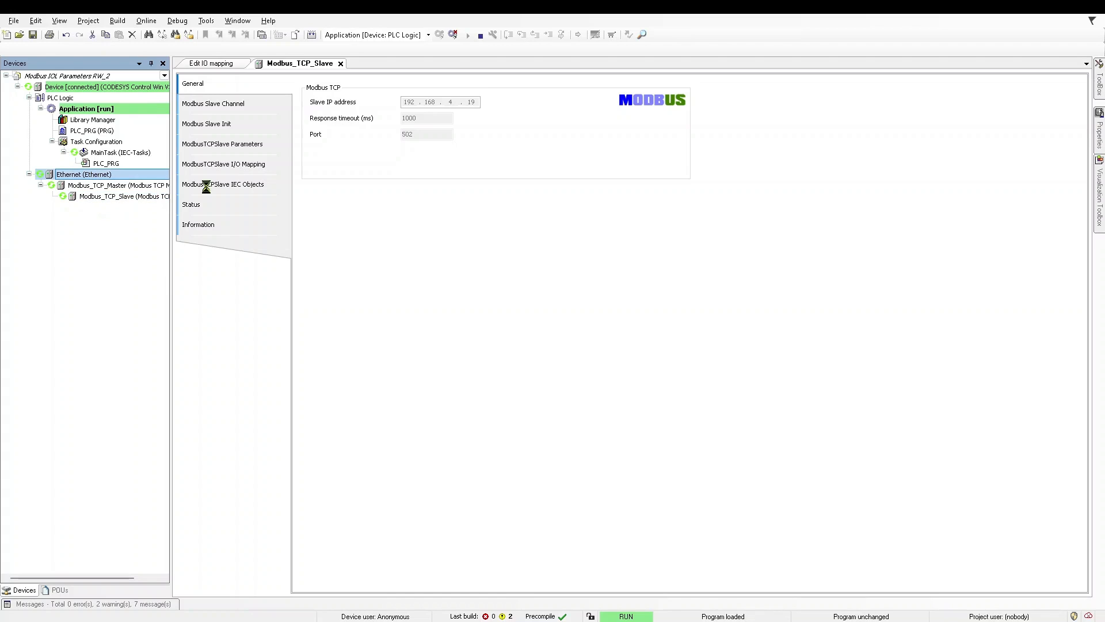
pyautogui.click(227, 92)
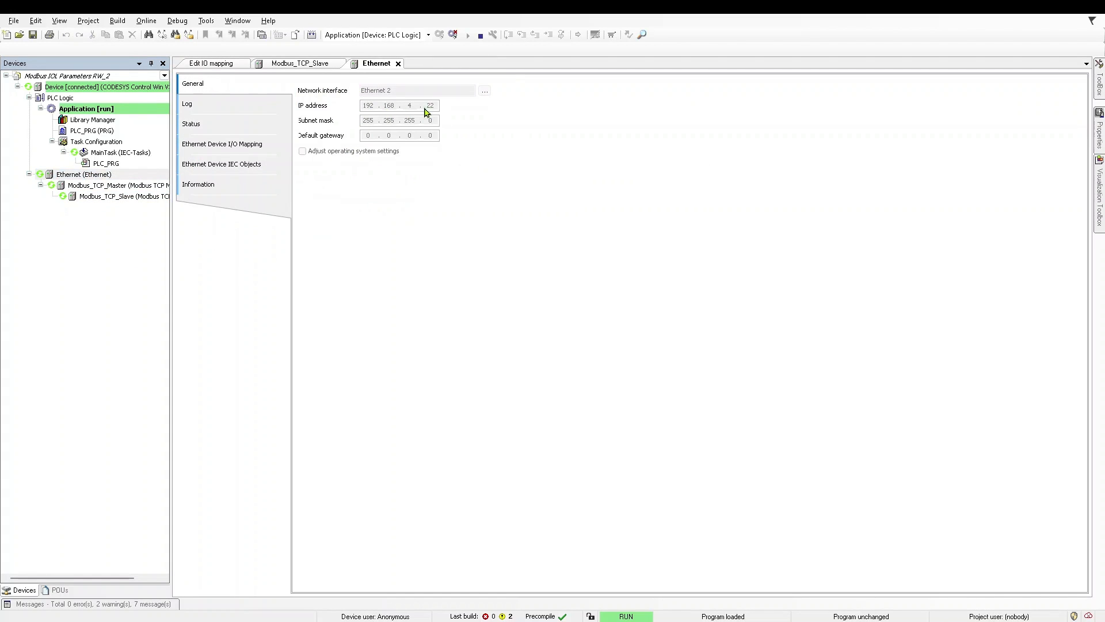
# Step: View the general settings of Modbus_TCP_Master and open the Modbus slave channel list of Modbus_TCP_Slave
pyautogui.doubleClick(99, 185)
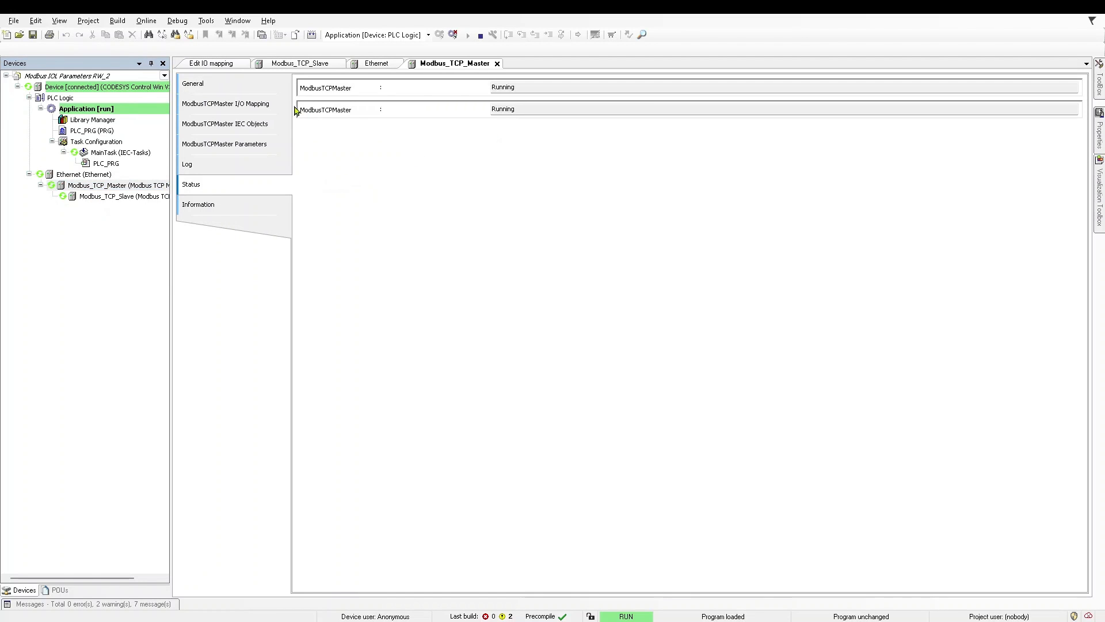
pyautogui.click(248, 87)
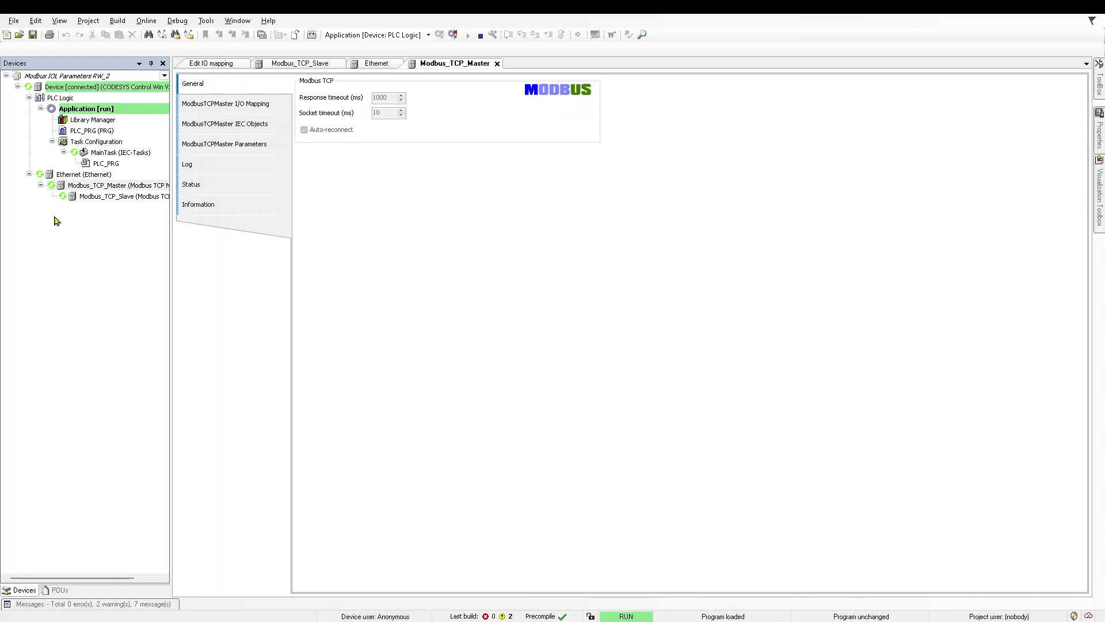
pyautogui.doubleClick(115, 196)
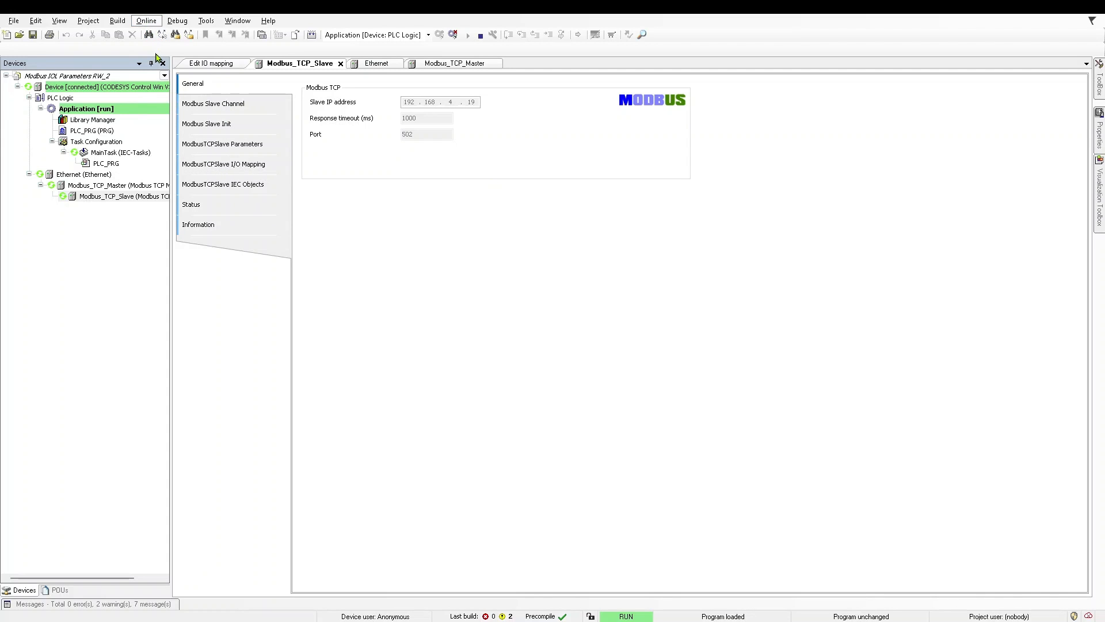
pyautogui.click(247, 104)
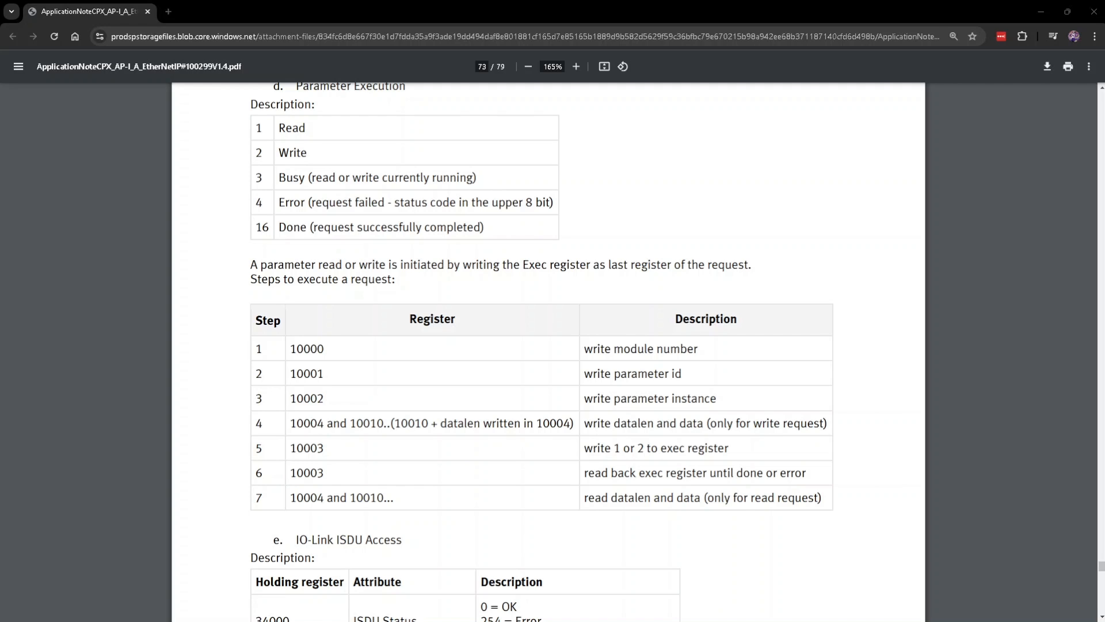
# Step: In the browser, consult the application note's IO-Link ISDU registers and open the Holding Register View on the module's web server
pyautogui.scroll(-4, 547, 346)
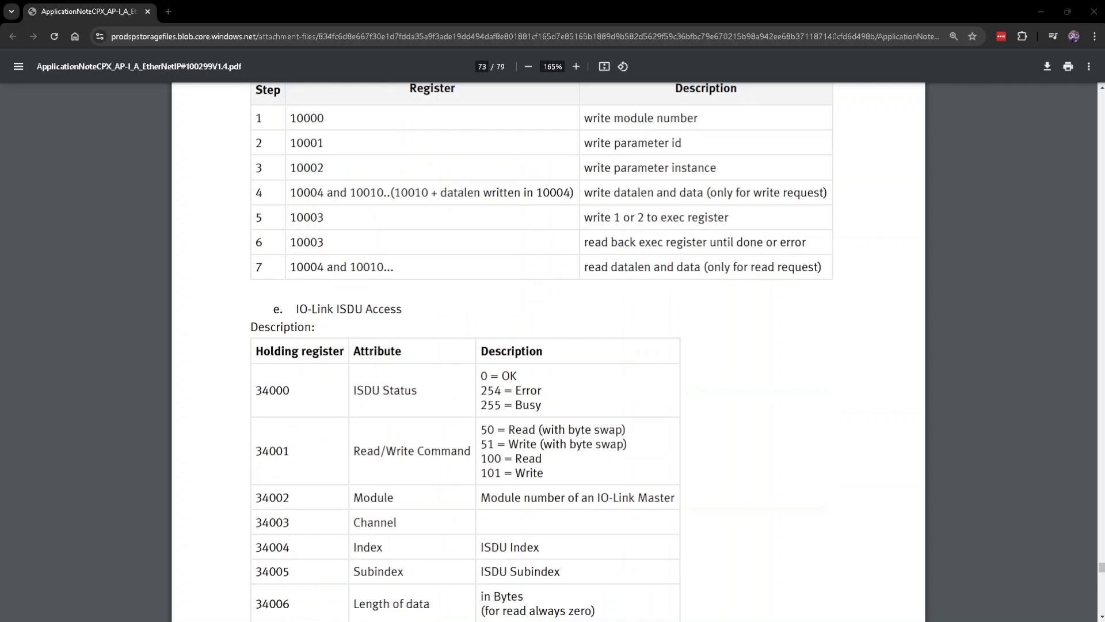
pyautogui.scroll(5, 547, 345)
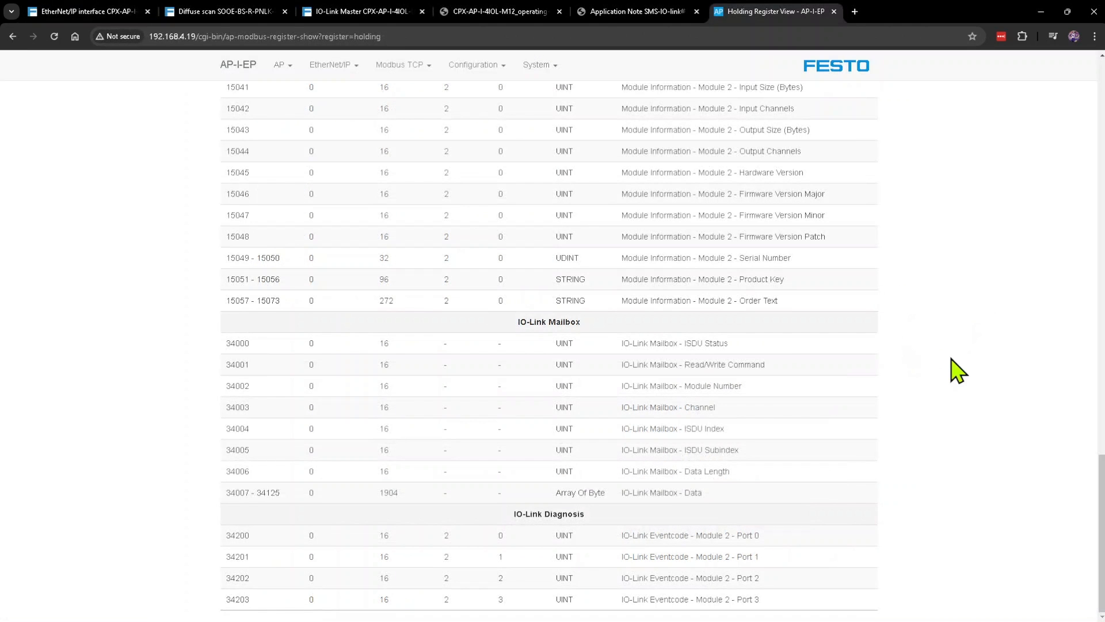
pyautogui.scroll(20, 979, 377)
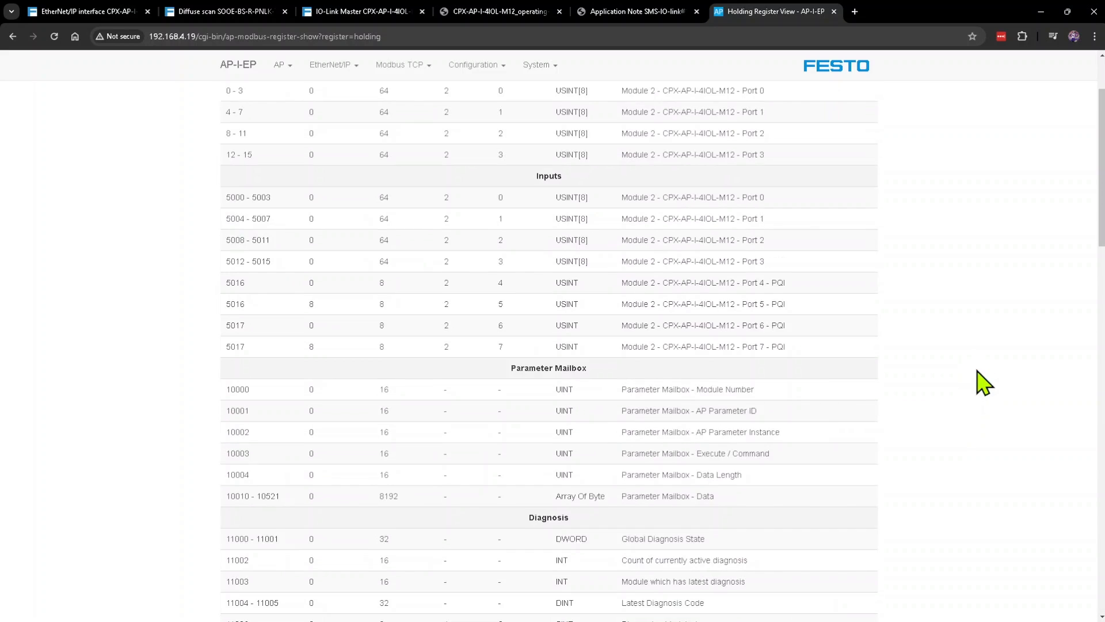
pyautogui.click(238, 65)
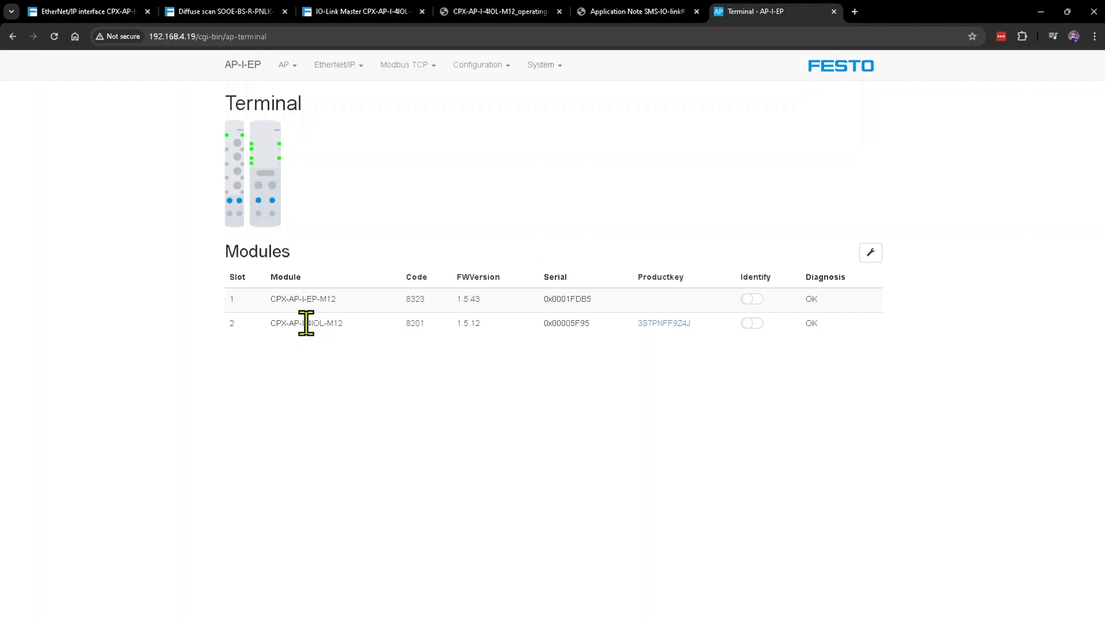
pyautogui.click(431, 68)
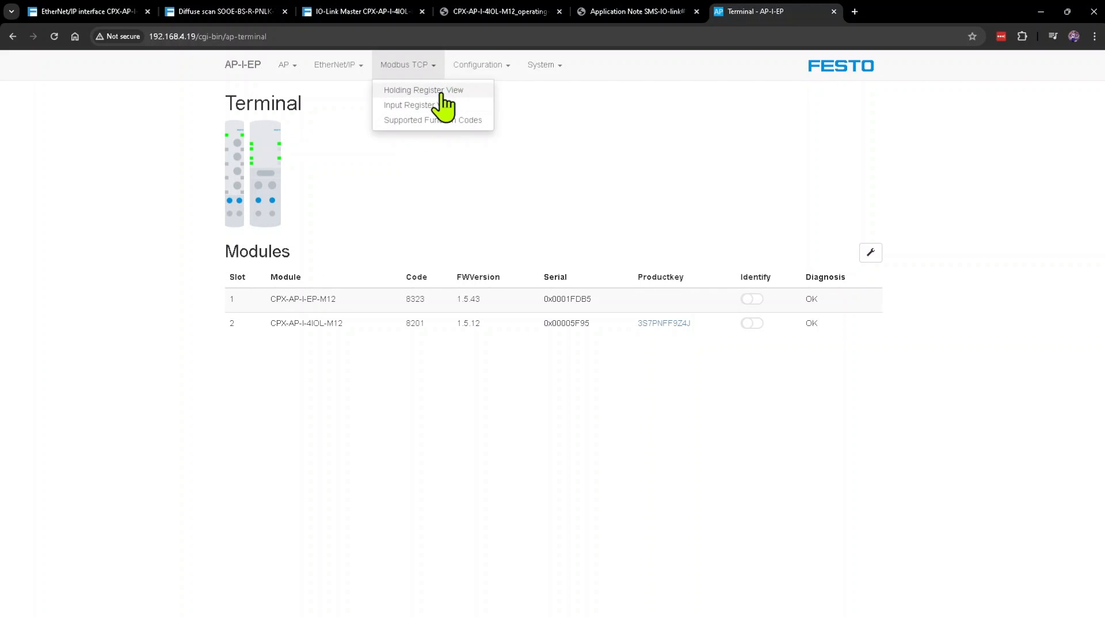
pyautogui.click(426, 91)
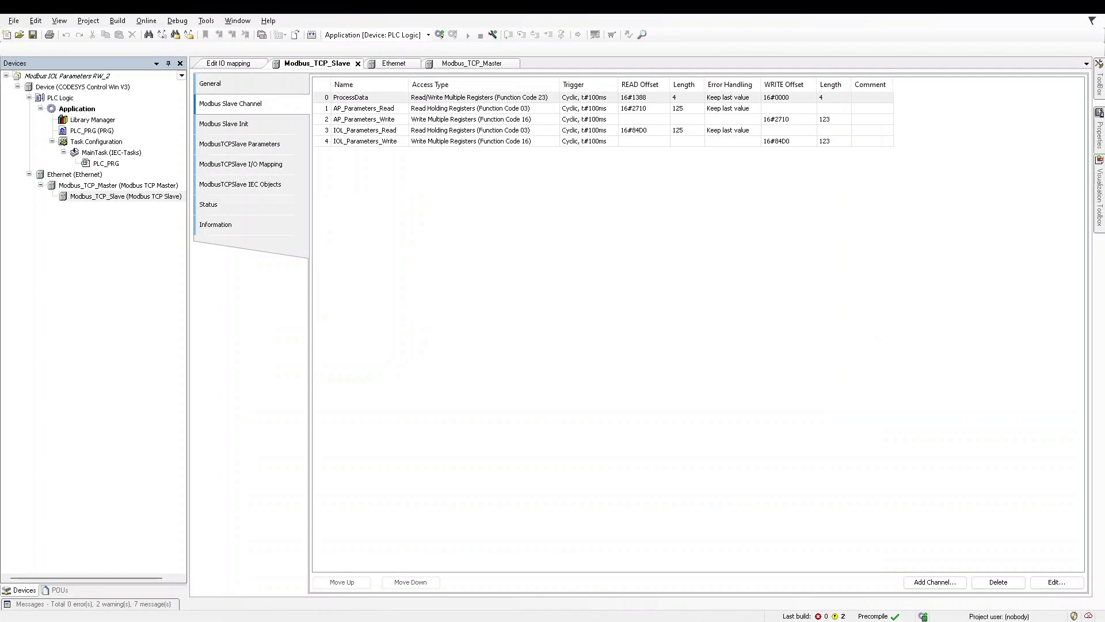
# Step: Back in CODESYS, open the settings of the ProcessData channel of Modbus_TCP_Slave
pyautogui.click(451, 98)
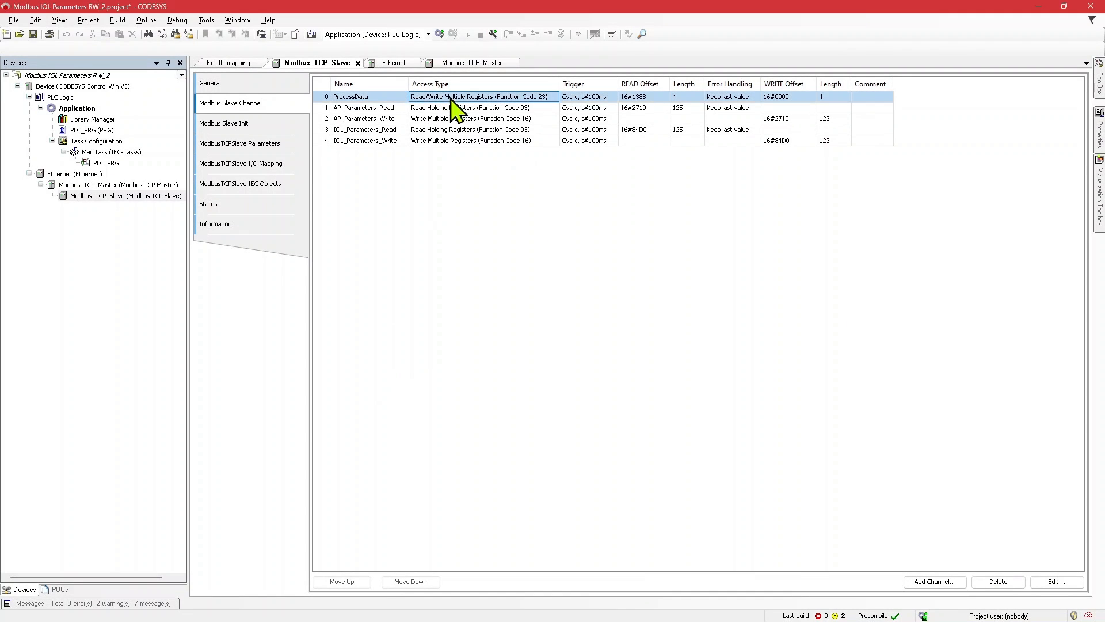
pyautogui.doubleClick(509, 97)
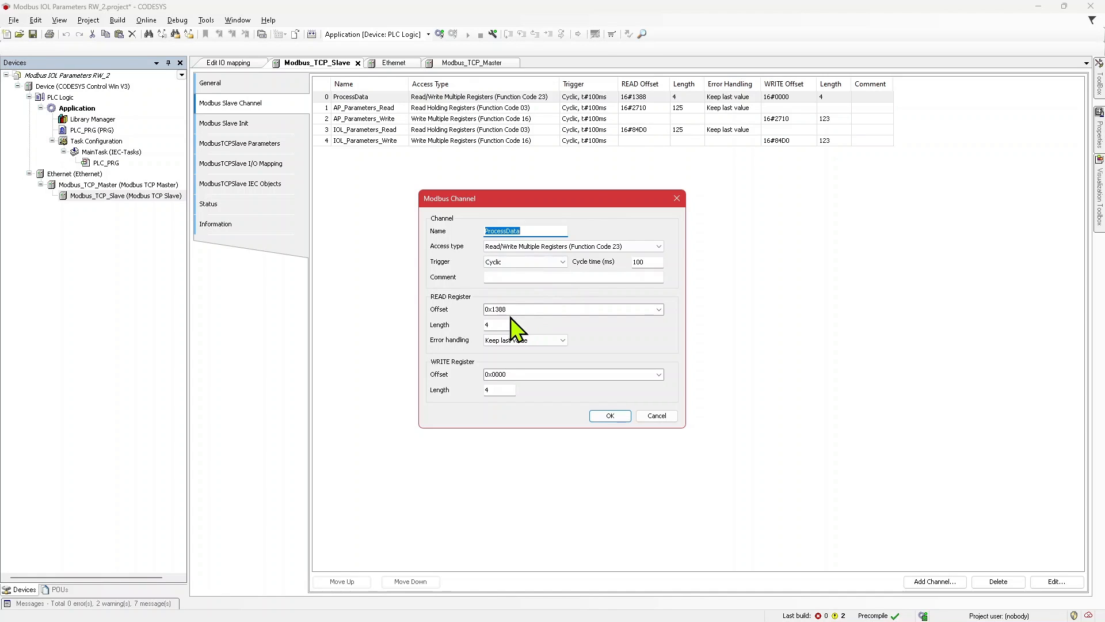
pyautogui.click(829, 333)
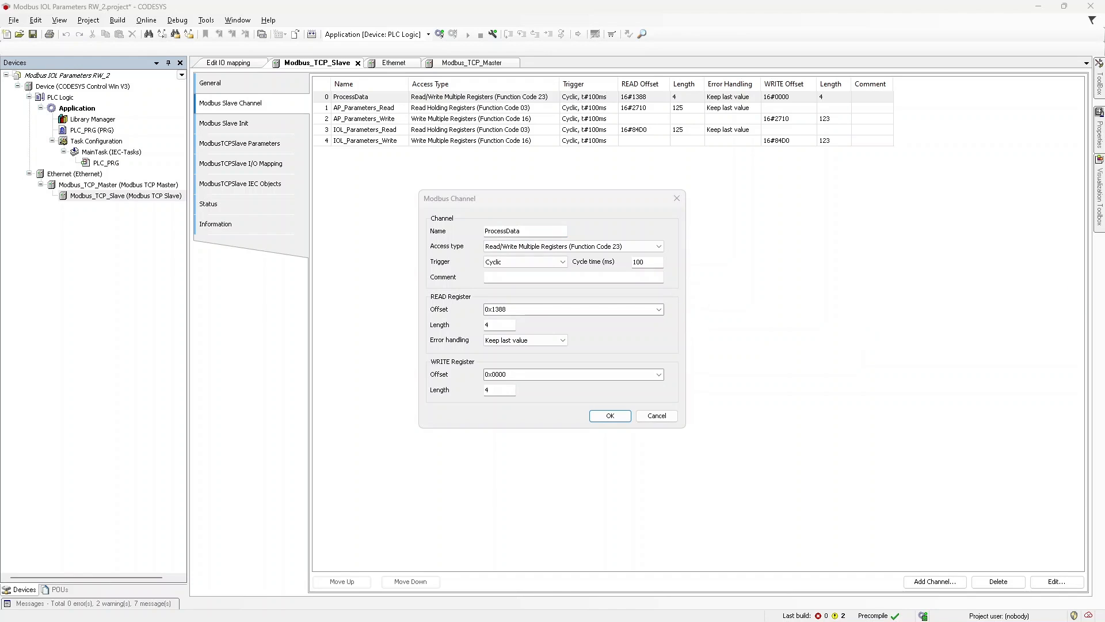
# Step: Convert the hexadecimal read offset 1388 to decimal in Calculator's Programmer mode
pyautogui.moveTo(725, 159); pyautogui.dragTo(818, 159)
pyautogui.click(794, 240)
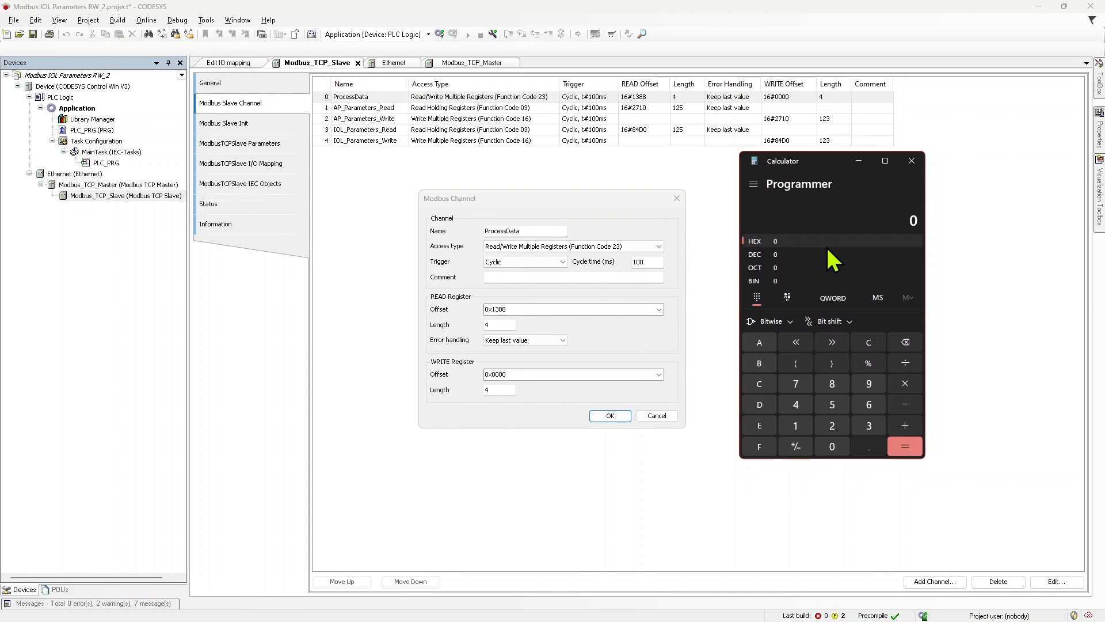
pyautogui.write('1388')
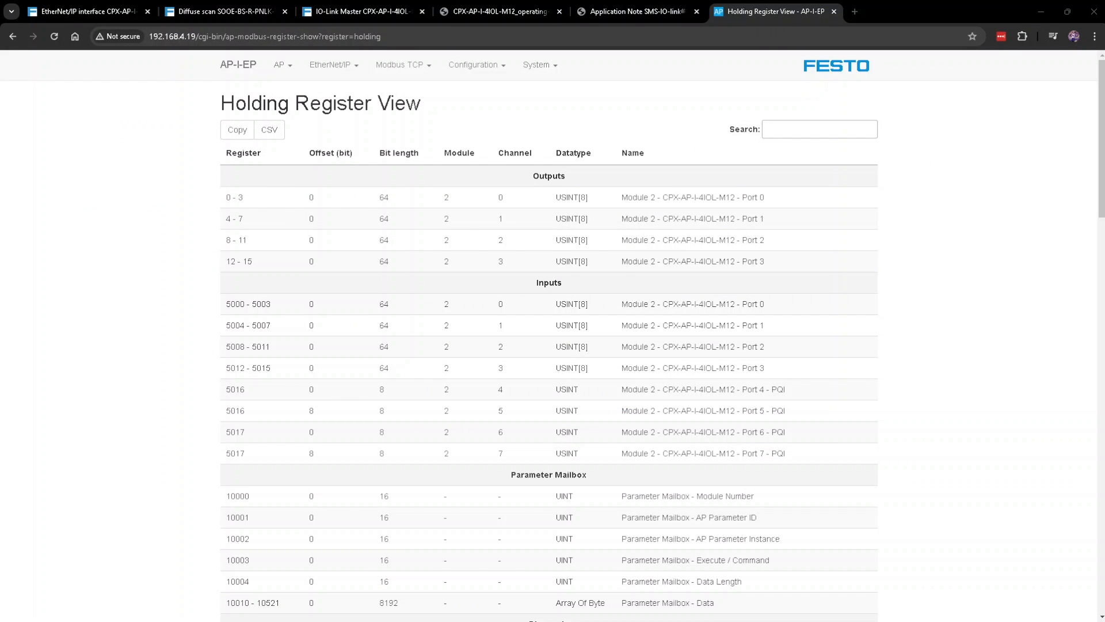
# Step: Compare the Port 0 input and output register ranges in the Holding Register View with the channel offsets, and close the calculator
pyautogui.moveTo(230, 302); pyautogui.dragTo(247, 308)
pyautogui.click(244, 197)
pyautogui.moveTo(247, 197); pyautogui.dragTo(227, 197)
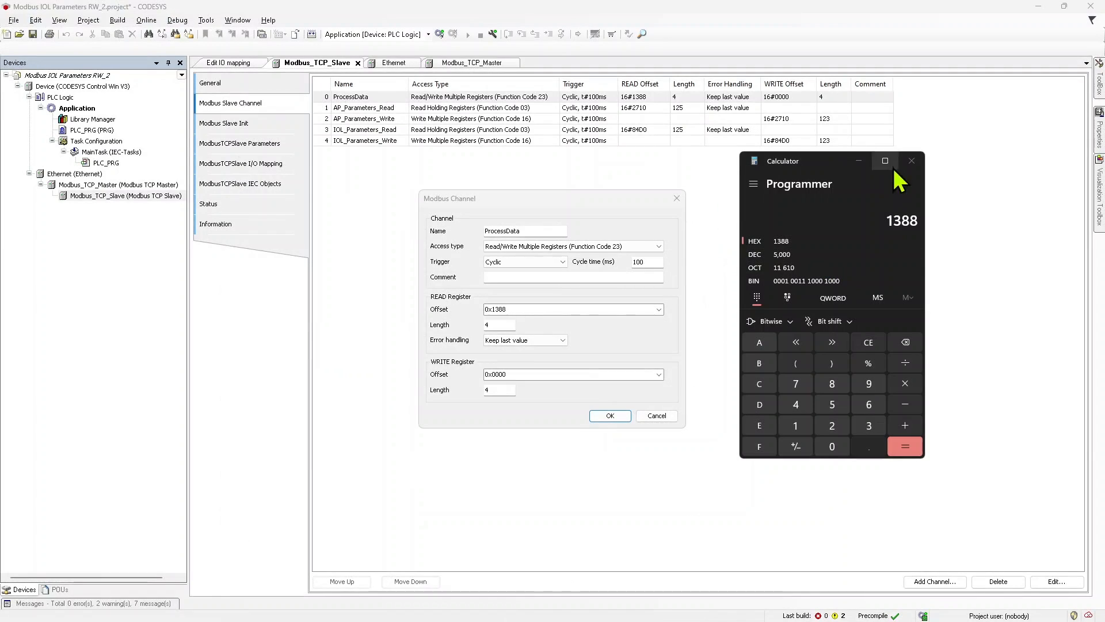
pyautogui.click(912, 162)
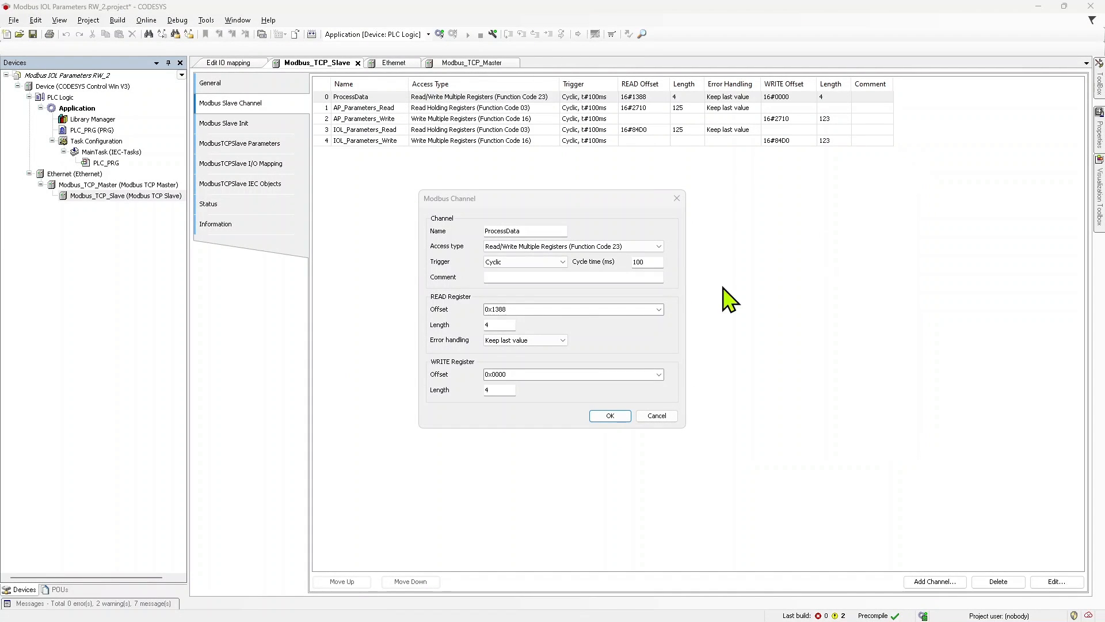
# Step: Check the read and write register offsets and lengths of the ProcessData channel and accept its settings
pyautogui.click(526, 310)
pyautogui.click(534, 309)
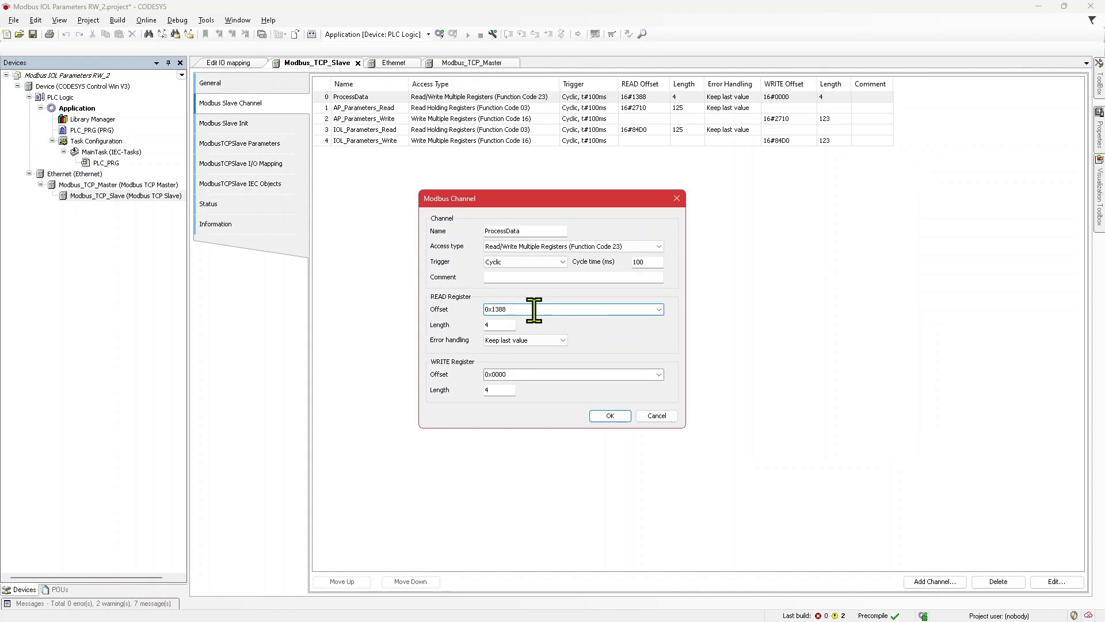
pyautogui.moveTo(534, 310); pyautogui.dragTo(459, 309)
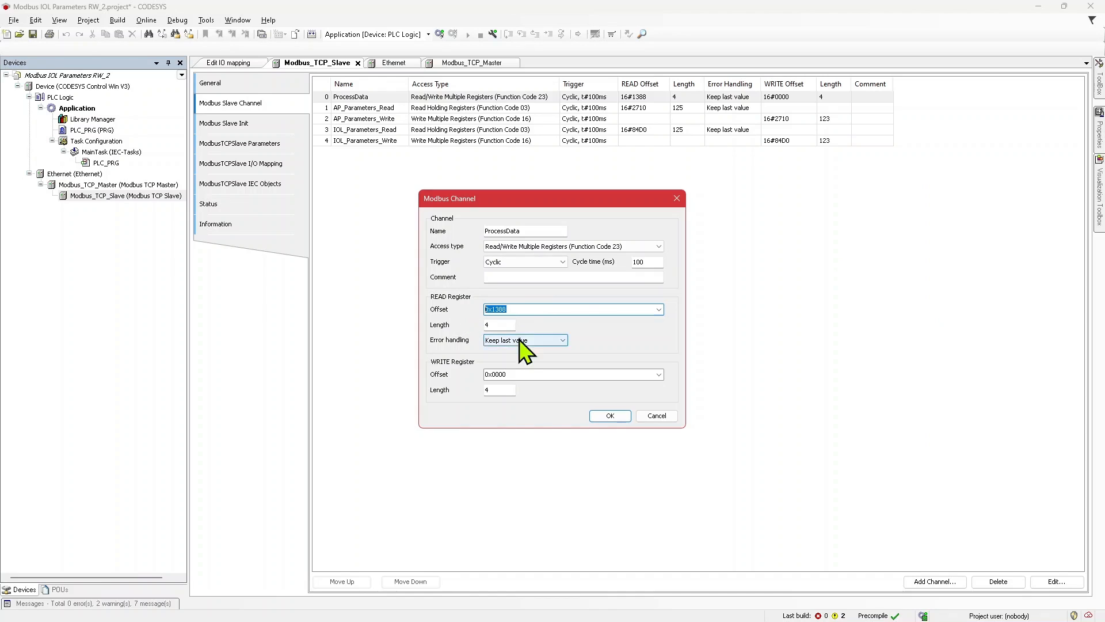
pyautogui.click(541, 374)
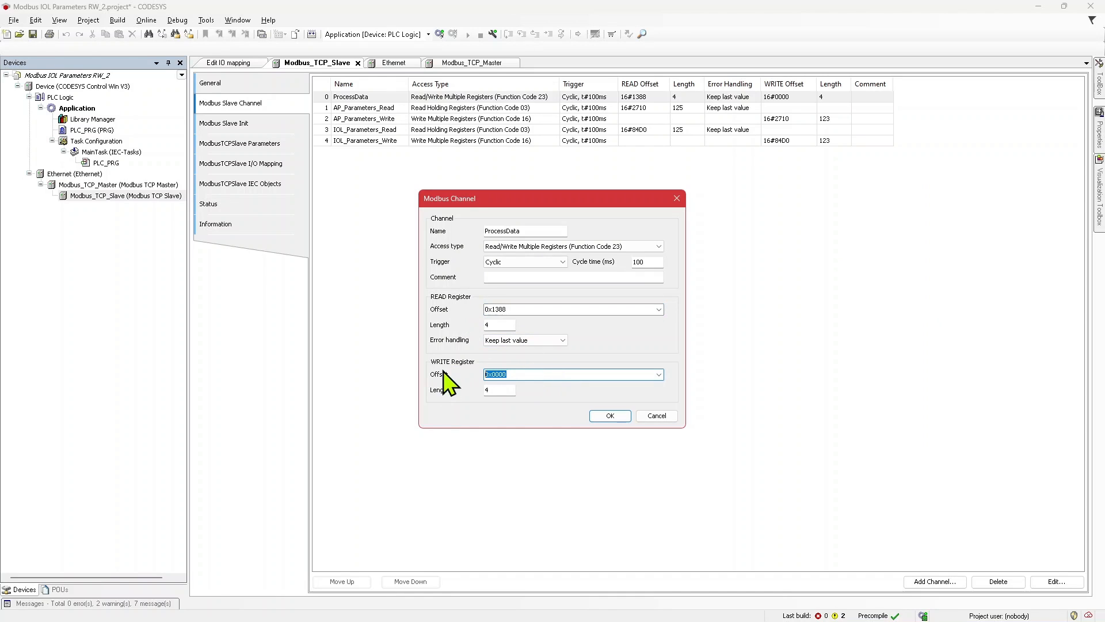
pyautogui.click(494, 325)
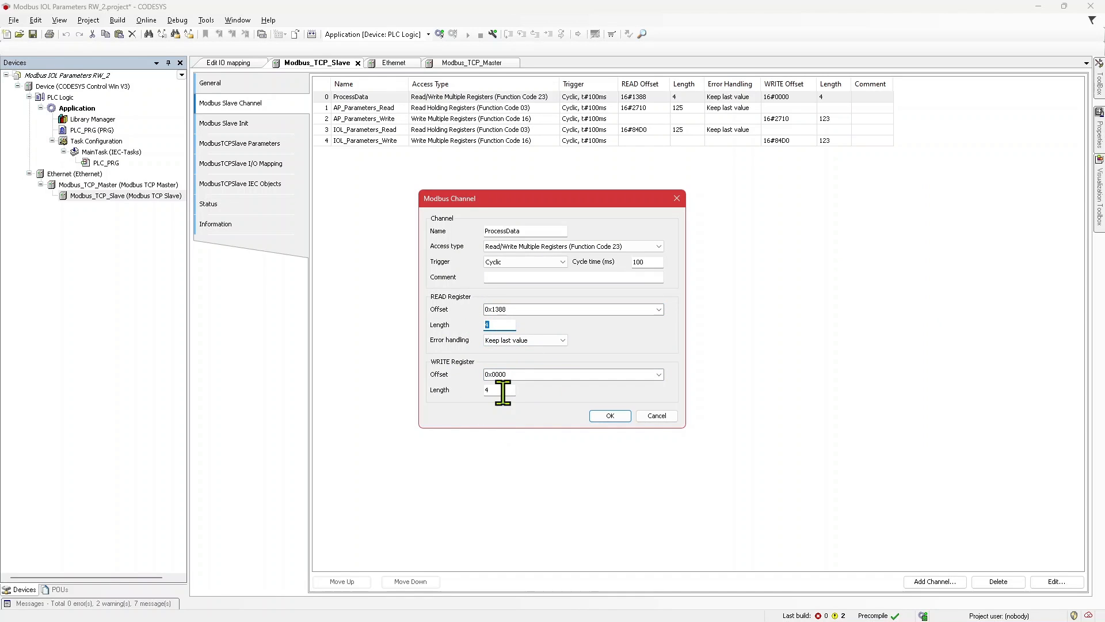
pyautogui.click(501, 390)
pyautogui.click(611, 416)
# Step: Go through the ProcessData, AP_Parameters_Read and AP_Parameters_Write entries in the slave channel list
pyautogui.click(425, 100)
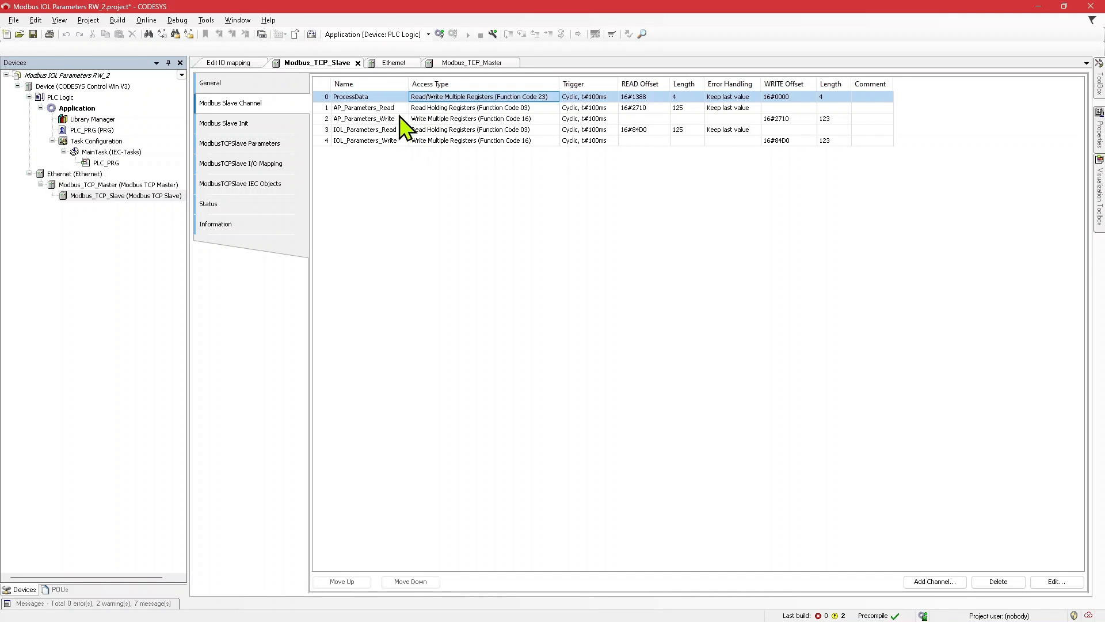
pyautogui.press('Down')
pyautogui.click(427, 122)
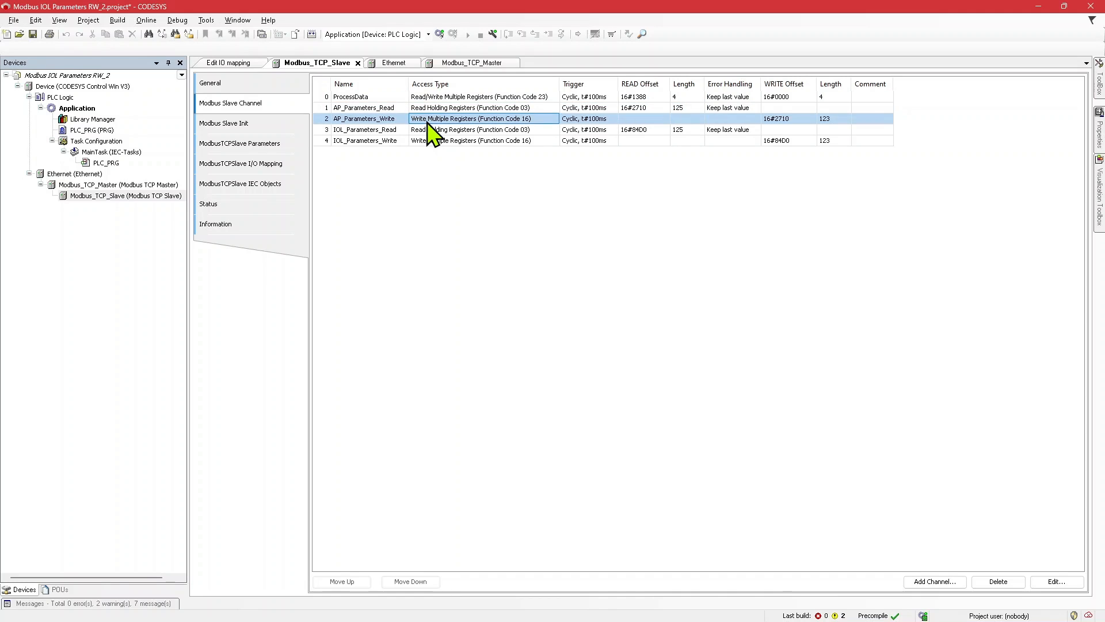
# Step: Find the IO-Link Mailbox section in the Holding Register View and locate the starting register for the IOL_Parameters_Read channel
pyautogui.click(369, 110)
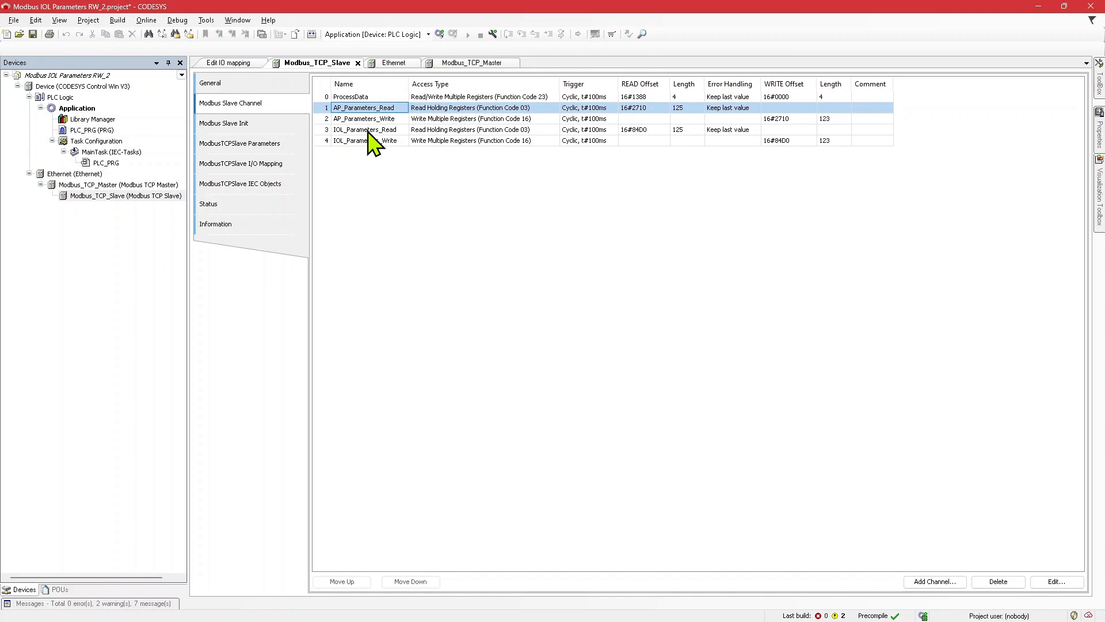
pyautogui.click(473, 130)
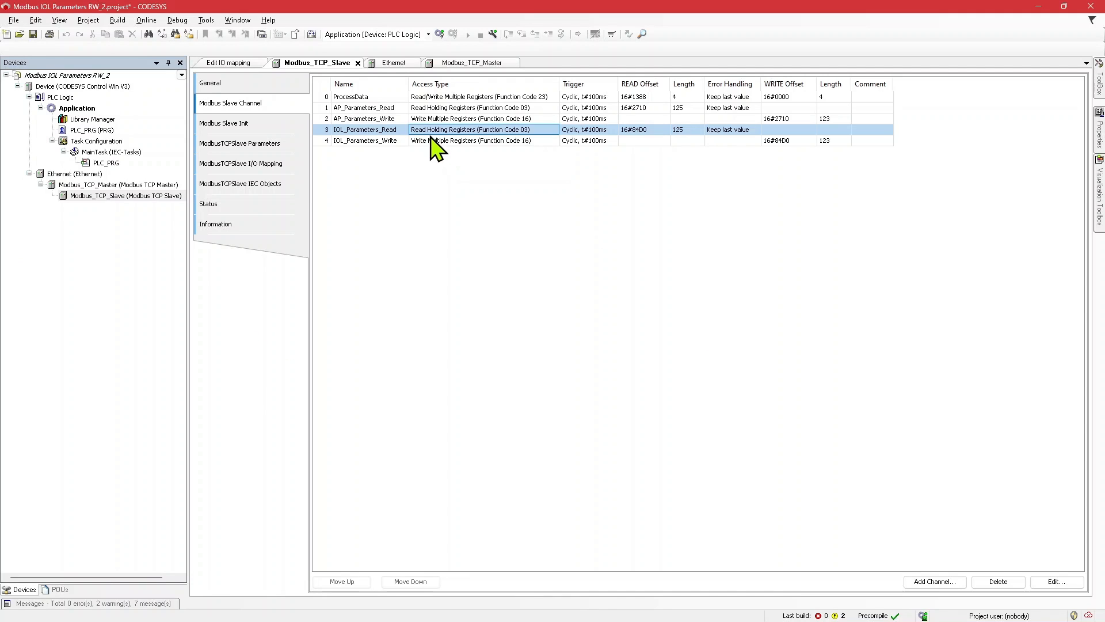
pyautogui.hotkey('alt', 'Tab')
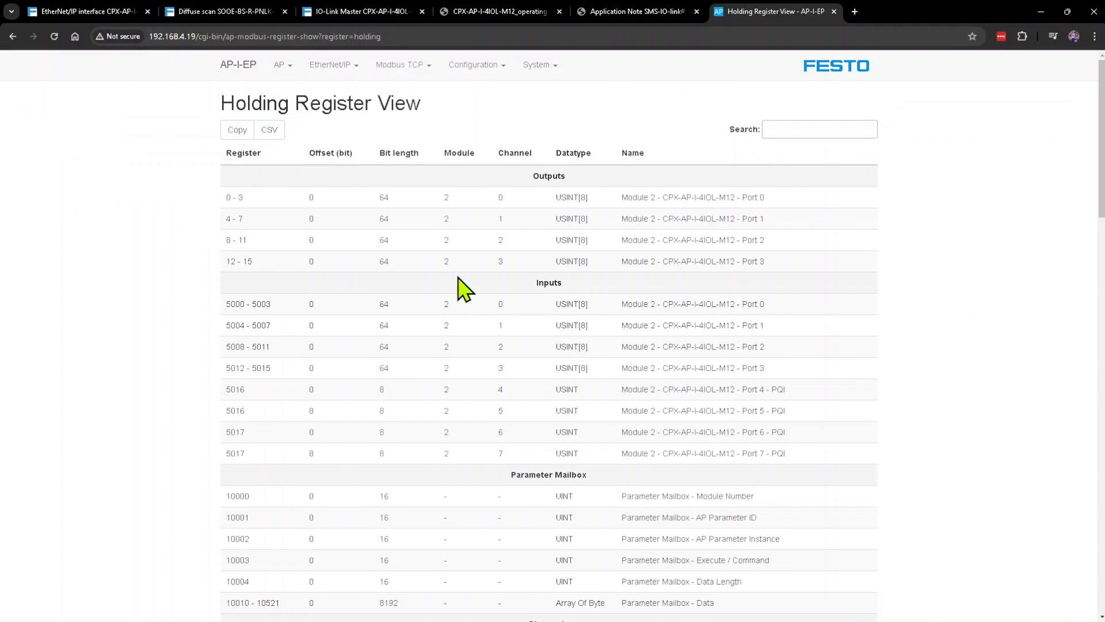
pyautogui.scroll(-20, 502, 321)
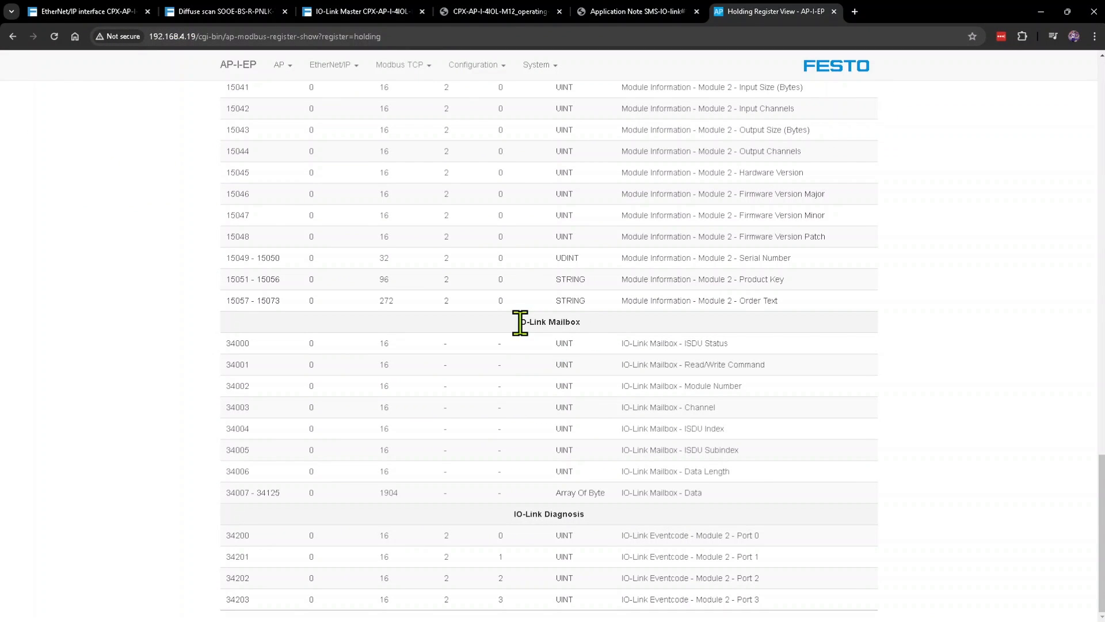
pyautogui.moveTo(519, 326); pyautogui.dragTo(588, 327)
pyautogui.click(542, 323)
pyautogui.moveTo(226, 348); pyautogui.dragTo(247, 345)
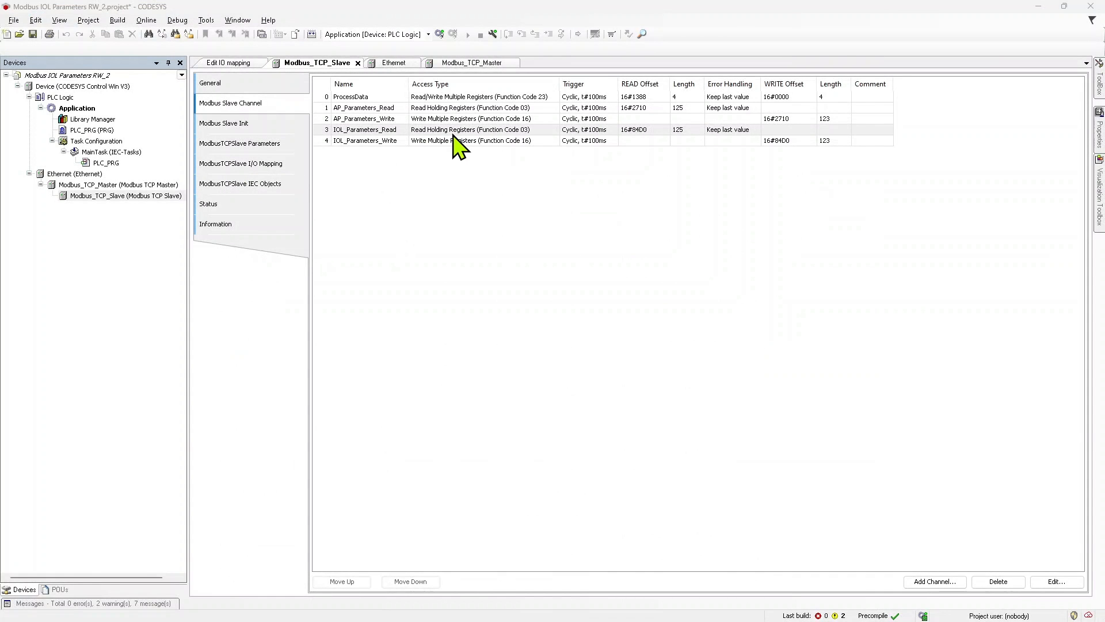
# Step: Convert the IOL_Parameters_Read channel's read offset 84D0 from hexadecimal to decimal in Calculator's Programmer mode, and close the calculator
pyautogui.doubleClick(456, 131)
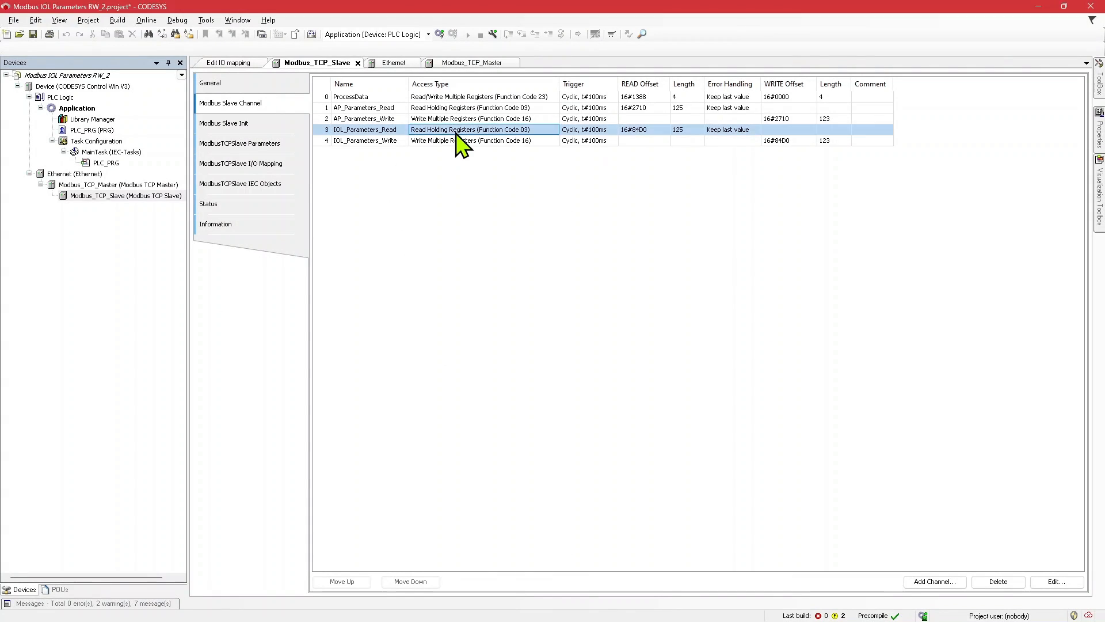
pyautogui.doubleClick(511, 309)
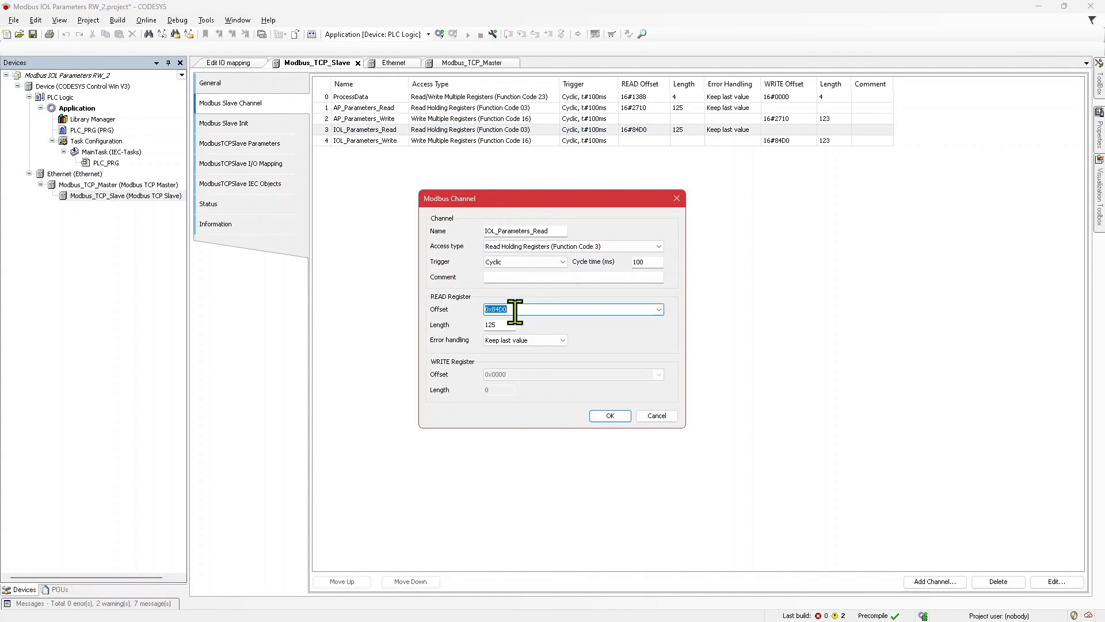
pyautogui.hotkey('alt', 'Tab')
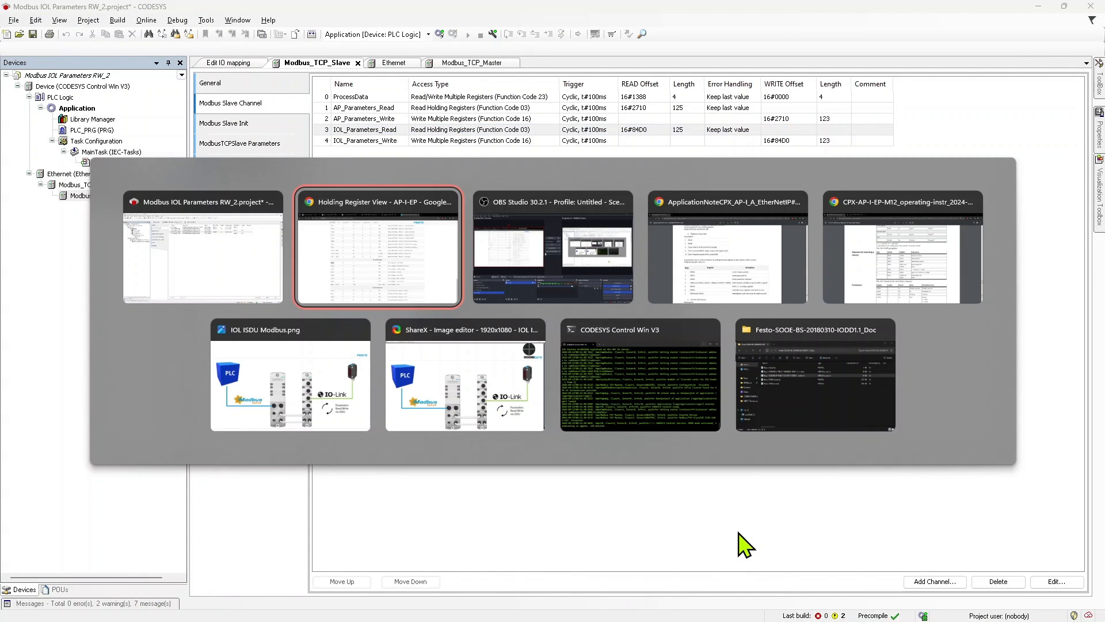
pyautogui.press('Escape')
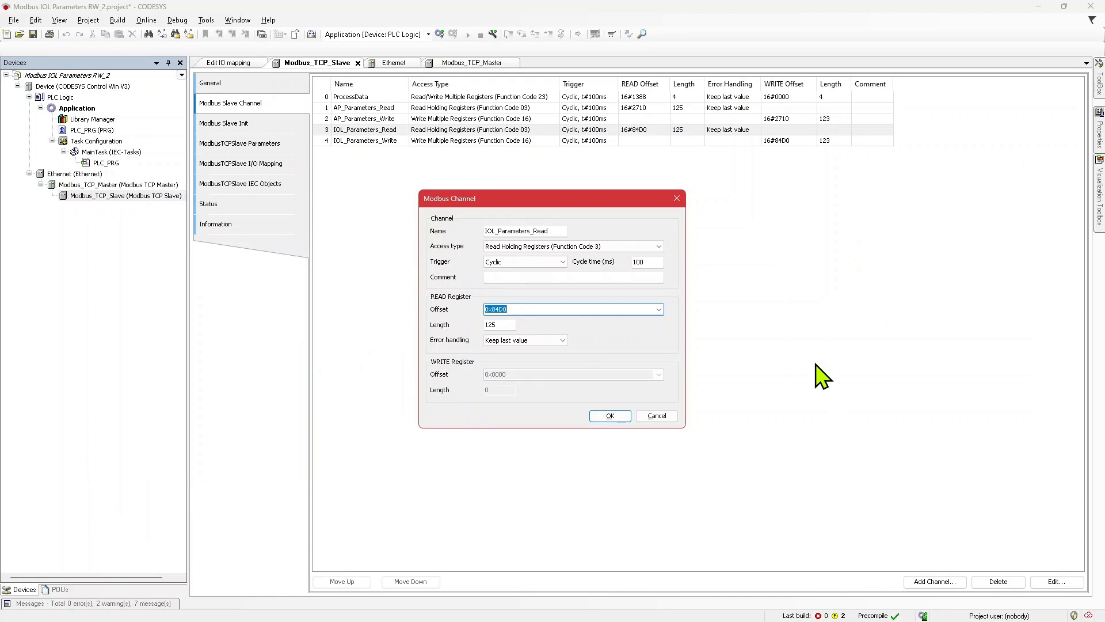
pyautogui.press('XF86Calculator')
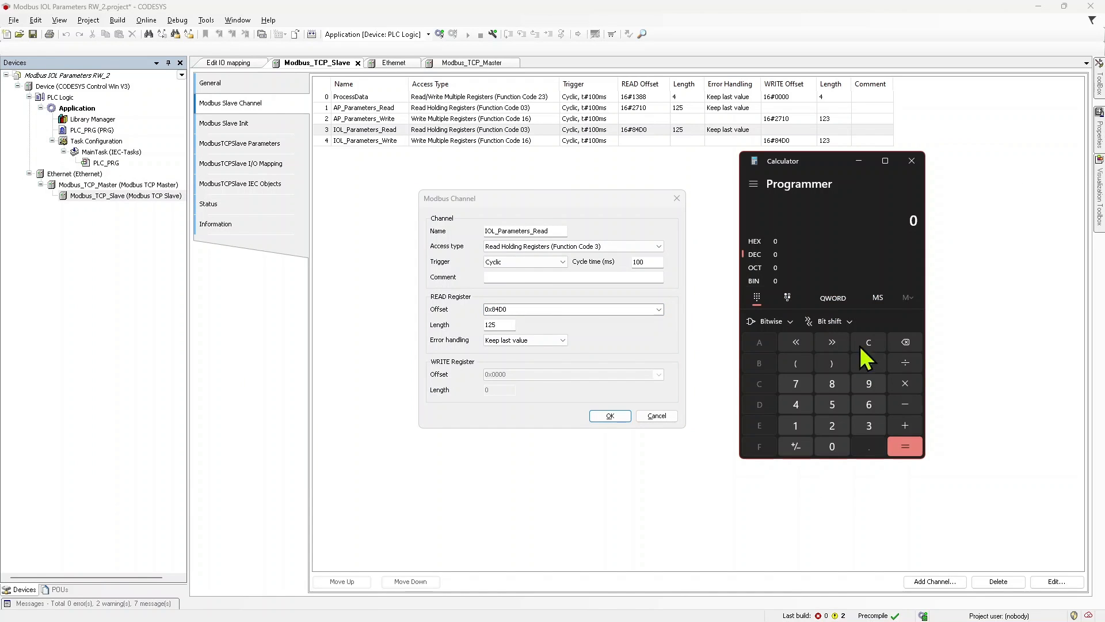
pyautogui.click(829, 242)
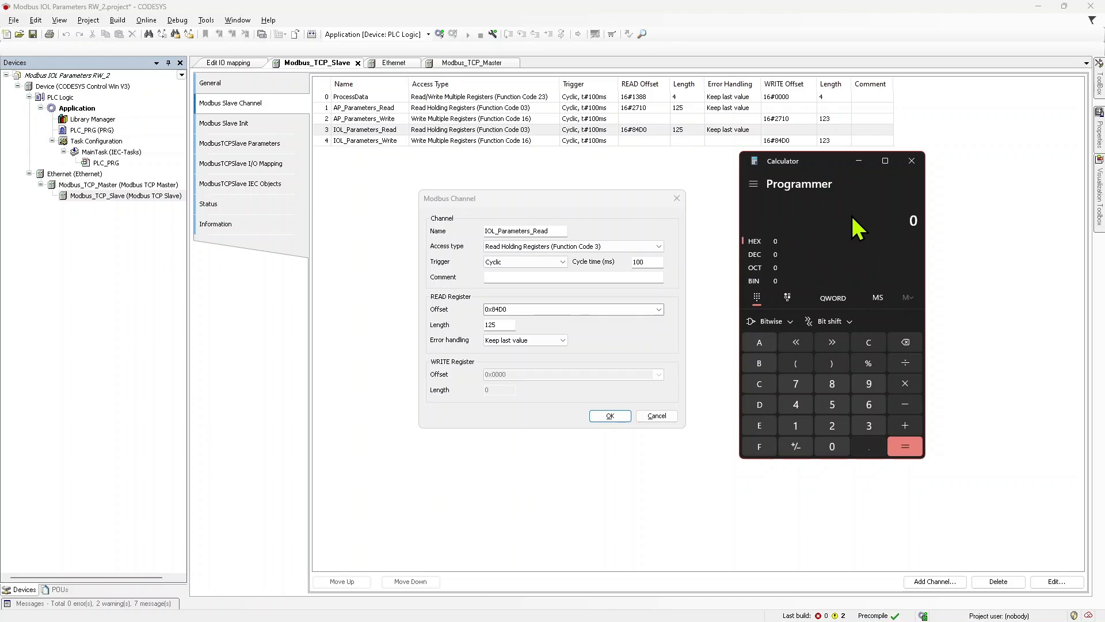
pyautogui.write('84D0')
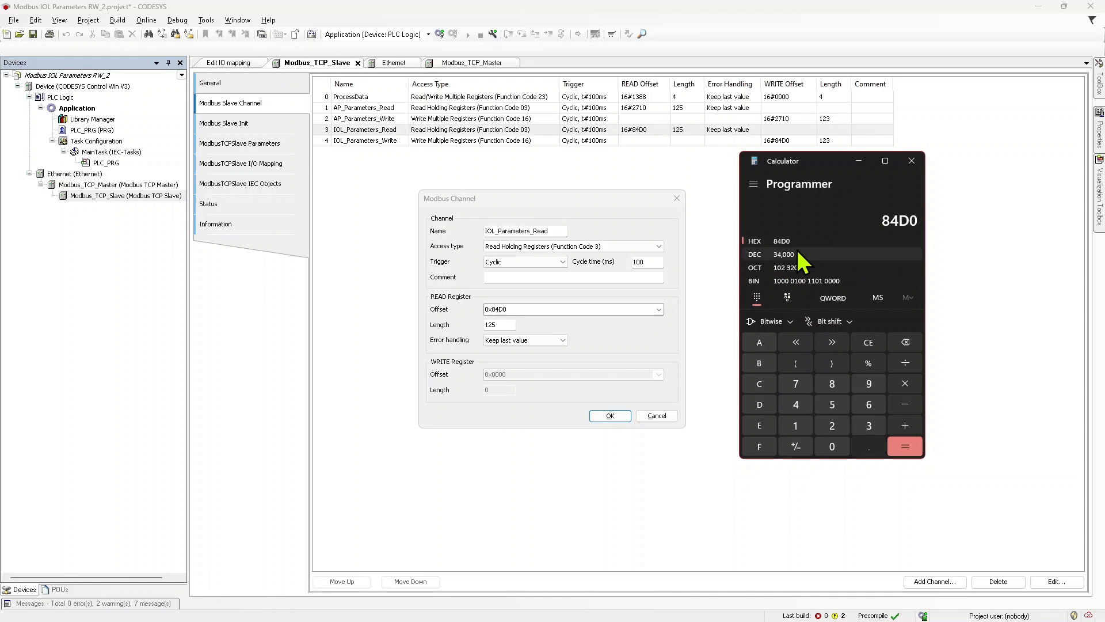
pyautogui.click(912, 161)
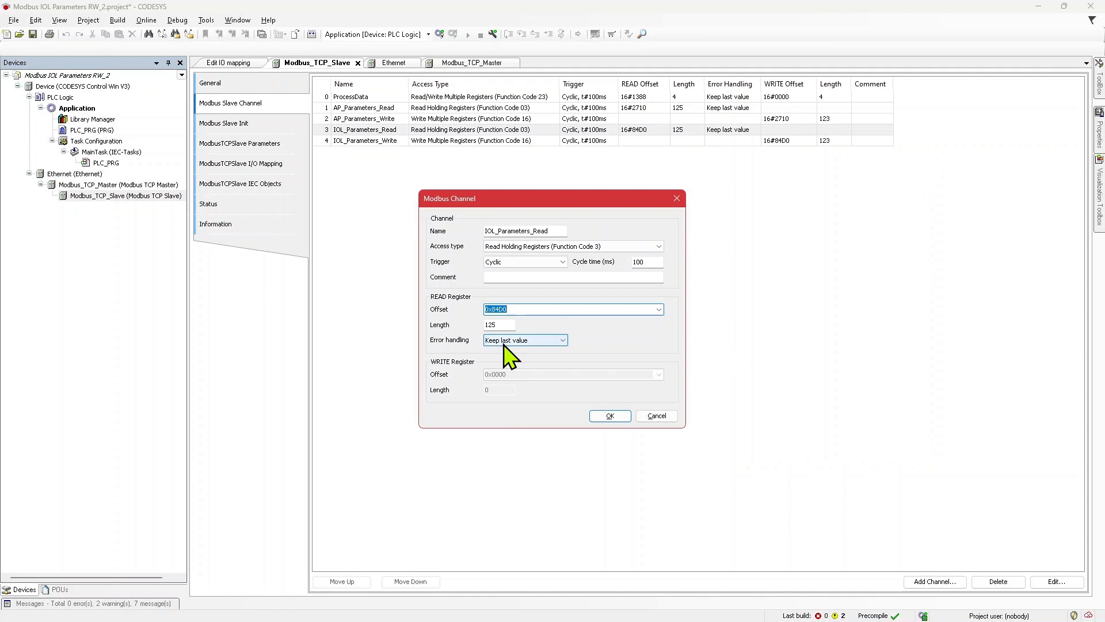
# Step: Compare the IOL_Parameters_Read length with the IO-Link Mailbox register range in the Holding Register View, and dismiss the channel settings without saving
pyautogui.click(507, 325)
pyautogui.moveTo(507, 323); pyautogui.dragTo(464, 317)
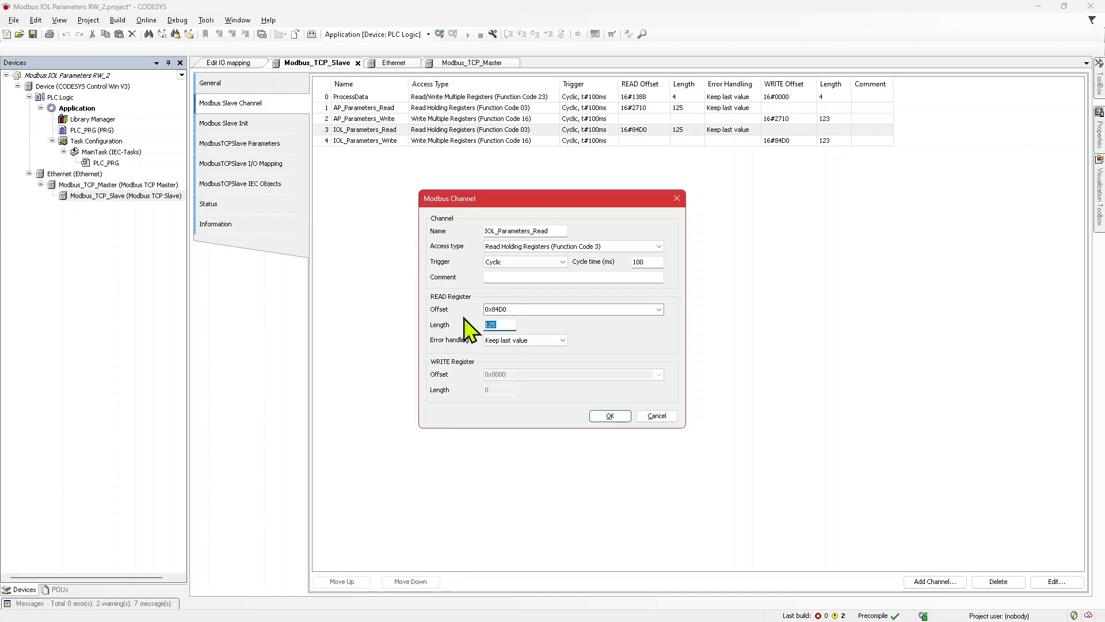
pyautogui.click(508, 323)
pyautogui.hotkey('alt', 'Tab')
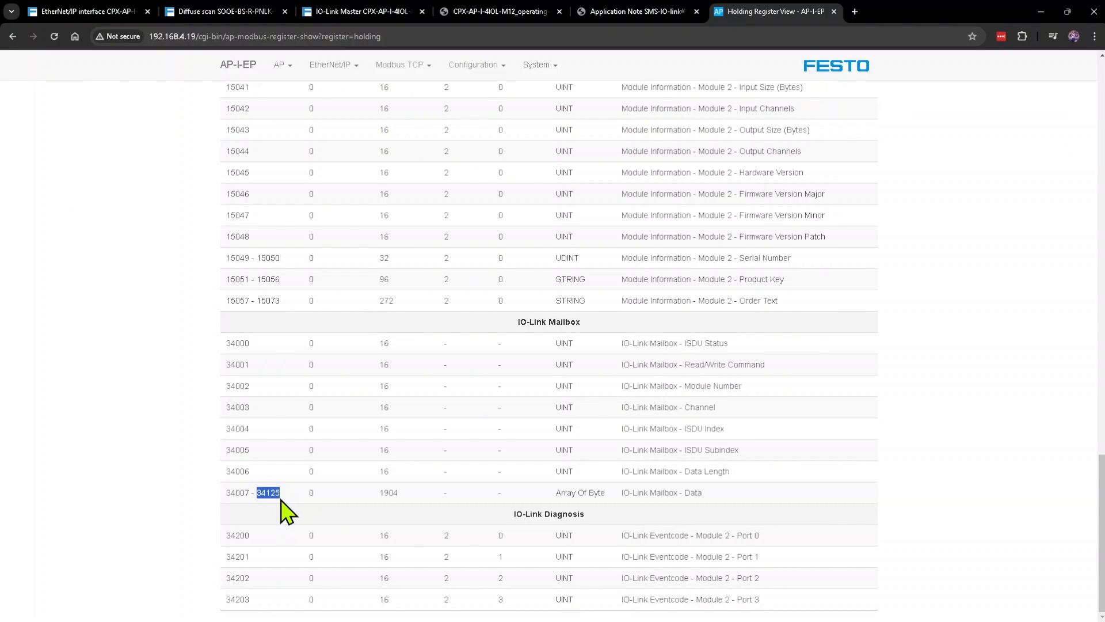
pyautogui.hotkey('alt', 'Tab')
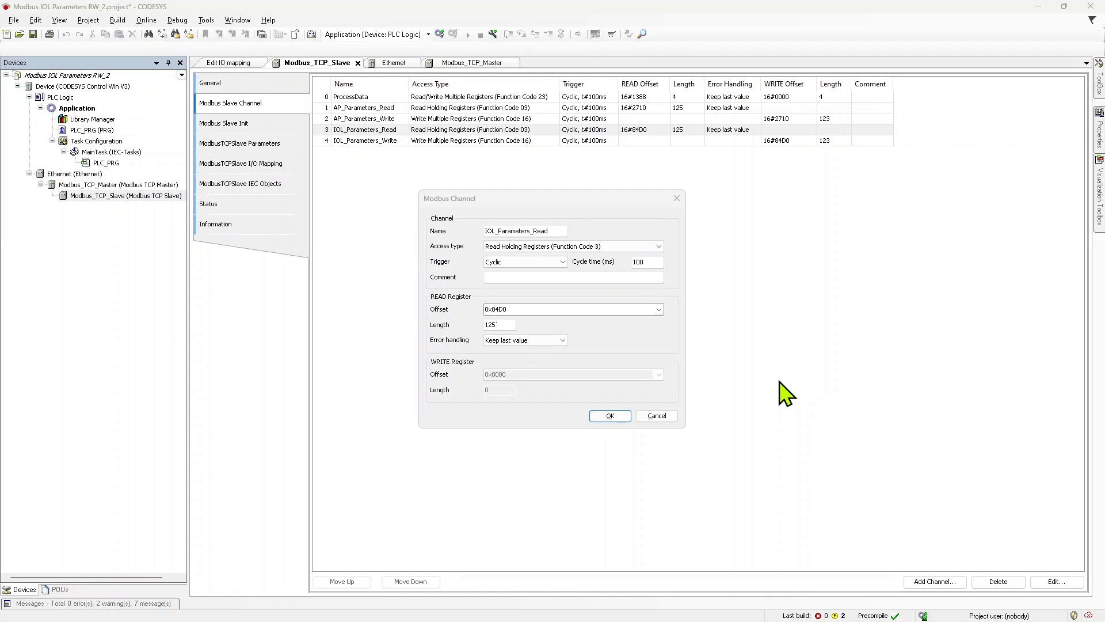
pyautogui.click(655, 416)
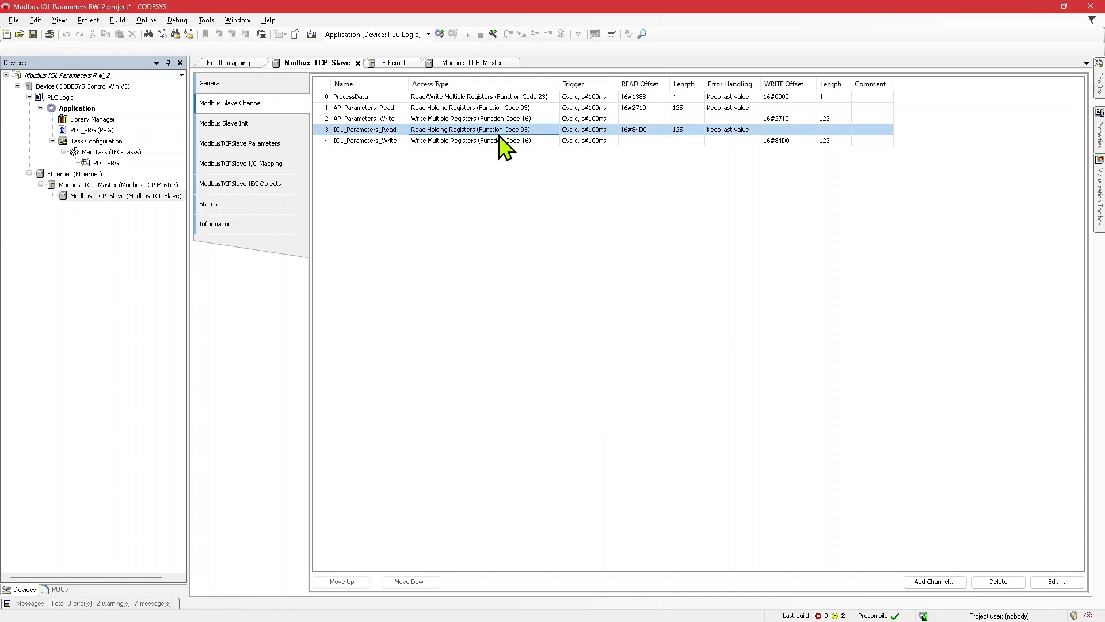
# Step: Compare the access types and register settings of the IOL_Parameters_Read, IOL_Parameters_Write and ProcessData channels
pyautogui.doubleClick(485, 132)
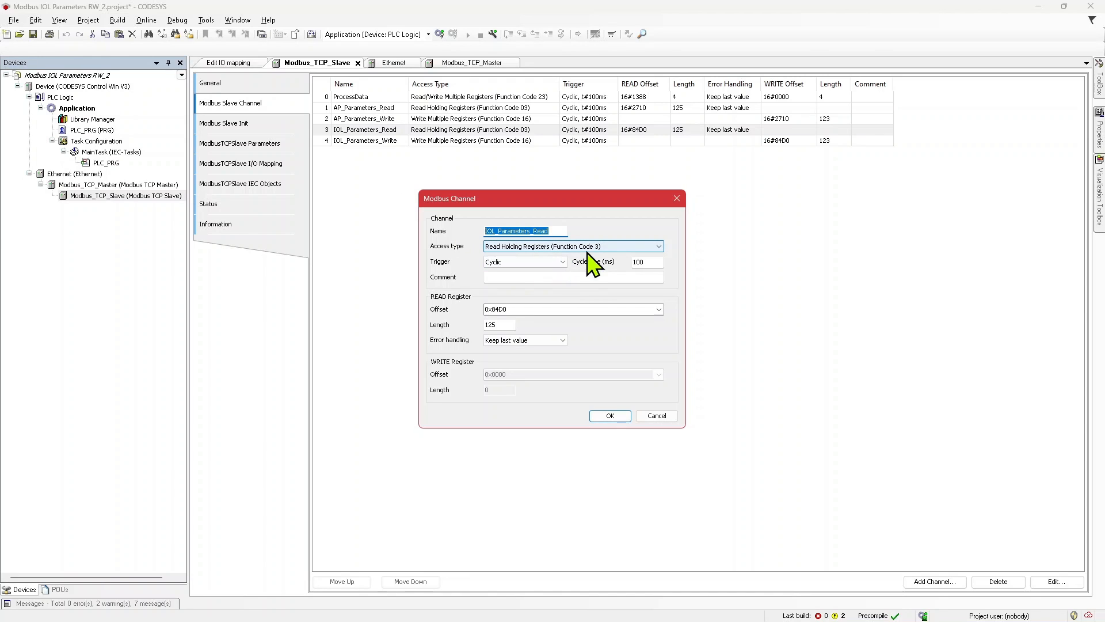
pyautogui.click(656, 416)
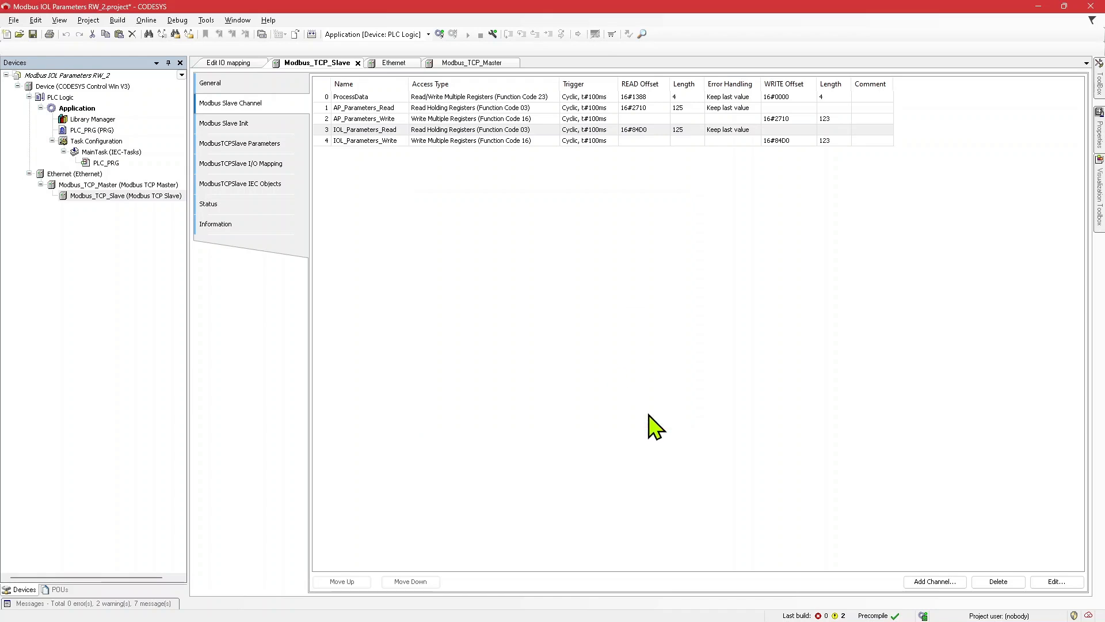
pyautogui.doubleClick(525, 140)
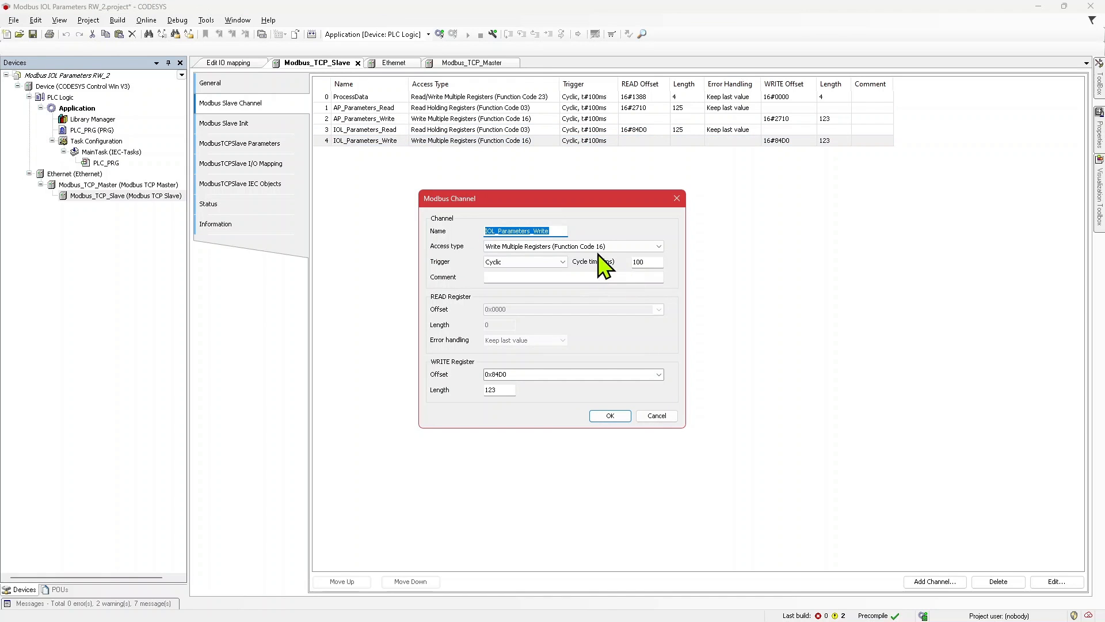
pyautogui.click(657, 416)
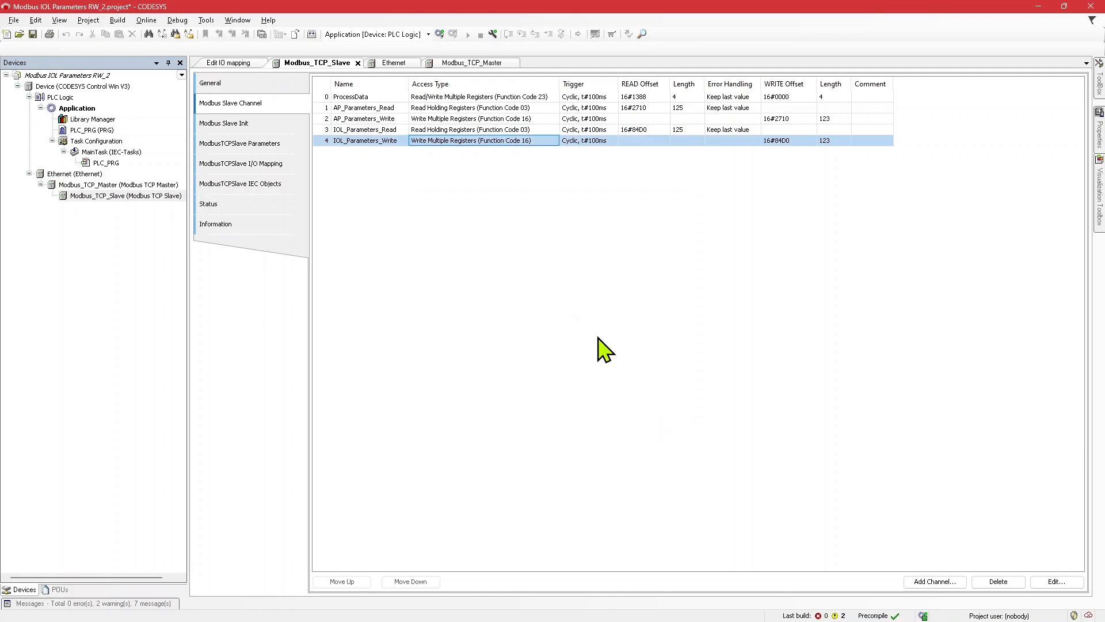
pyautogui.doubleClick(510, 97)
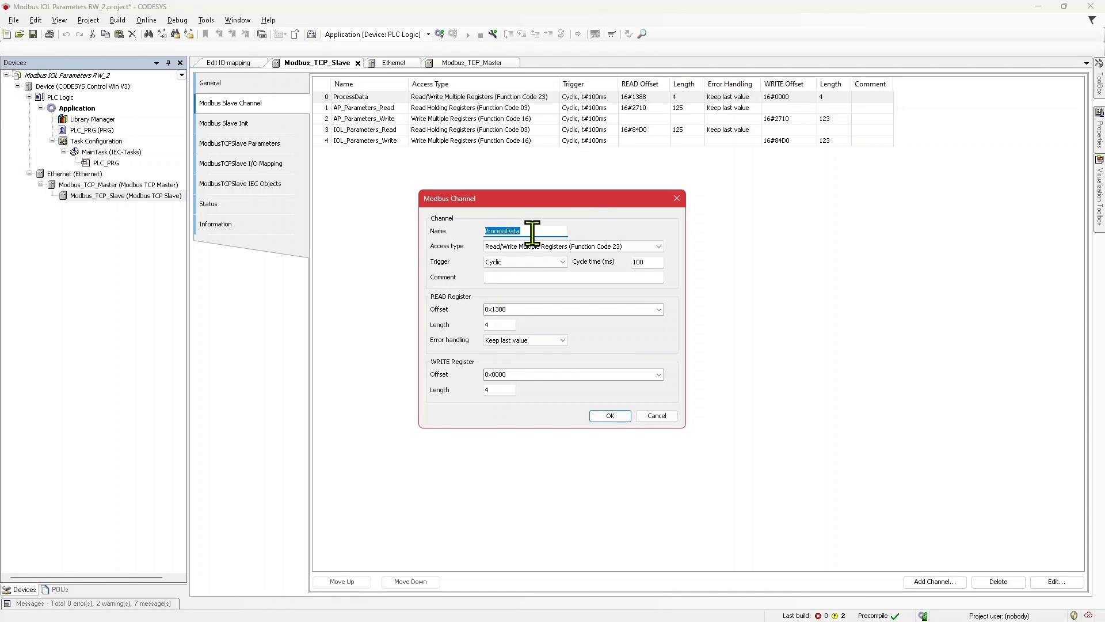
pyautogui.click(626, 419)
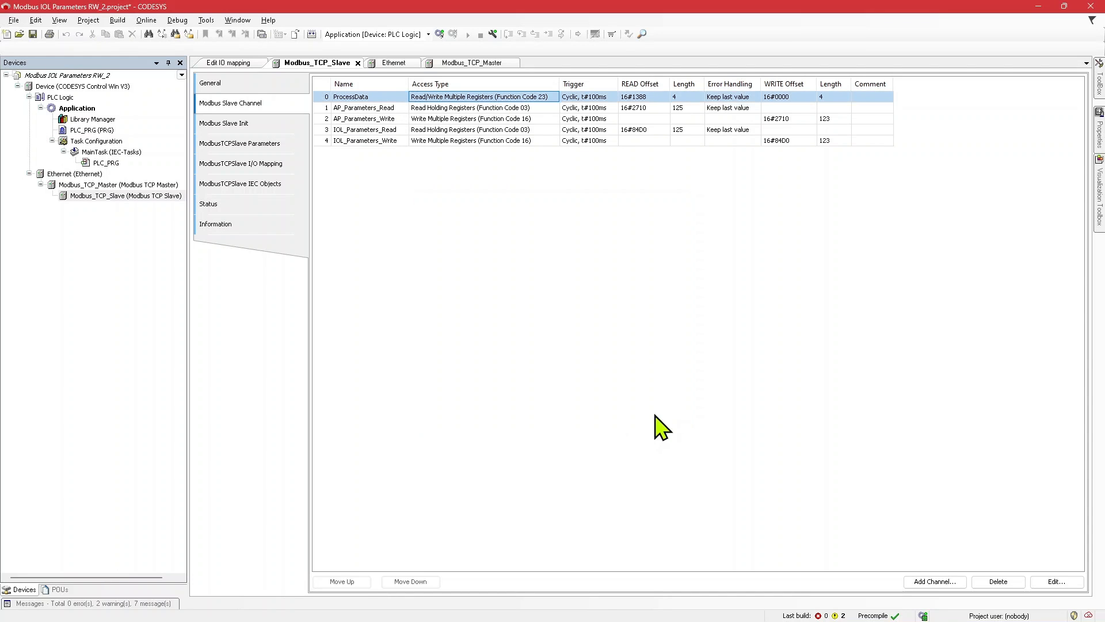
pyautogui.click(497, 130)
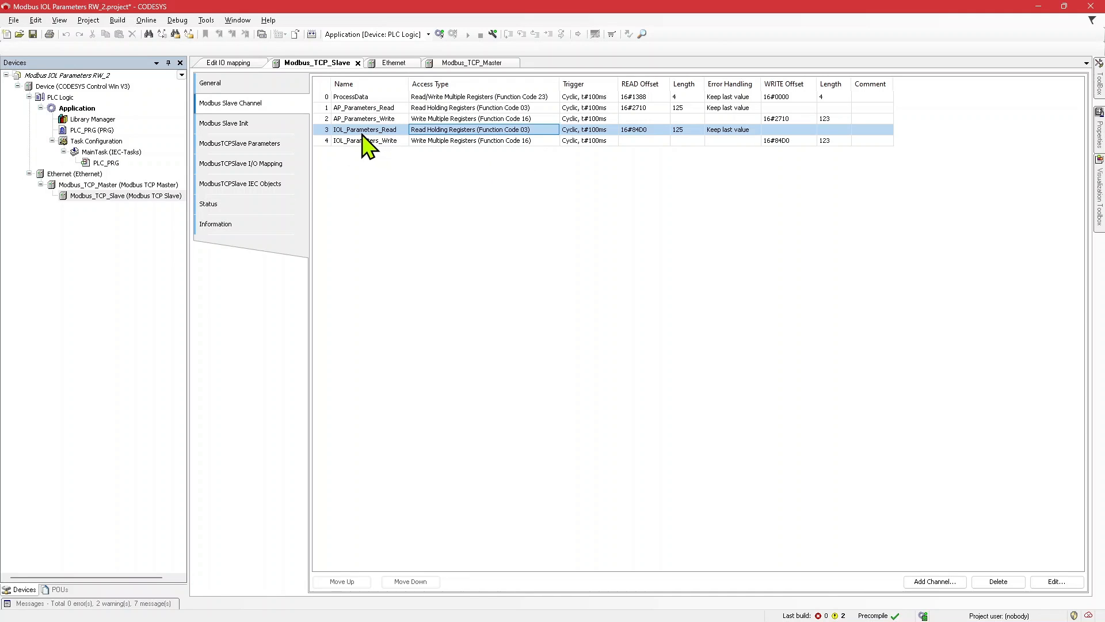
pyautogui.doubleClick(476, 132)
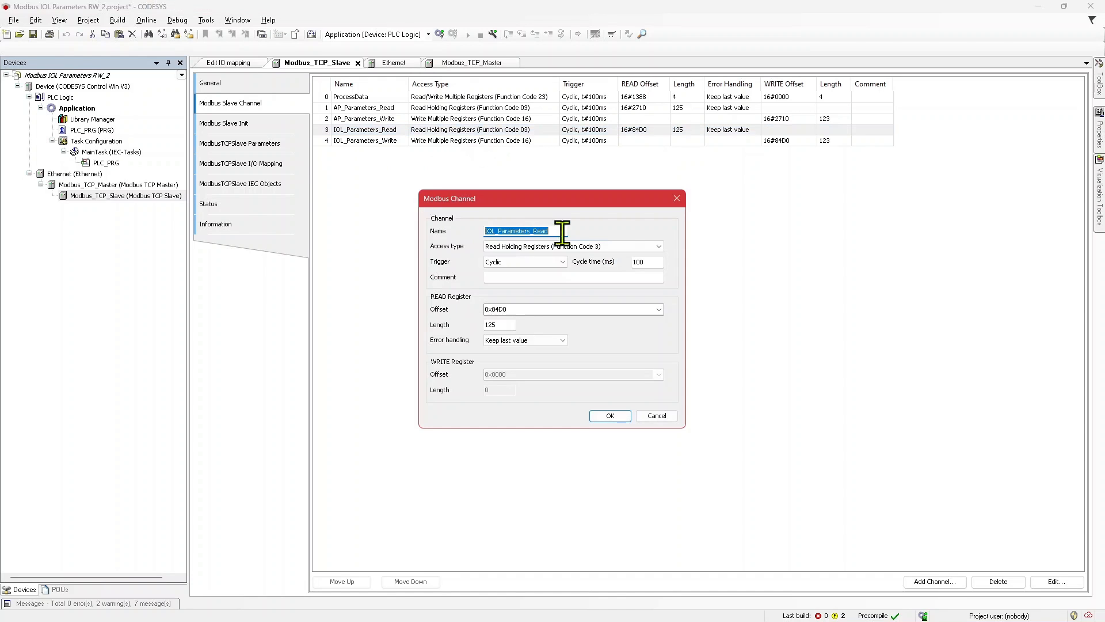
pyautogui.click(667, 418)
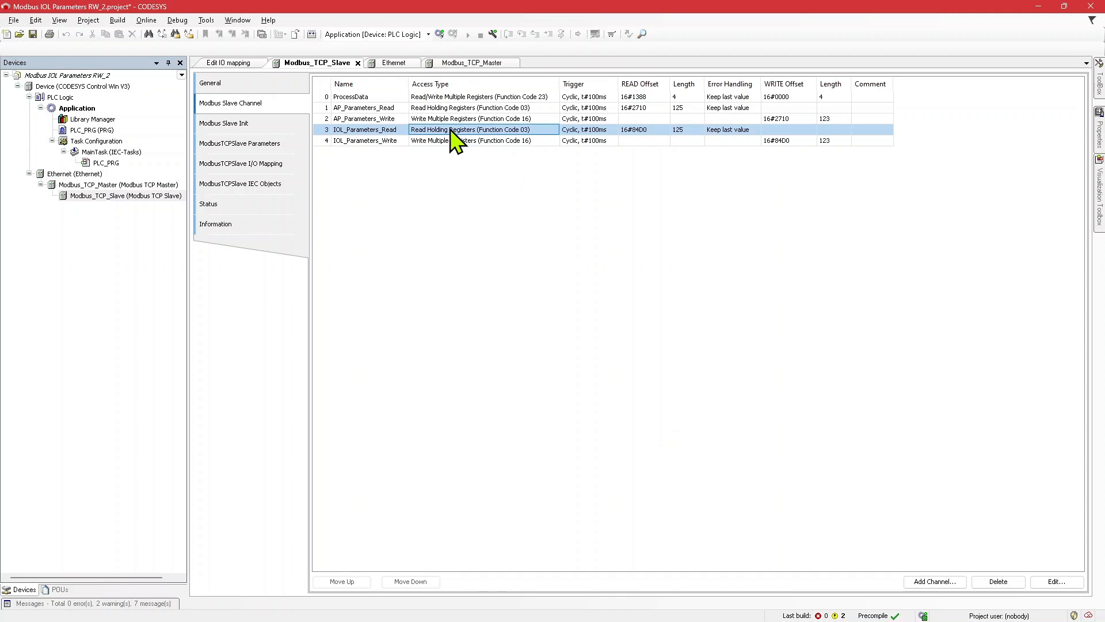
# Step: Try a write length of 125 for the IOL_Parameters_Write channel, restore 123, and accept the channel settings
pyautogui.doubleClick(464, 141)
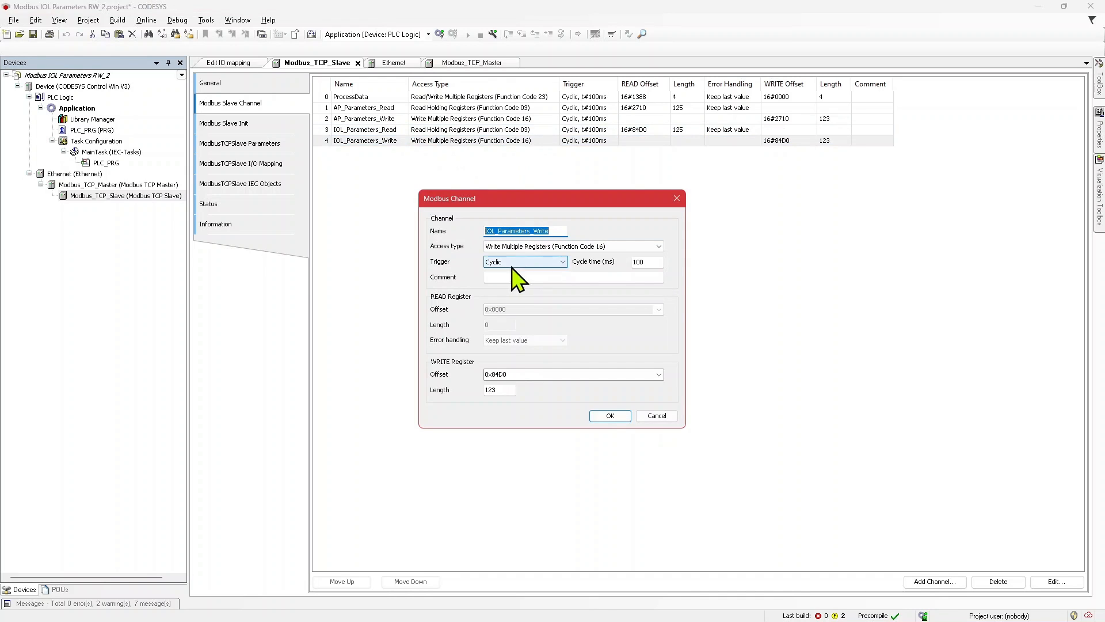
pyautogui.click(533, 375)
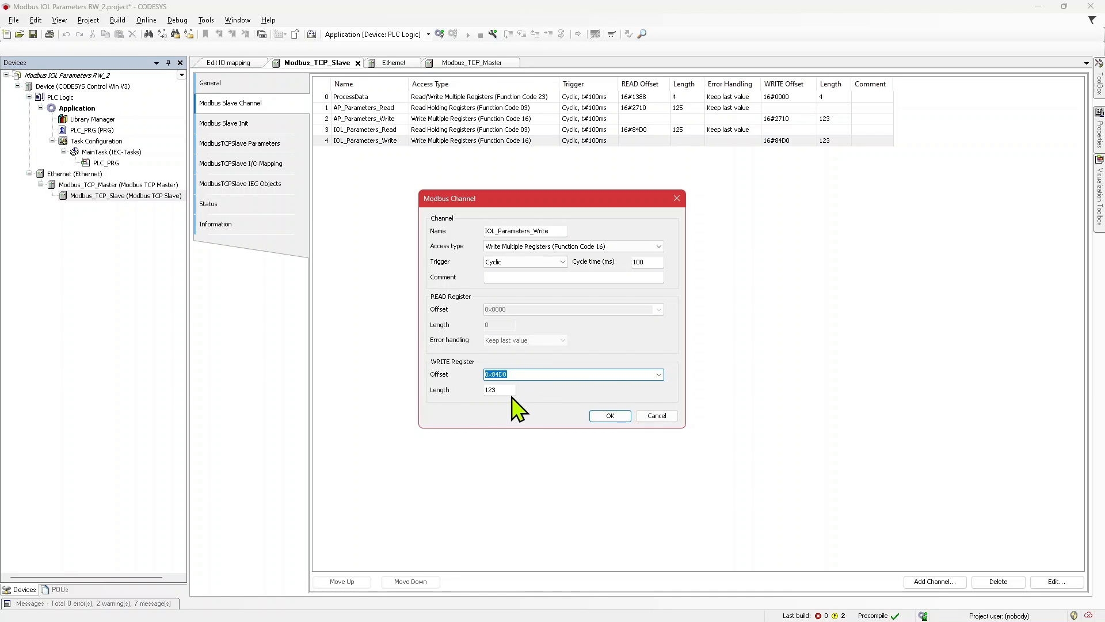
pyautogui.click(510, 390)
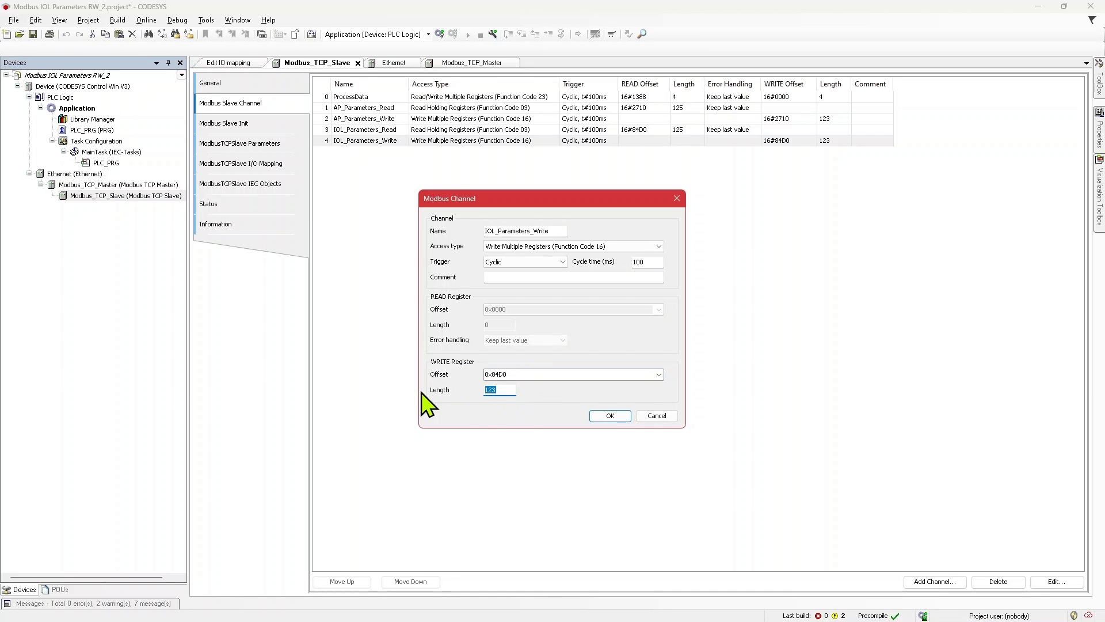
pyautogui.write('125')
pyautogui.moveTo(524, 390)
pyautogui.doubleClick(506, 390)
pyautogui.write('12')
pyautogui.click(610, 415)
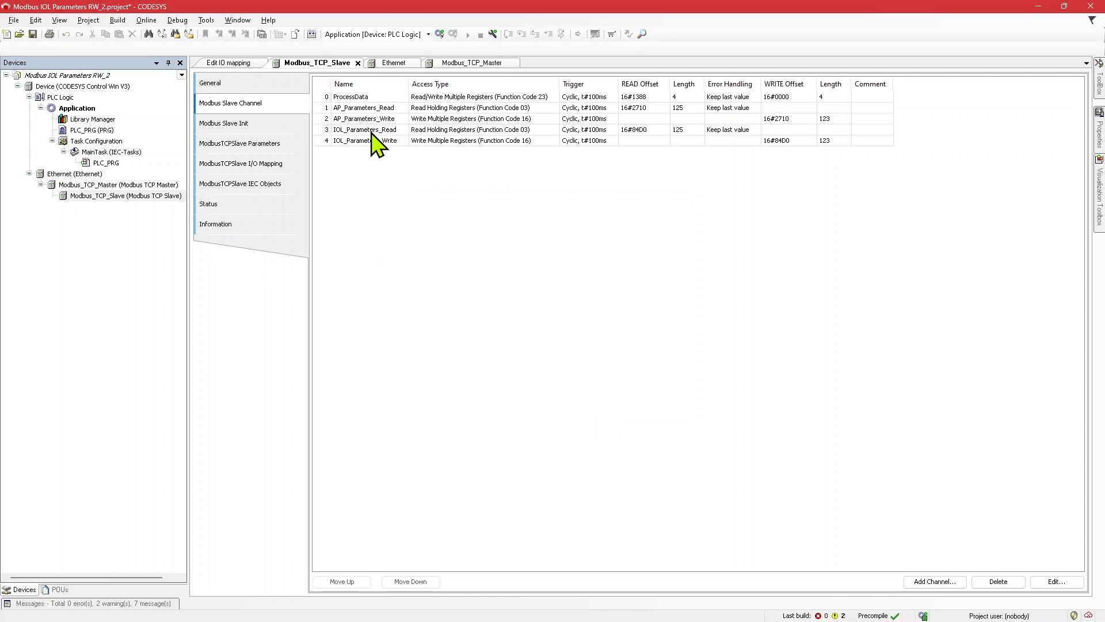
# Step: Log in to the PLC application and show the Modbus TCP slave's I/O mapping with online values
pyautogui.click(147, 20)
pyautogui.click(184, 89)
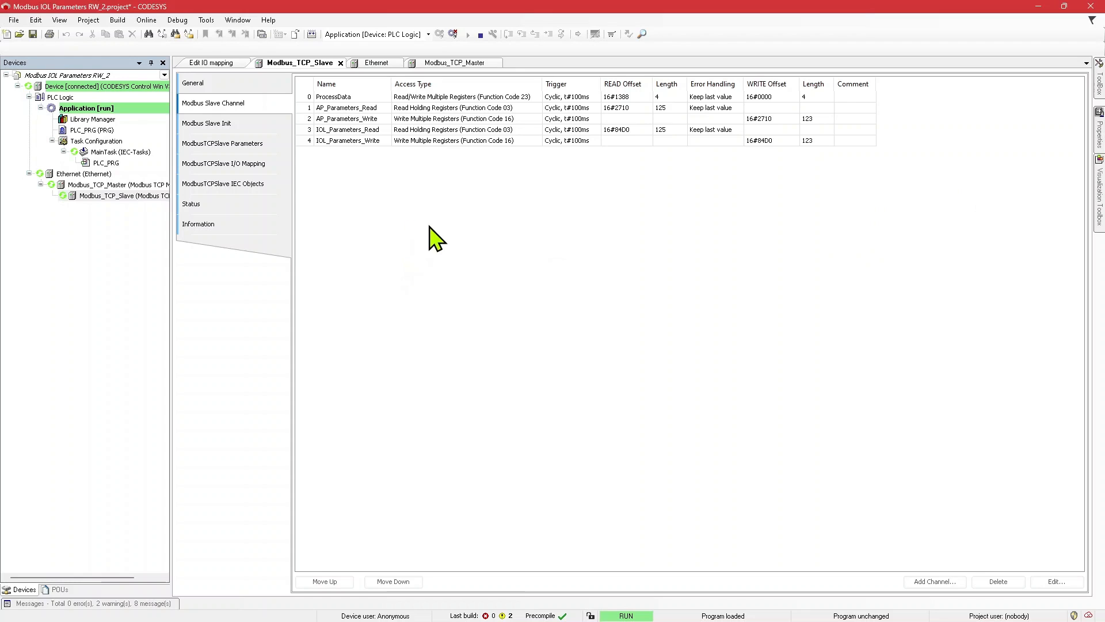
pyautogui.click(252, 168)
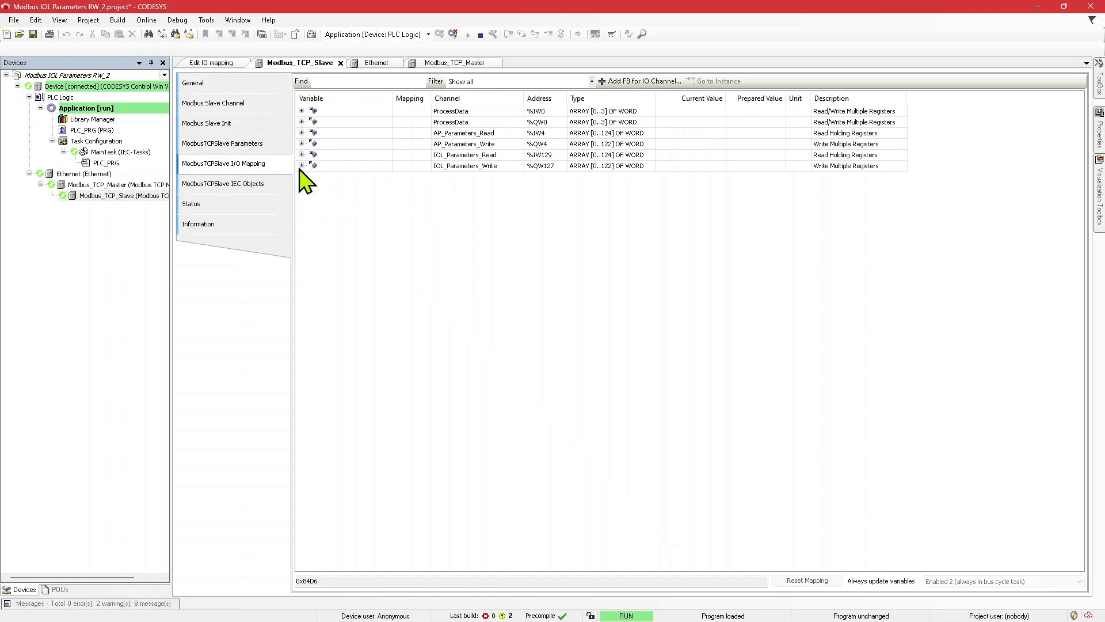
# Step: Expand the IOL_Parameters_Read array, check the current value of its first word, and collapse the array
pyautogui.click(301, 155)
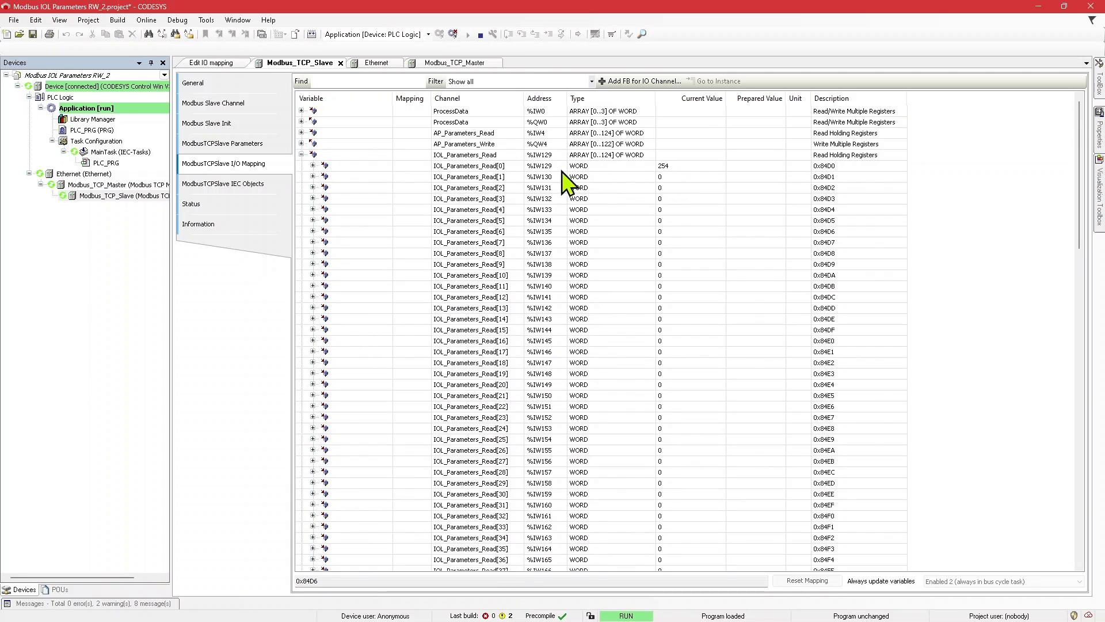
pyautogui.click(496, 166)
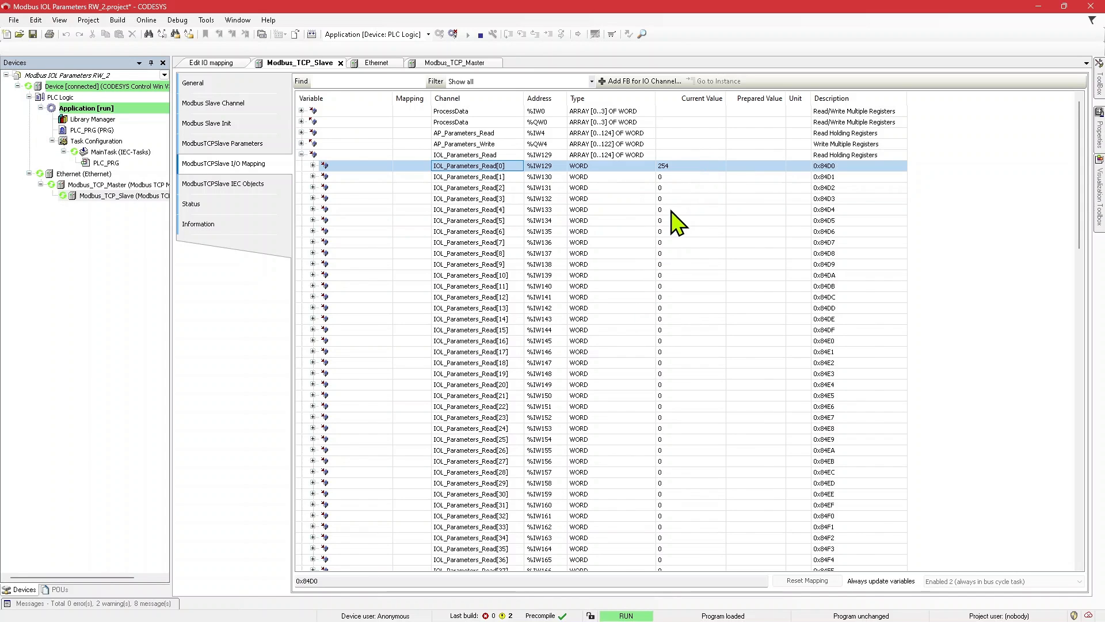
pyautogui.click(301, 155)
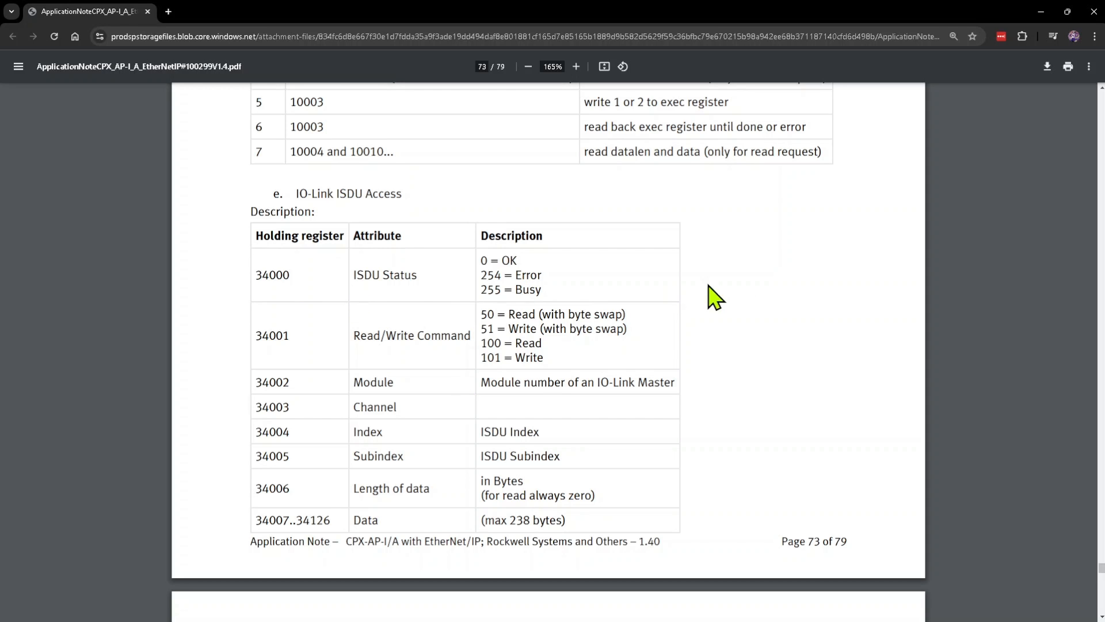
# Step: Review the application note's Modbus TCP holding register overview and its steps for executing a parameter request
pyautogui.scroll(4, 795, 326)
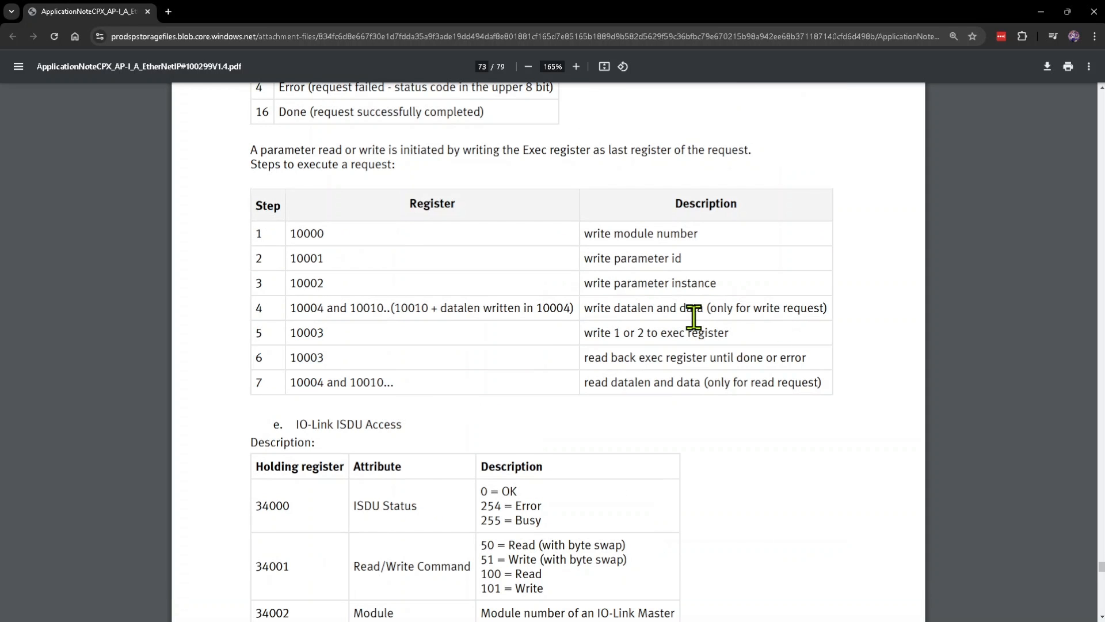
pyautogui.scroll(-4, 694, 317)
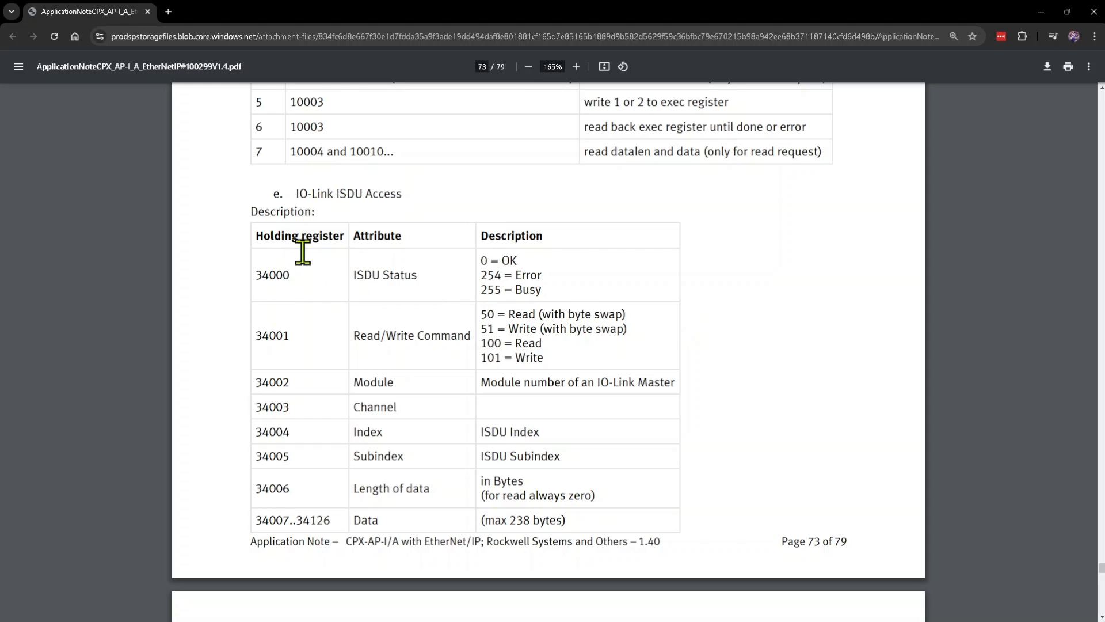
pyautogui.scroll(15, 365, 291)
pyautogui.scroll(12, 410, 330)
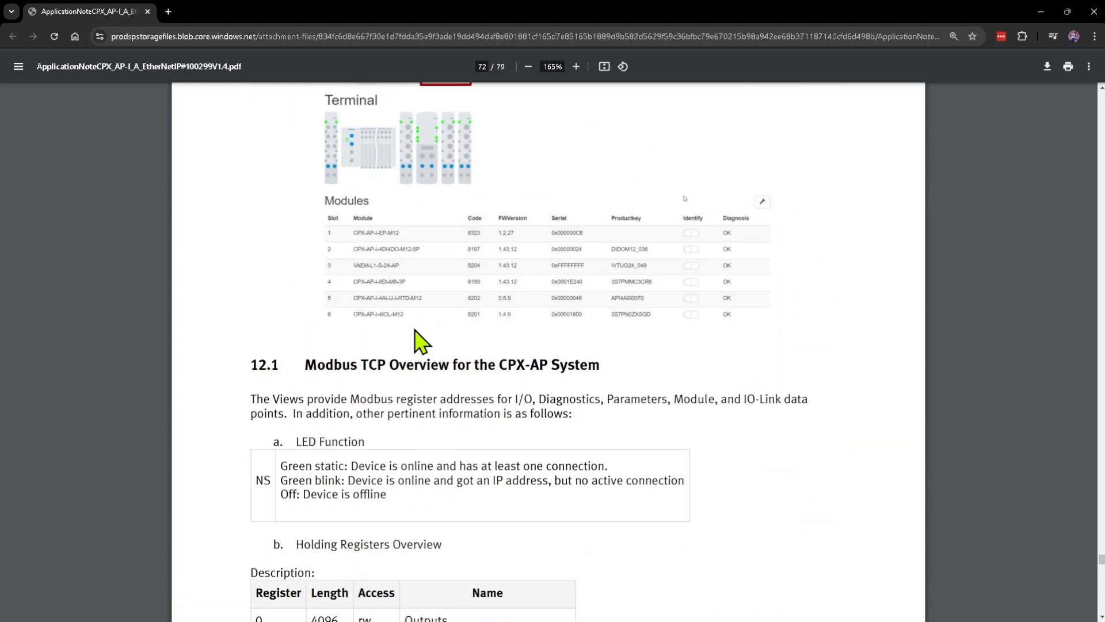
pyautogui.scroll(-18, 602, 458)
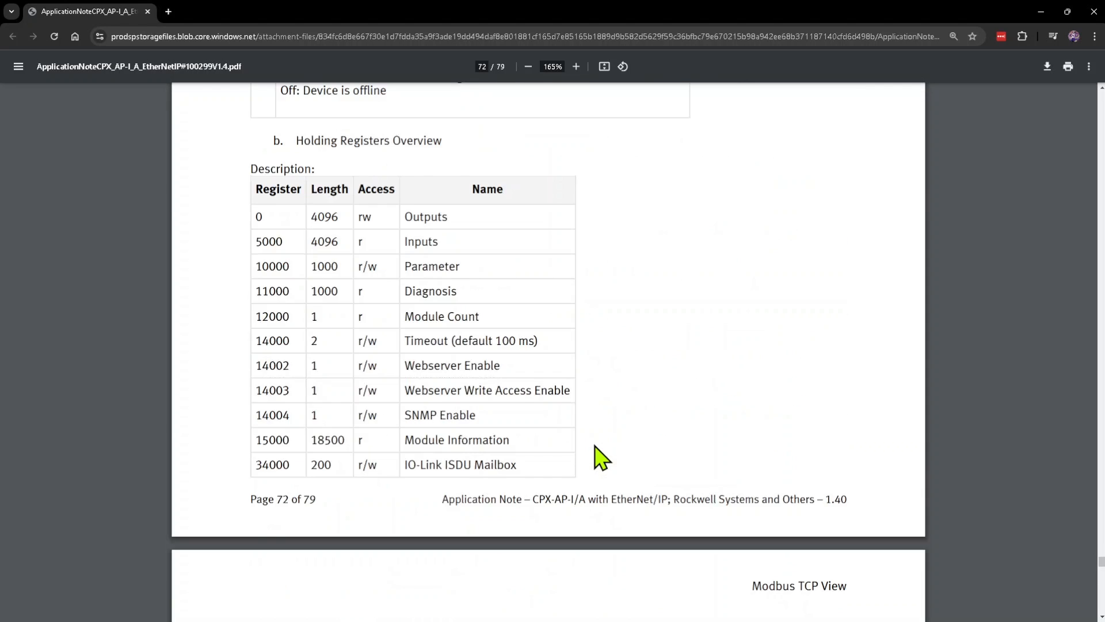
pyautogui.scroll(-4, 602, 457)
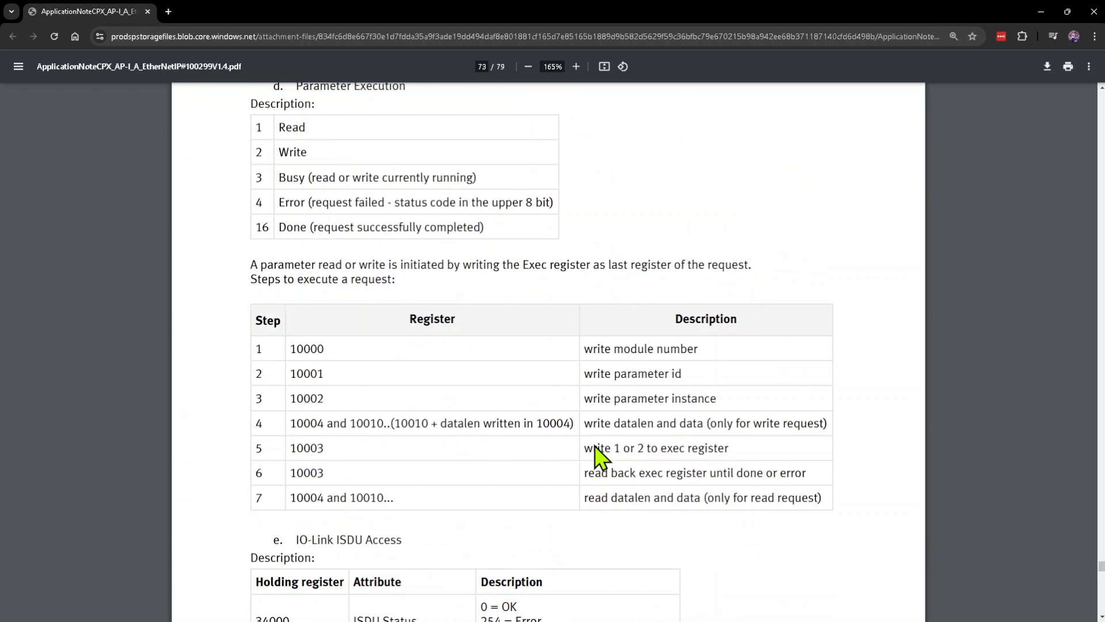
pyautogui.scroll(-7, 595, 447)
pyautogui.scroll(3, 361, 178)
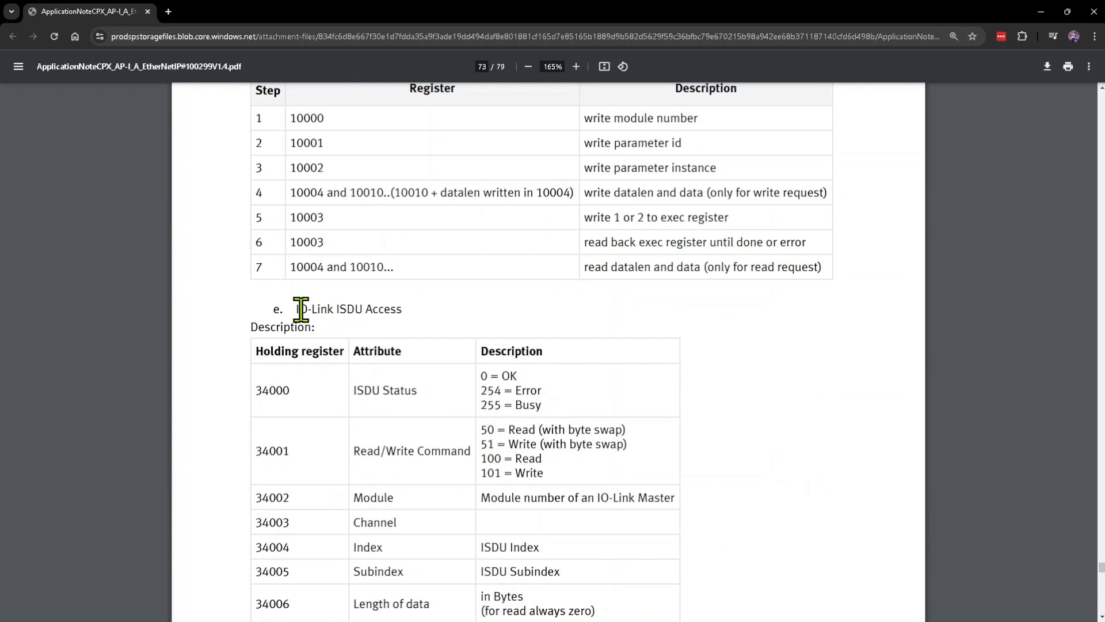
# Step: Examine the IO-Link ISDU Access table in the application note, covering its status, command and addressing registers
pyautogui.moveTo(299, 310); pyautogui.dragTo(403, 311)
pyautogui.scroll(-2, 478, 394)
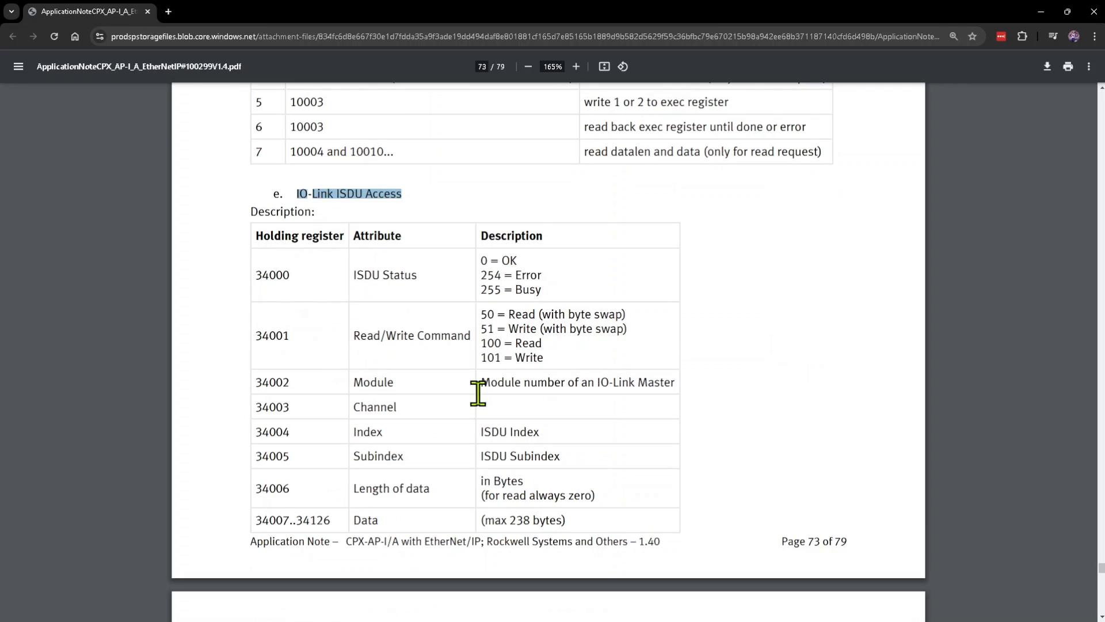
pyautogui.click(452, 290)
pyautogui.scroll(-1, 417, 305)
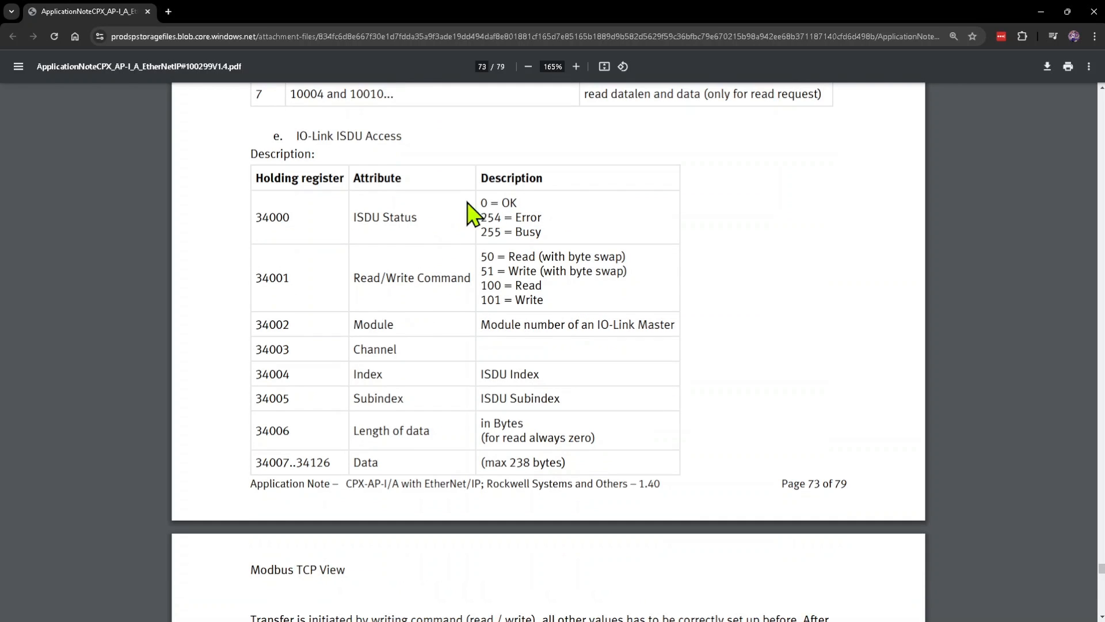
pyautogui.moveTo(254, 175); pyautogui.dragTo(568, 364)
pyautogui.click(568, 364)
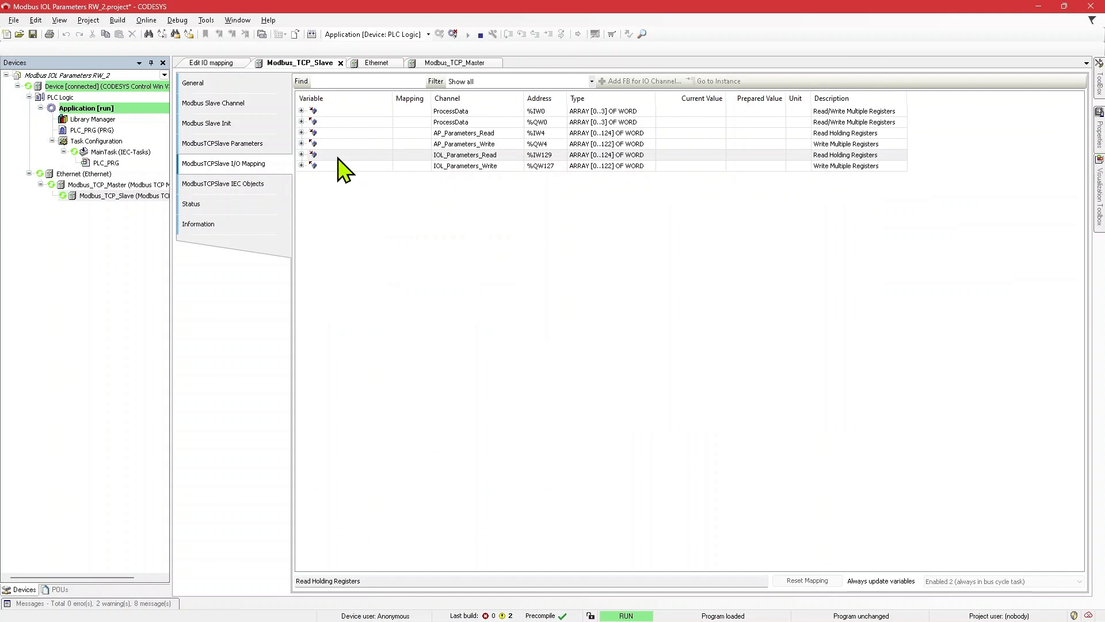
# Step: Switch to CODESYS, recheck the online words of the IOL_Parameters_Read array, and collapse it
pyautogui.click(301, 154)
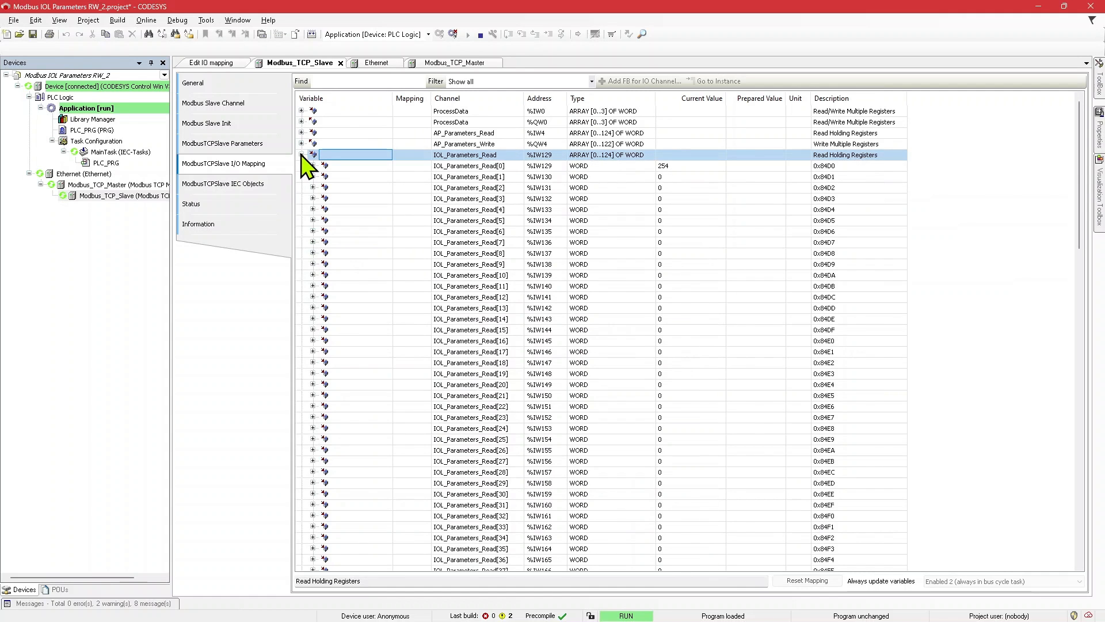
pyautogui.click(301, 155)
pyautogui.click(301, 154)
pyautogui.click(301, 156)
# Step: Expand the IOL_Parameters_Write array and go over the register addresses and values of its first three words
pyautogui.click(302, 166)
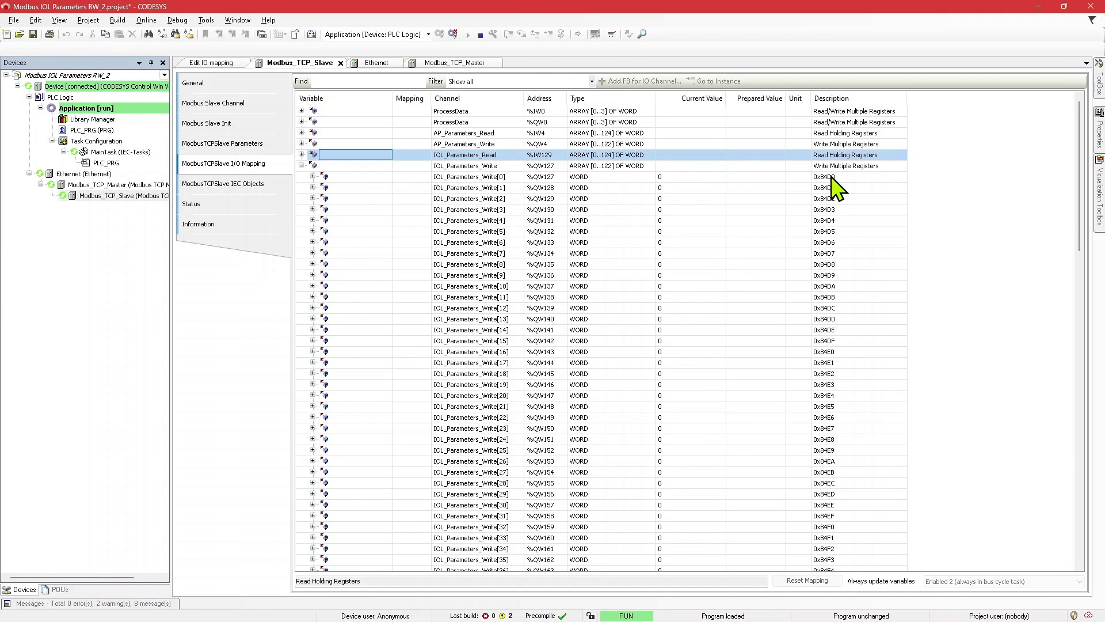
pyautogui.click(859, 176)
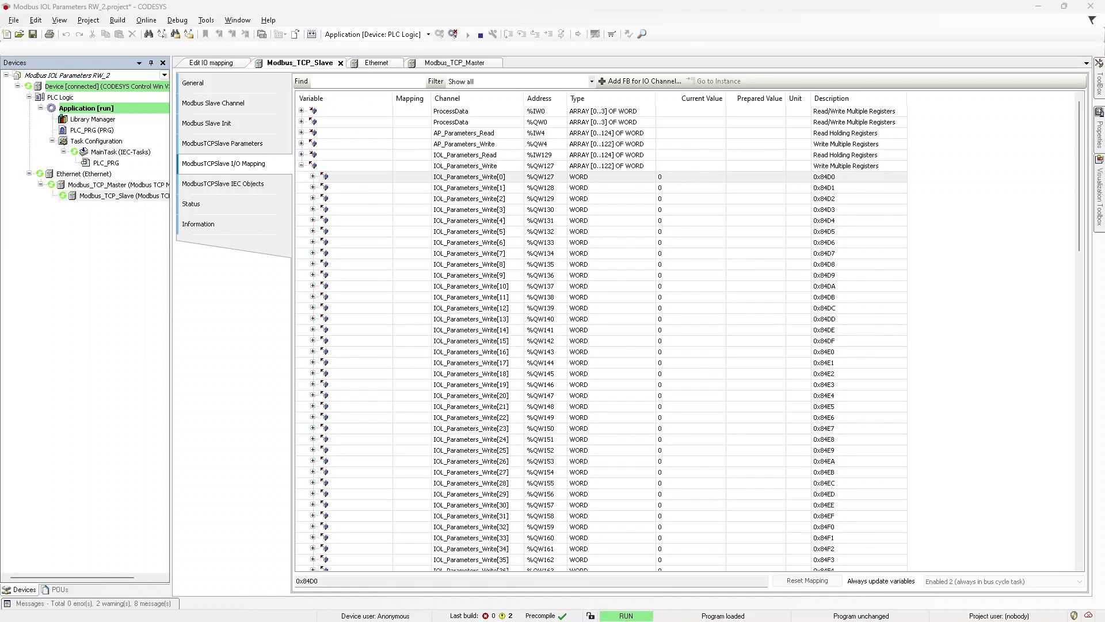
pyautogui.click(744, 182)
pyautogui.click(744, 182)
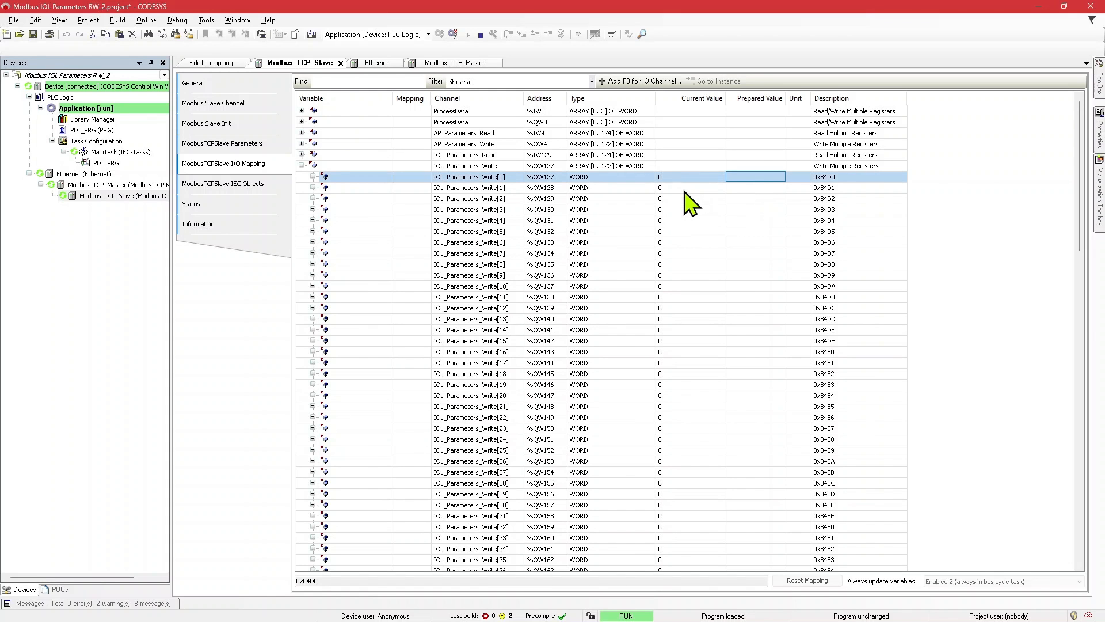
pyautogui.click(685, 190)
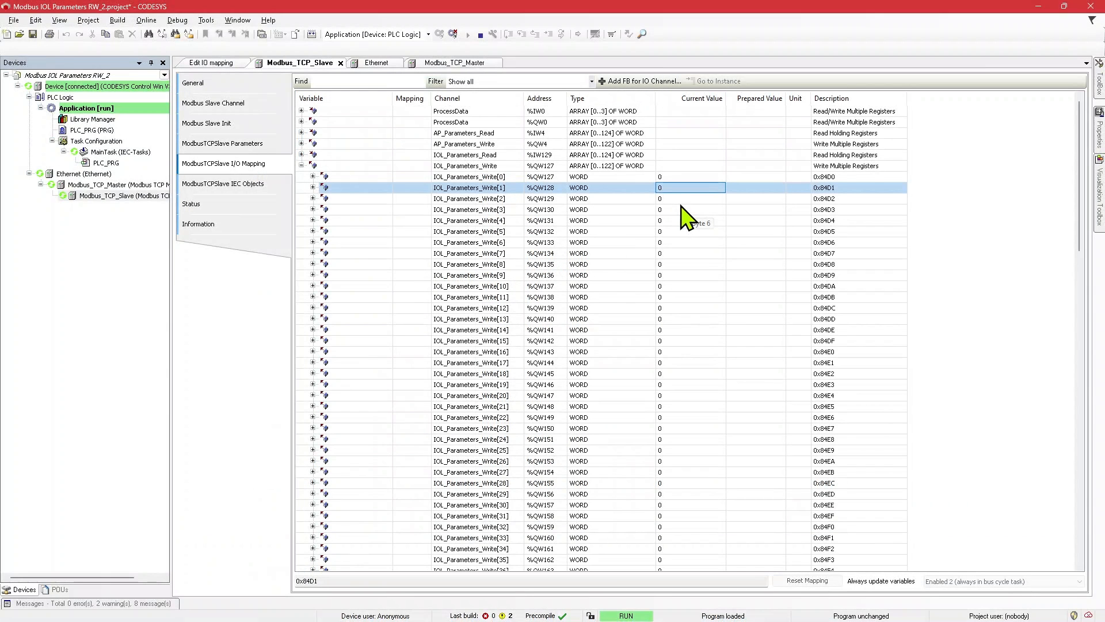
pyautogui.click(681, 200)
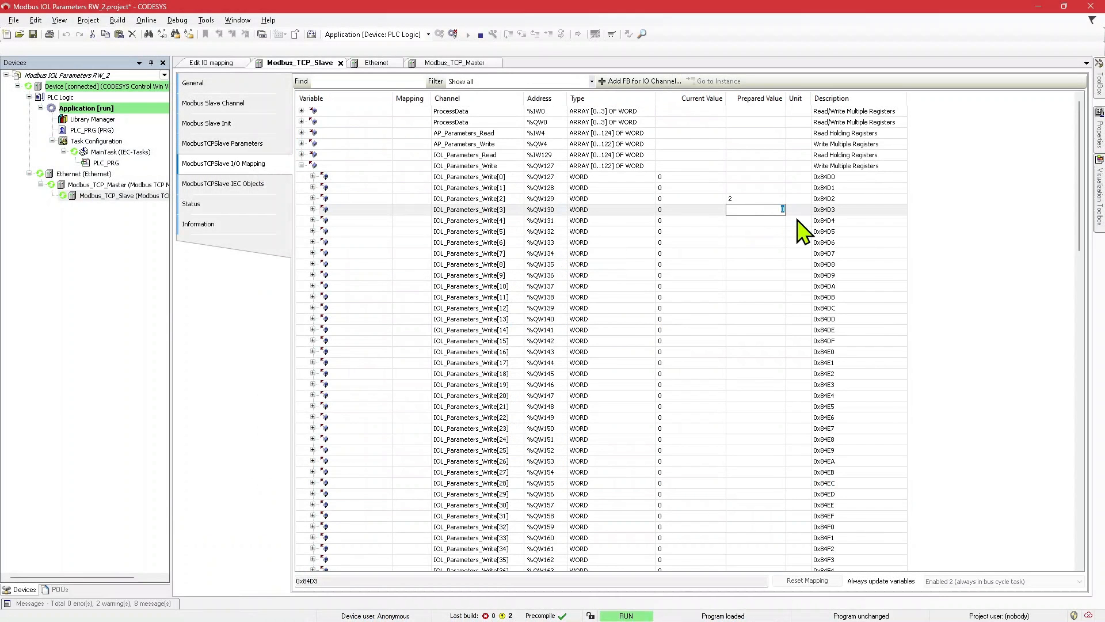
# Step: Set the prepared value of the module word, IOL_Parameters_Write[2], to 2
pyautogui.press('Escape')
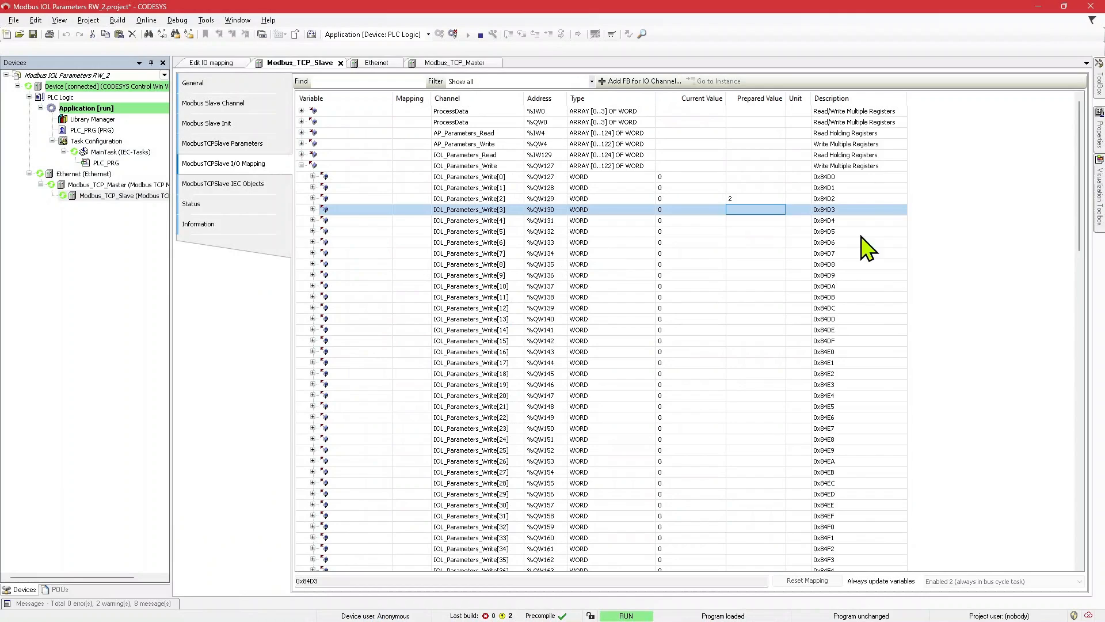
pyautogui.click(759, 199)
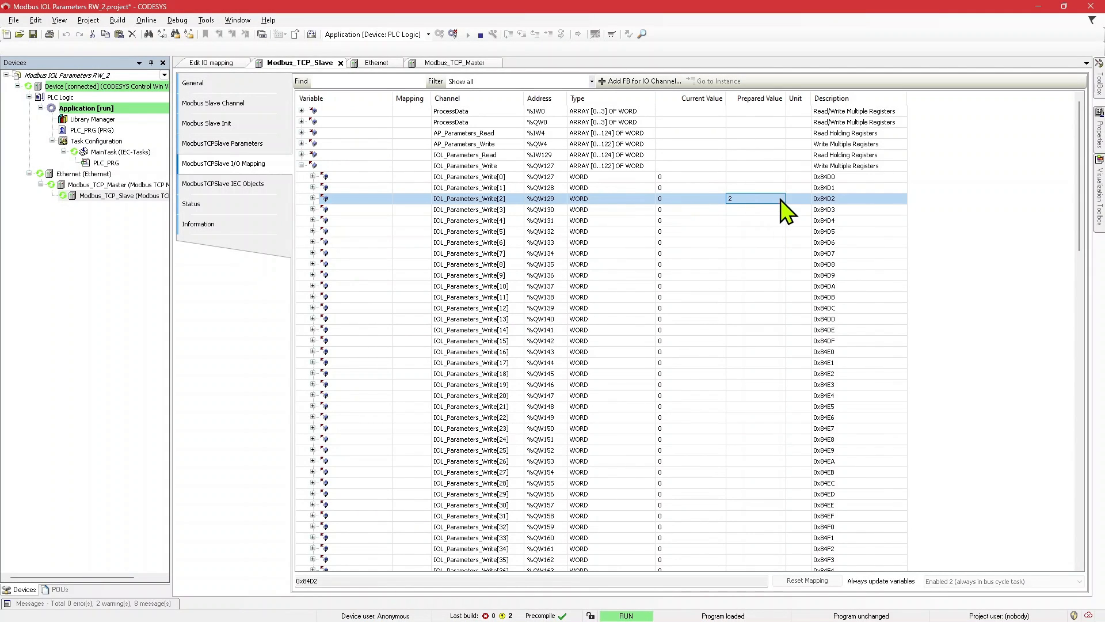
pyautogui.click(740, 200)
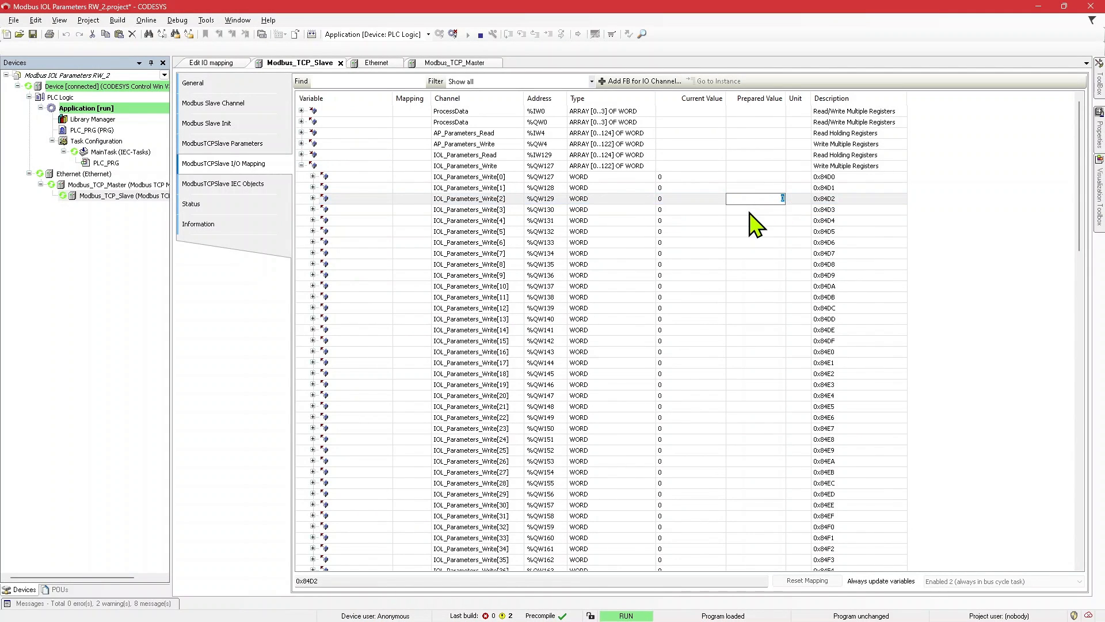
pyautogui.click(751, 210)
pyautogui.doubleClick(750, 200)
pyautogui.write('2')
pyautogui.press('Return')
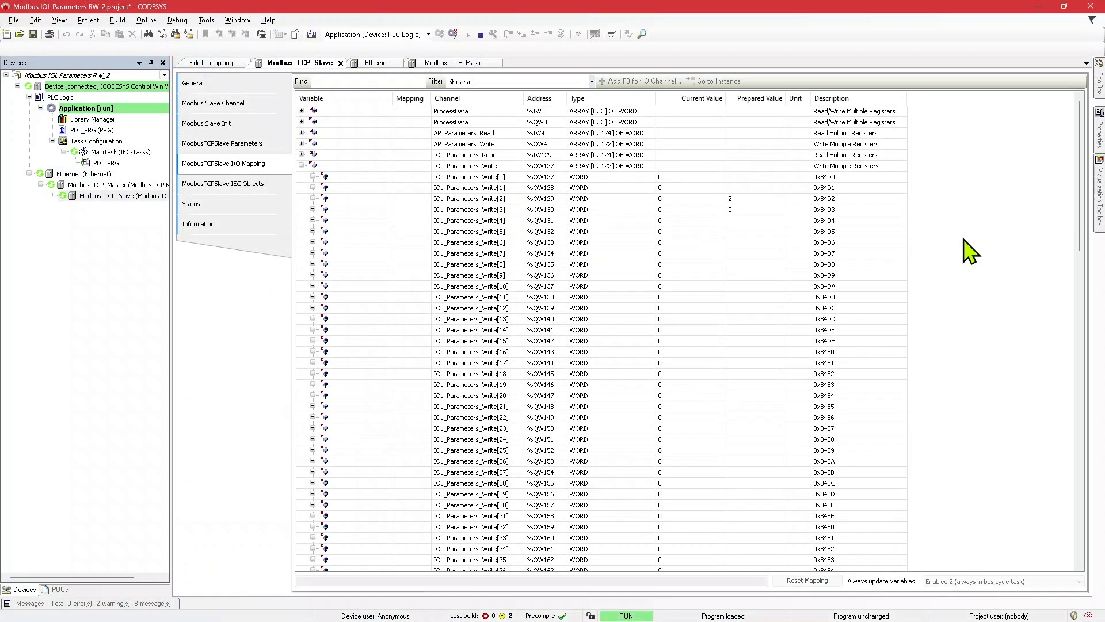
# Step: Set the prepared value of the channel word, IOL_Parameters_Write[3], to 2
pyautogui.click(756, 210)
pyautogui.click(752, 210)
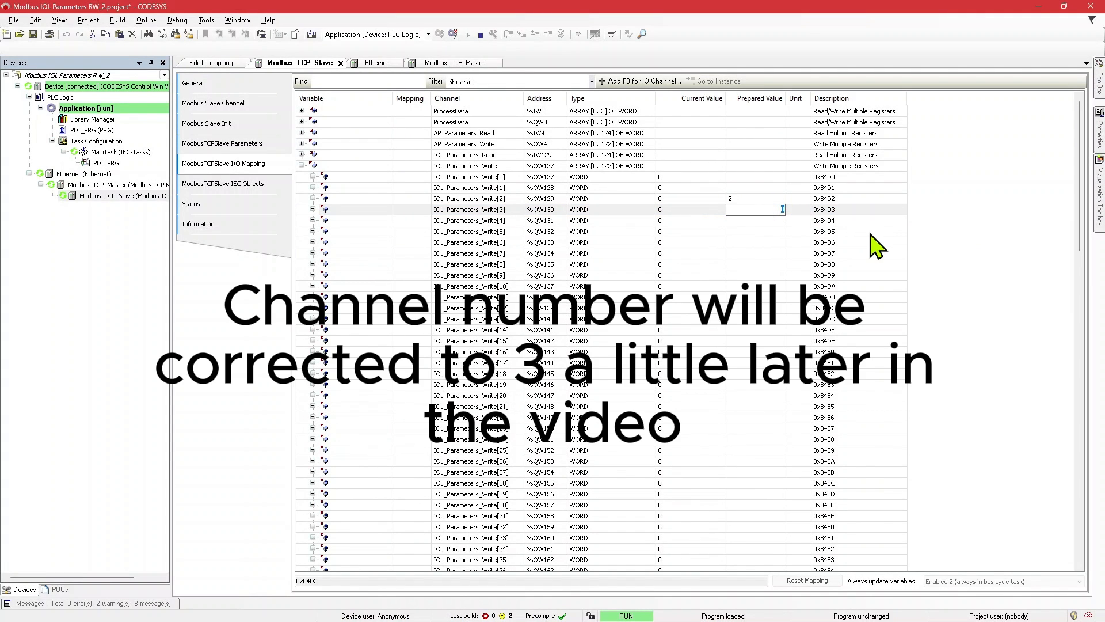
pyautogui.write('2')
pyautogui.press('Return')
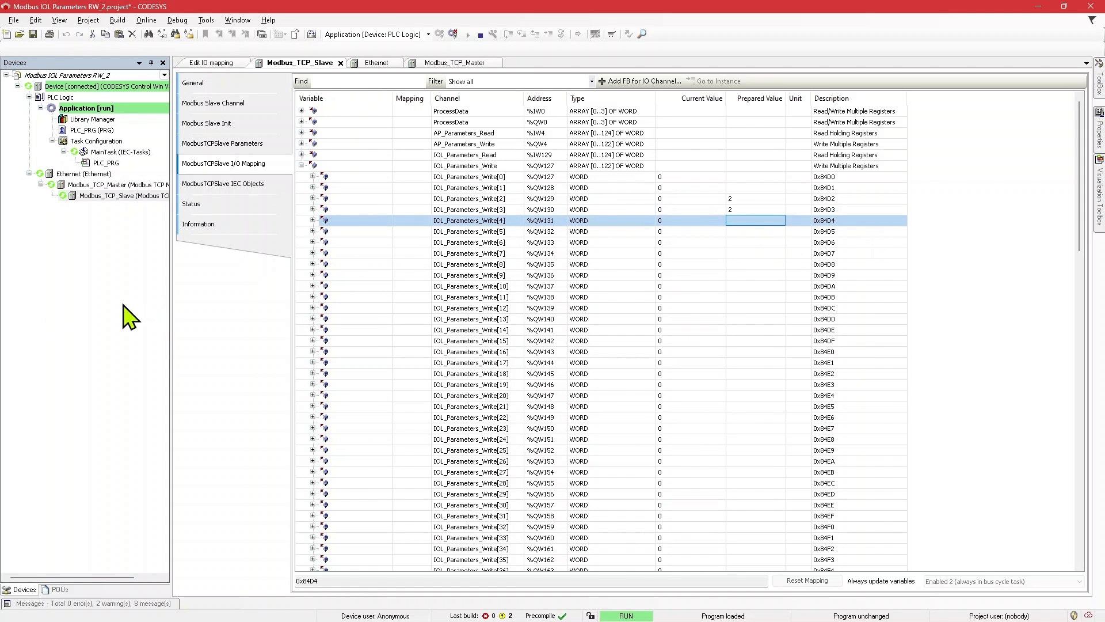
# Step: Switch to the application note and examine the ISDU Index and Subindex register rows
pyautogui.hotkey('alt', 'Tab')
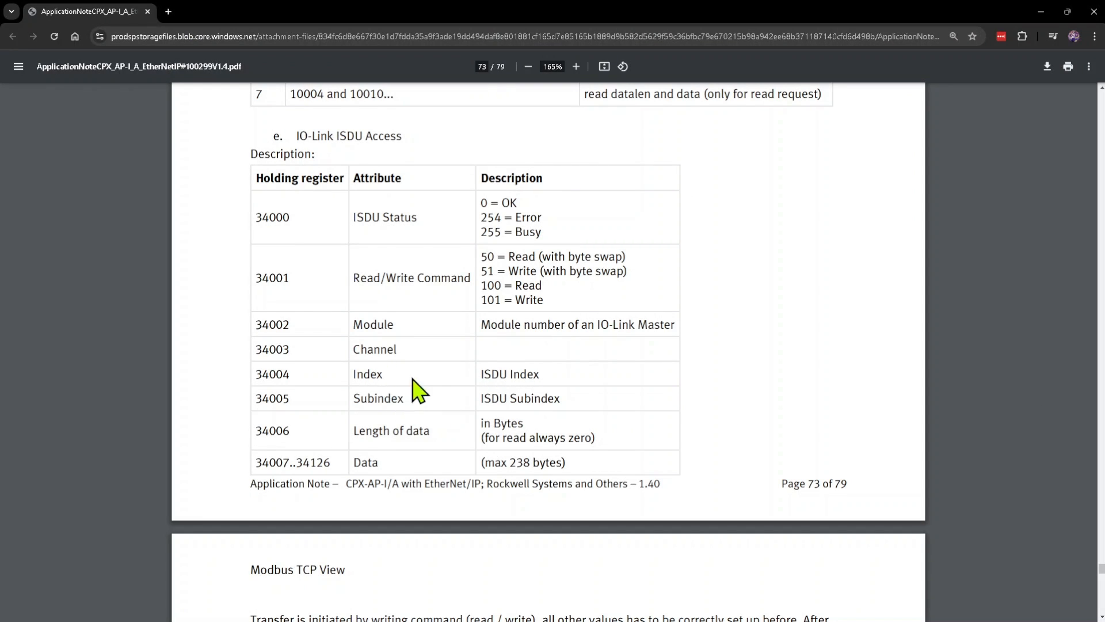
pyautogui.moveTo(386, 374); pyautogui.dragTo(511, 397)
pyautogui.click(510, 397)
# Step: Look up the Switching Signal 1 variable's index, subindex and default setpoint value in the sensor's IODD document
pyautogui.hotkey('alt', 'Tab')
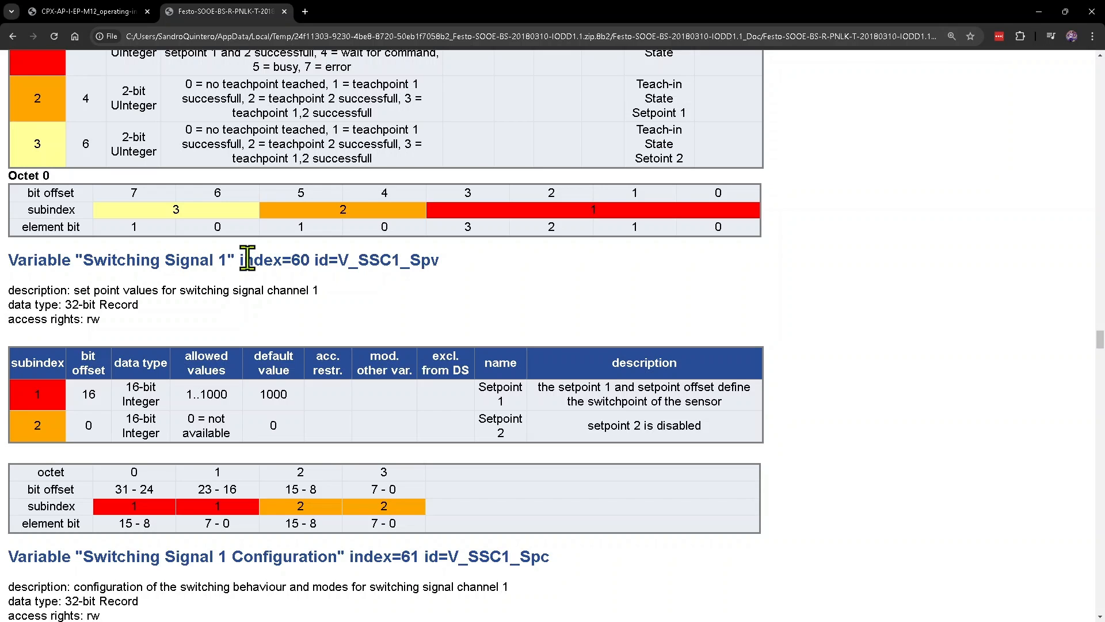
pyautogui.moveTo(83, 260); pyautogui.dragTo(231, 259)
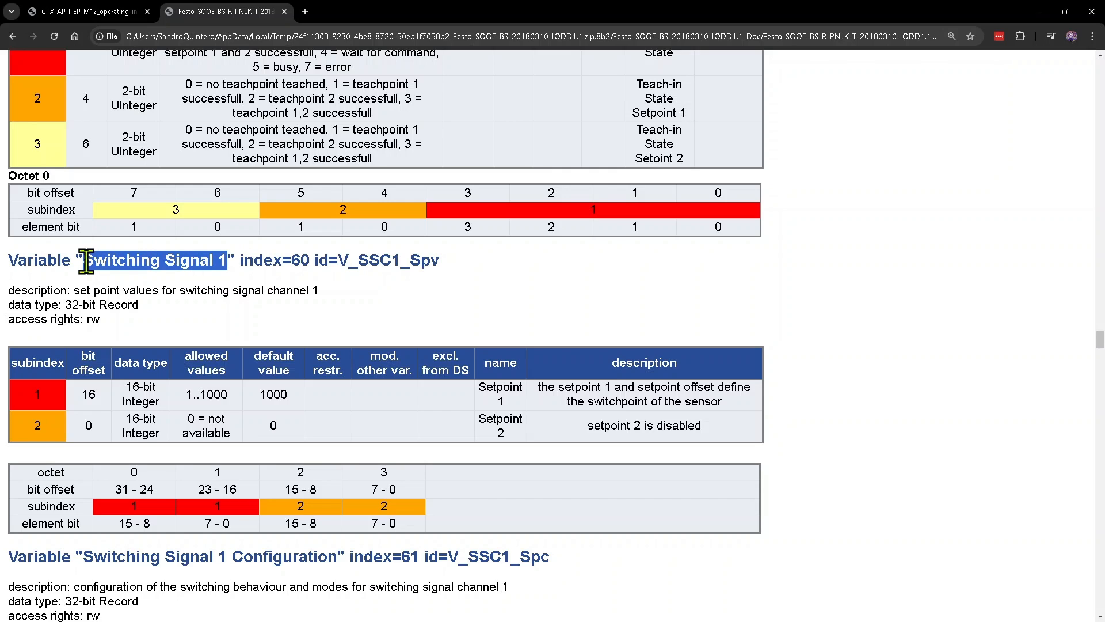
pyautogui.click(156, 260)
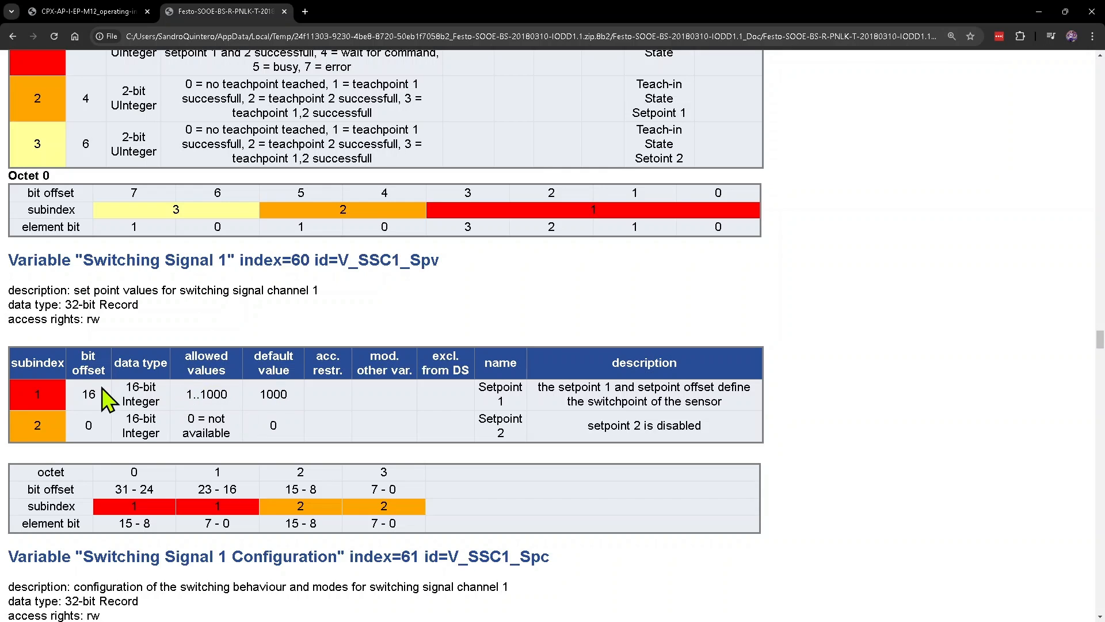
pyautogui.moveTo(242, 259); pyautogui.dragTo(305, 260)
pyautogui.moveTo(264, 261); pyautogui.dragTo(302, 262)
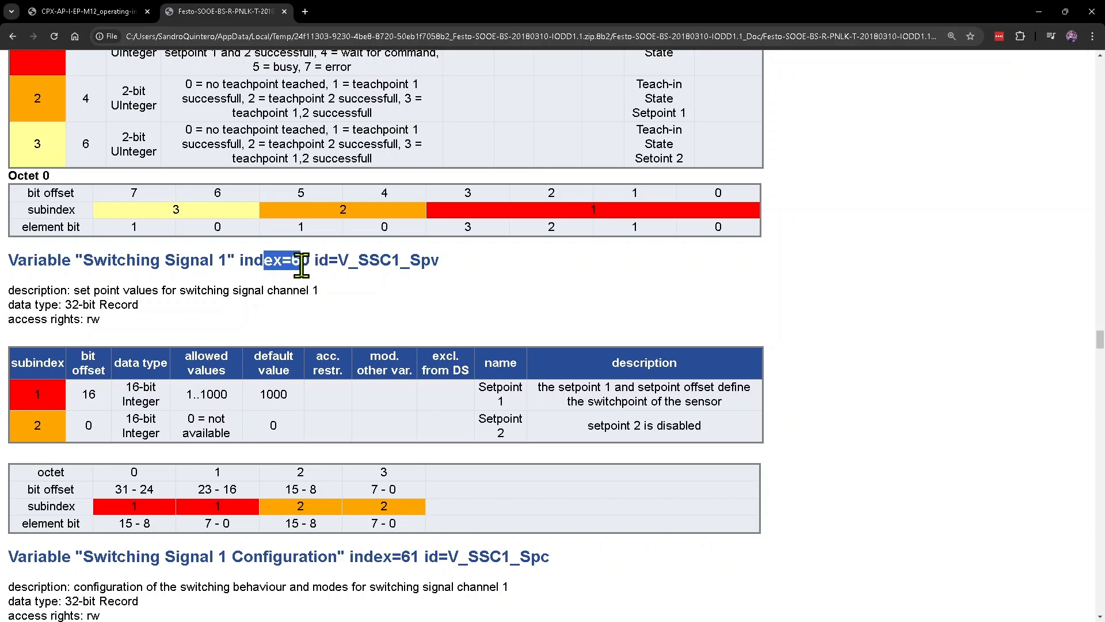
pyautogui.click(30, 411)
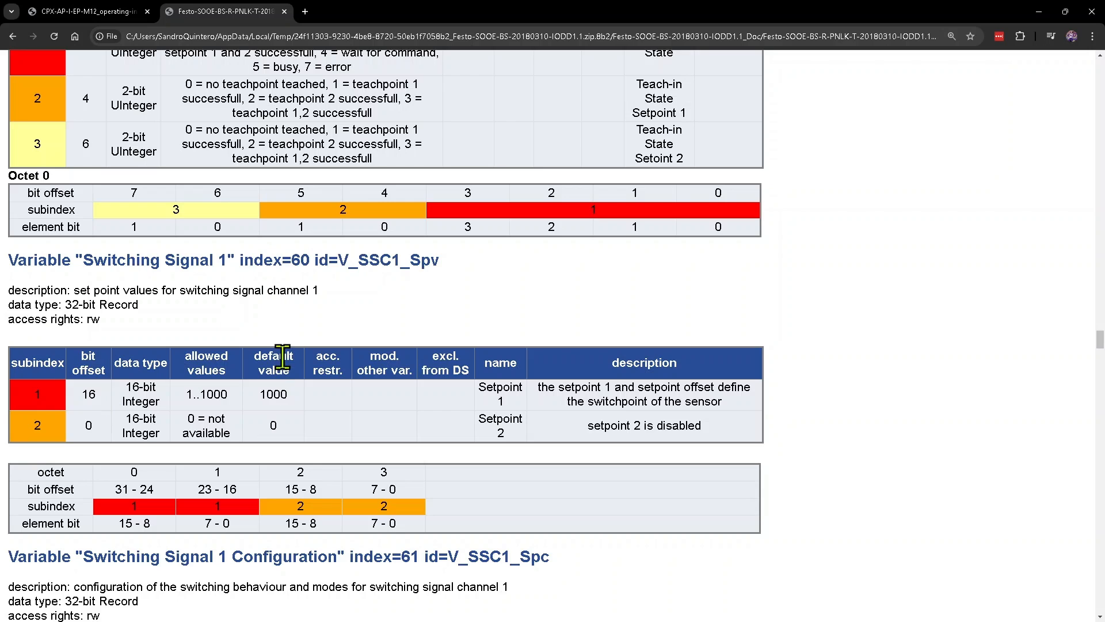
pyautogui.moveTo(261, 394); pyautogui.dragTo(289, 395)
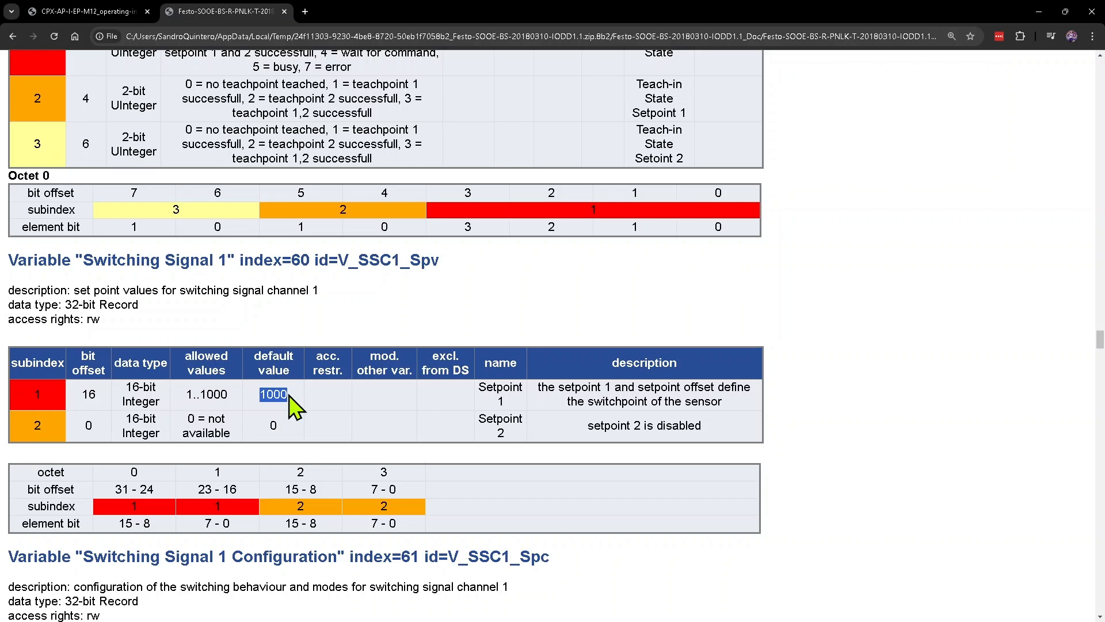
pyautogui.click(316, 395)
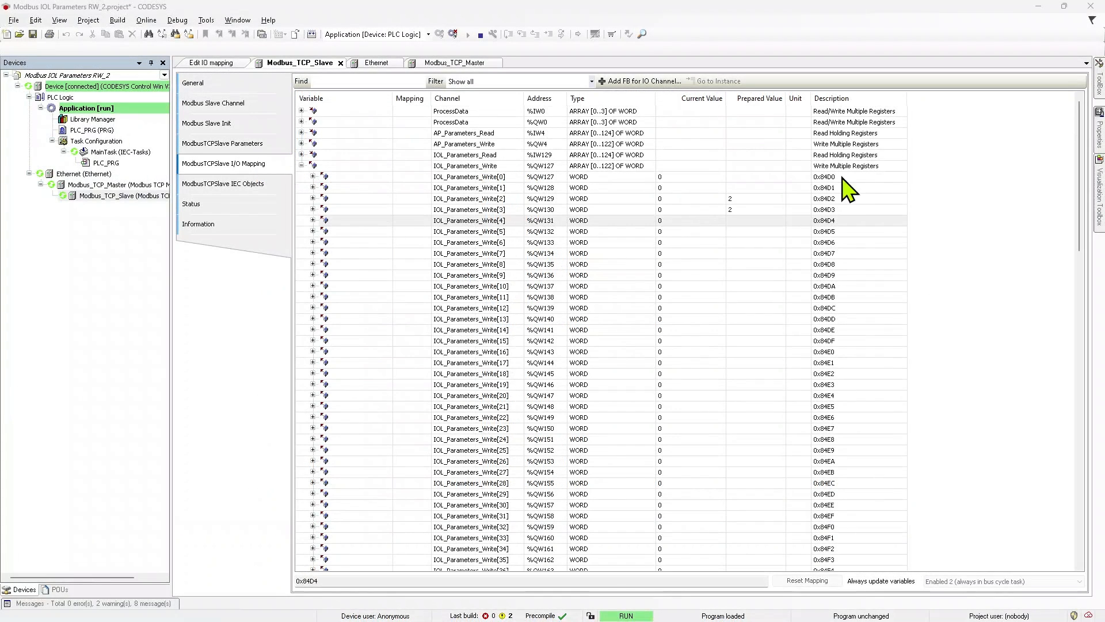
# Step: Return to CODESYS and set the prepared value of the index word, IOL_Parameters_Write[4], to 60
pyautogui.click(834, 223)
pyautogui.click(738, 222)
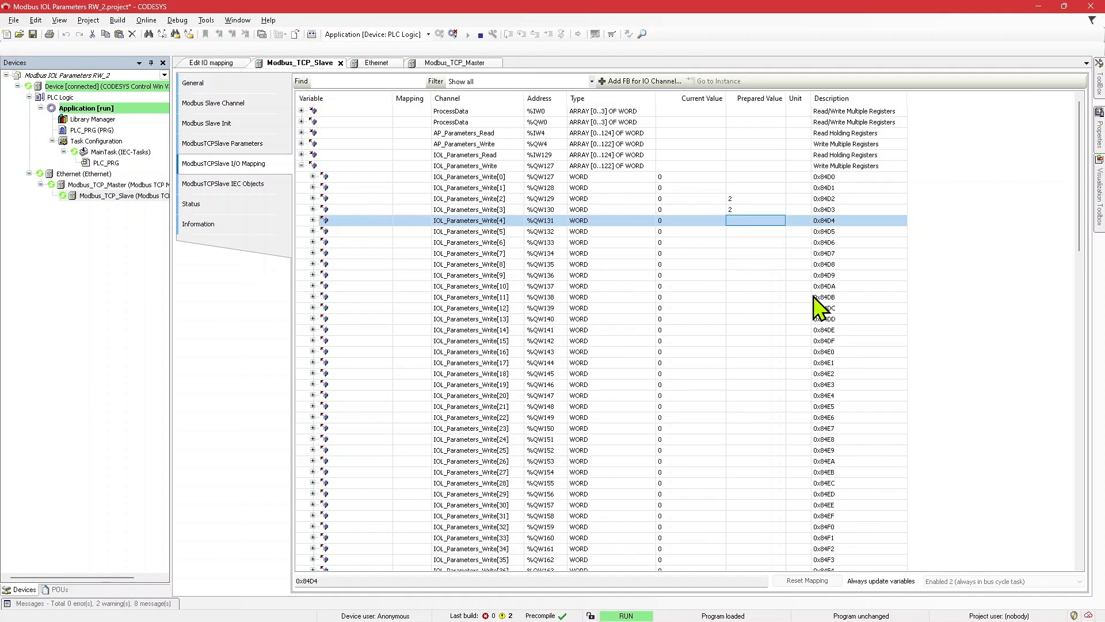
pyautogui.write('60')
pyautogui.press('Return')
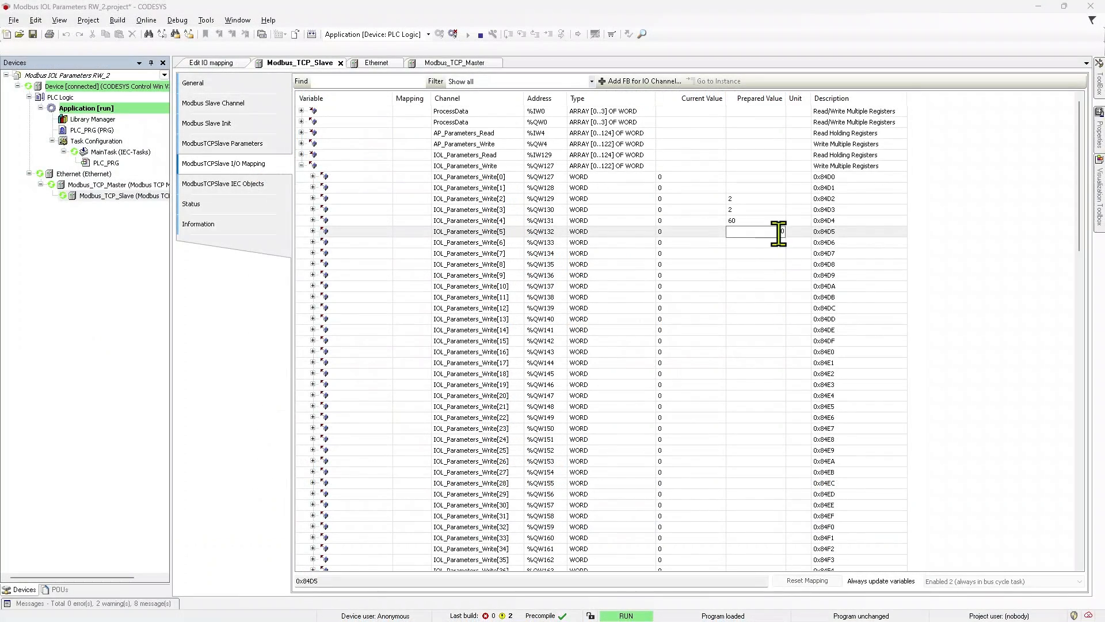
# Step: Set the prepared value of the subindex word, IOL_Parameters_Write[5], to 1
pyautogui.press('Return')
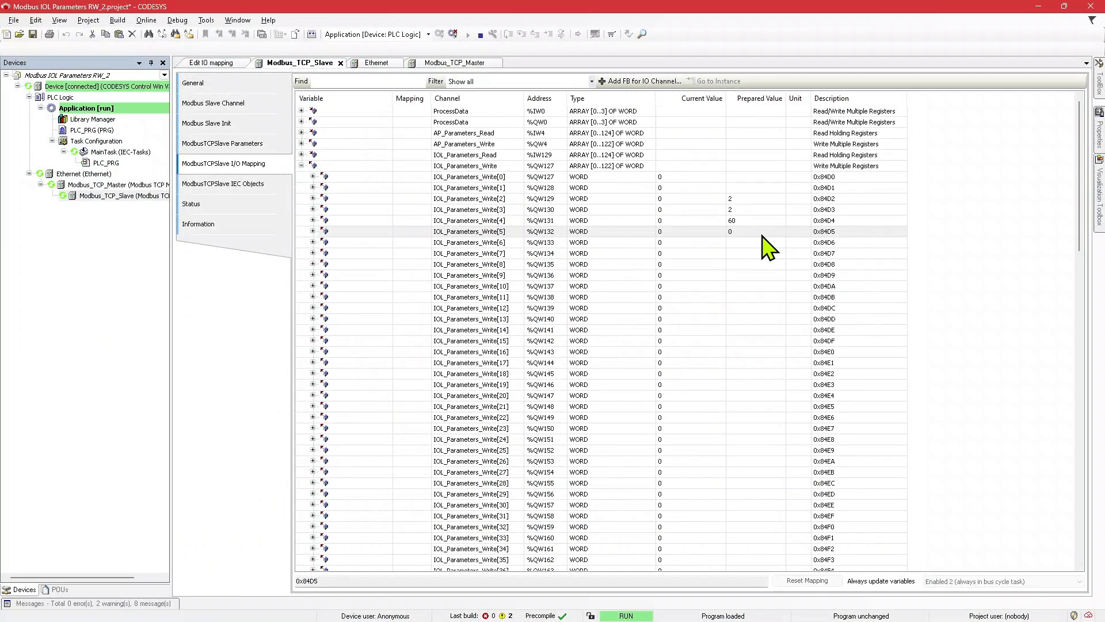
pyautogui.click(766, 236)
pyautogui.click(765, 232)
pyautogui.write('1')
pyautogui.click(772, 247)
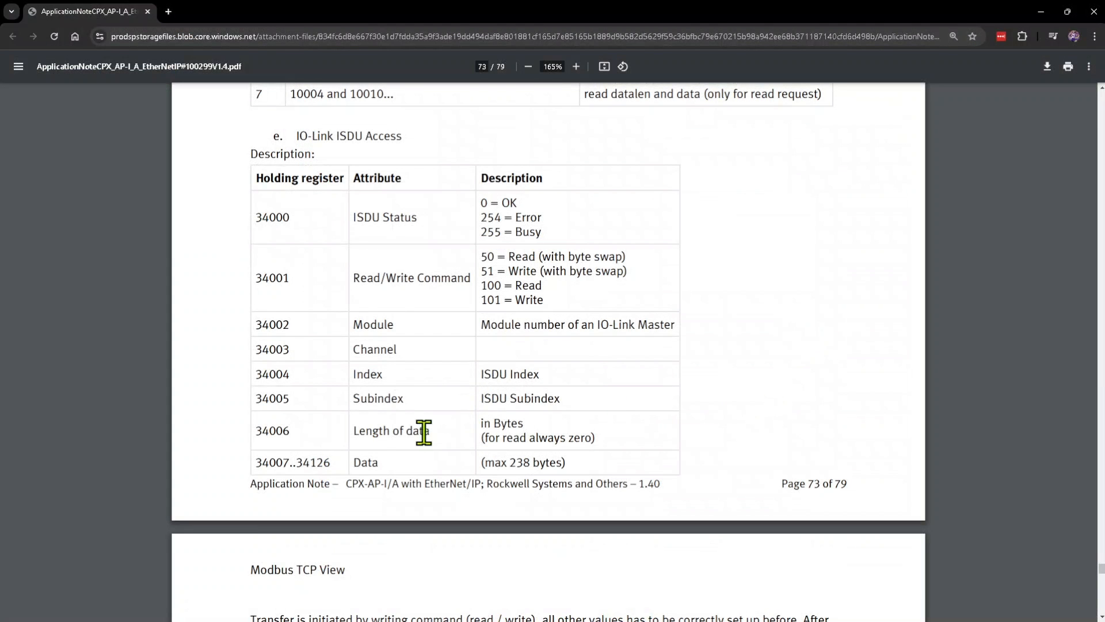
# Step: Check the application note's data length rule for read requests, and return to the IOL_Parameters_Write words in CODESYS
pyautogui.moveTo(431, 433); pyautogui.dragTo(354, 429)
pyautogui.click(528, 433)
pyautogui.moveTo(482, 437); pyautogui.dragTo(596, 437)
pyautogui.click(627, 448)
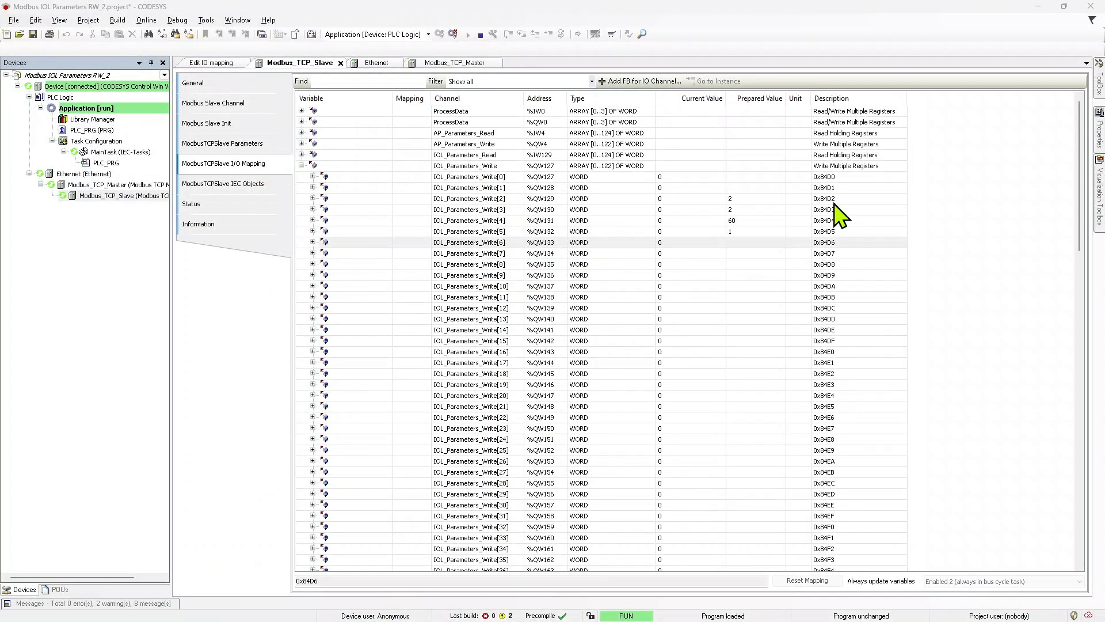
pyautogui.click(751, 241)
pyautogui.click(751, 231)
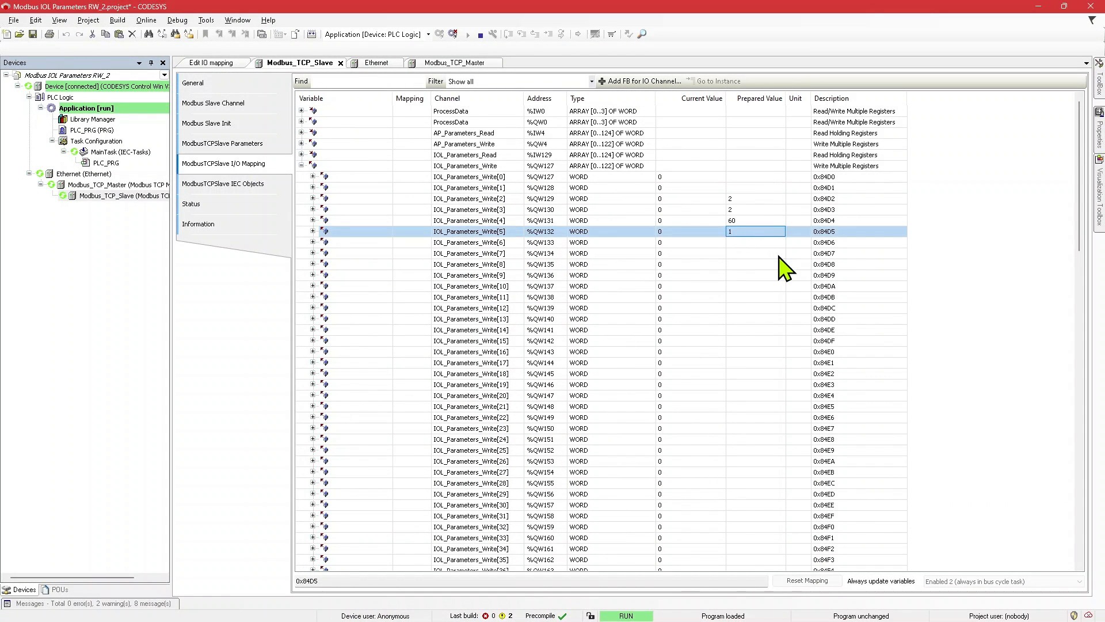
# Step: Write the prepared values to the controller and check the status and command words in IOL_Parameters_Read
pyautogui.click(177, 20)
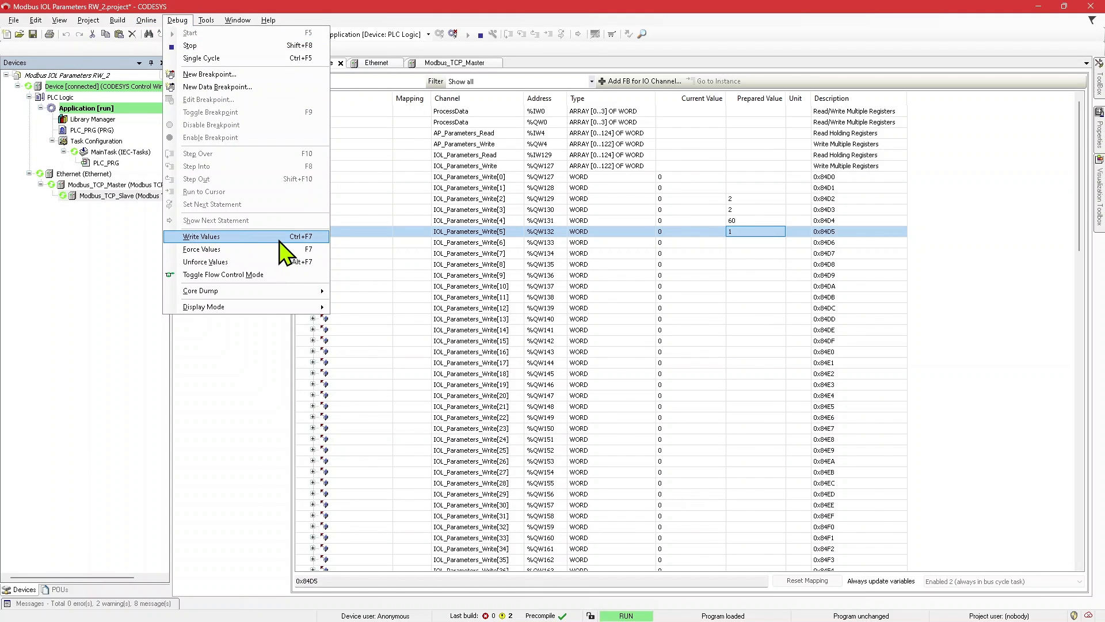
pyautogui.click(202, 237)
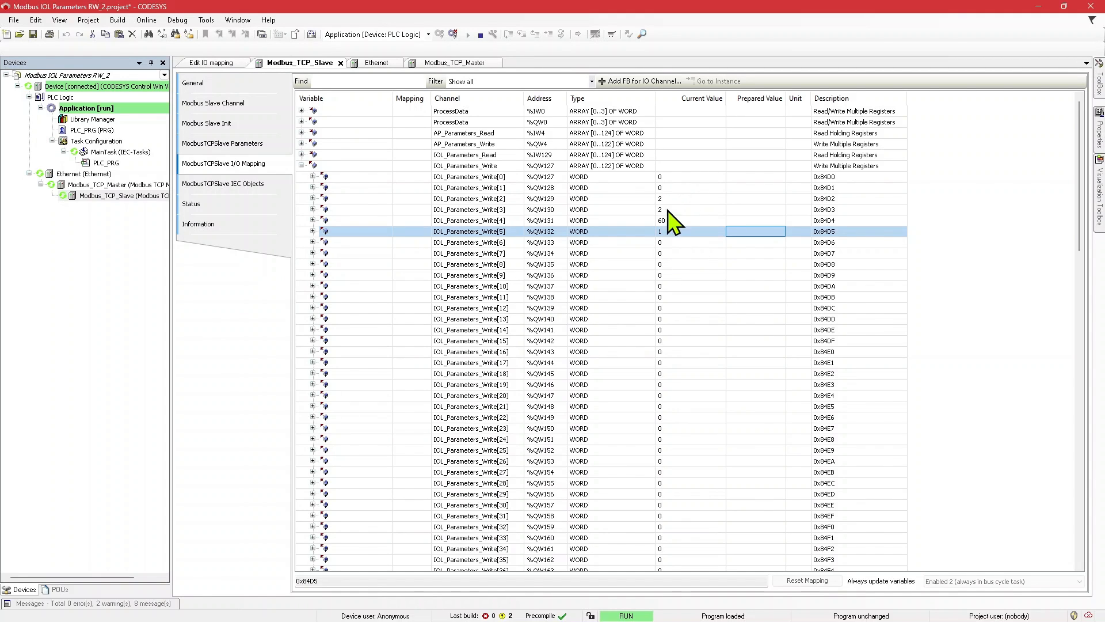
pyautogui.click(301, 154)
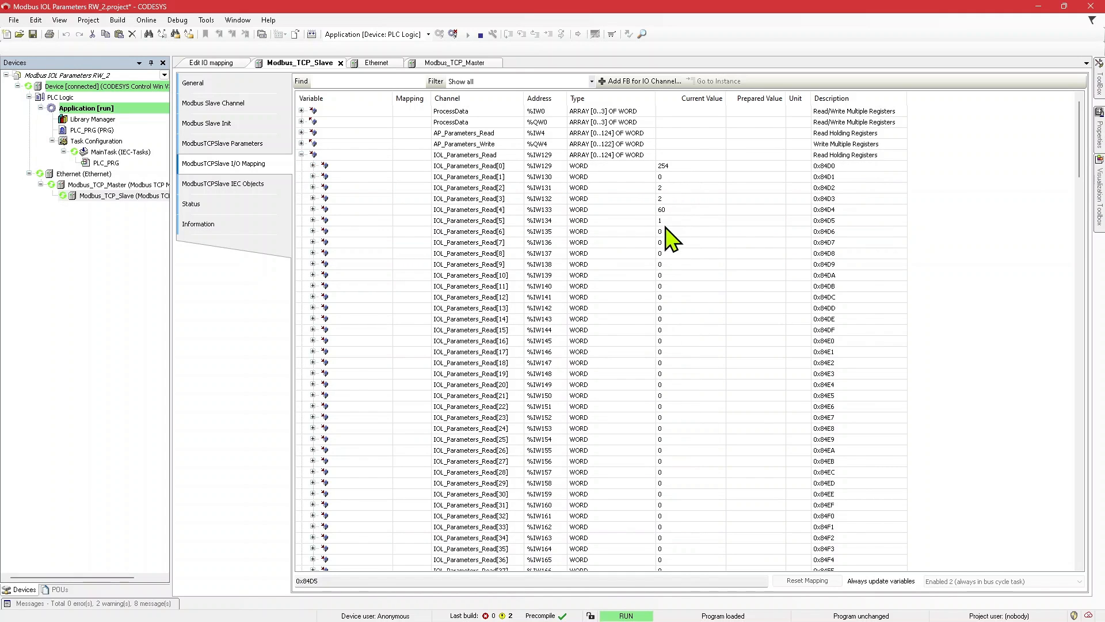
pyautogui.click(671, 167)
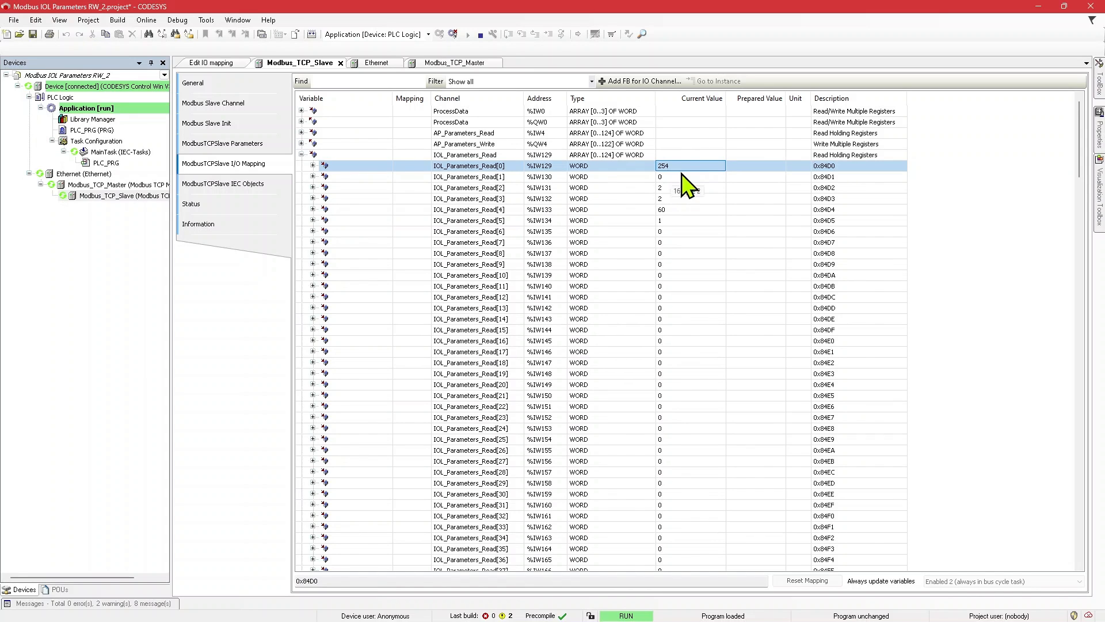
pyautogui.click(670, 178)
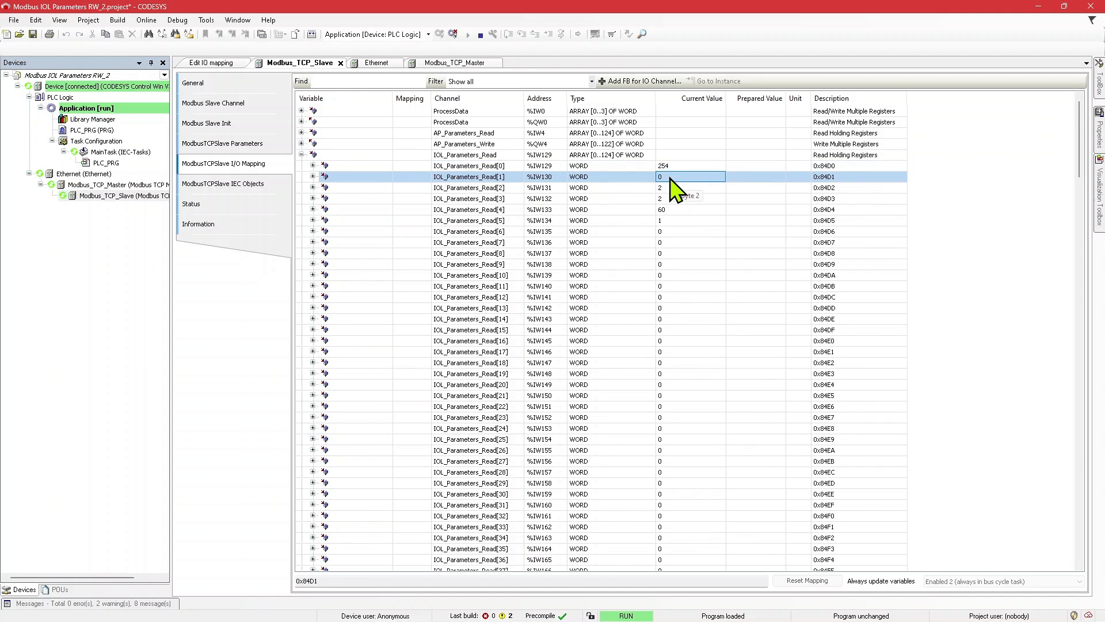
pyautogui.click(301, 155)
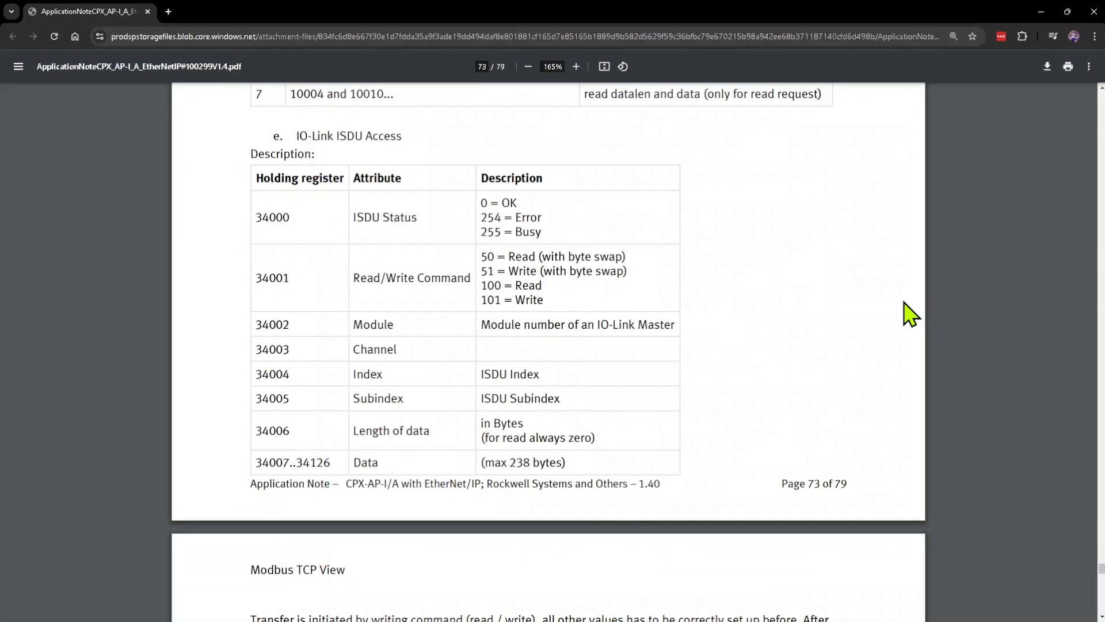
# Step: Look up the byte-swap read command in the application note, write 50 to IOL_Parameters_Write[1] in CODESYS, and check the IOL_Parameters_Read words
pyautogui.moveTo(489, 259); pyautogui.dragTo(527, 256)
pyautogui.click(580, 257)
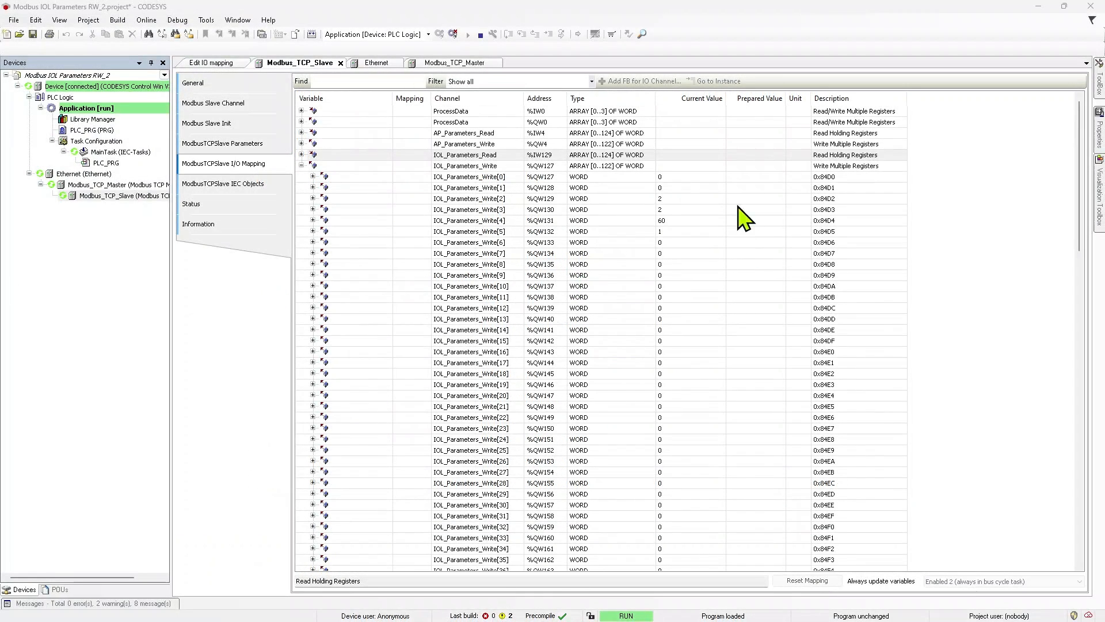
pyautogui.click(769, 188)
pyautogui.click(746, 188)
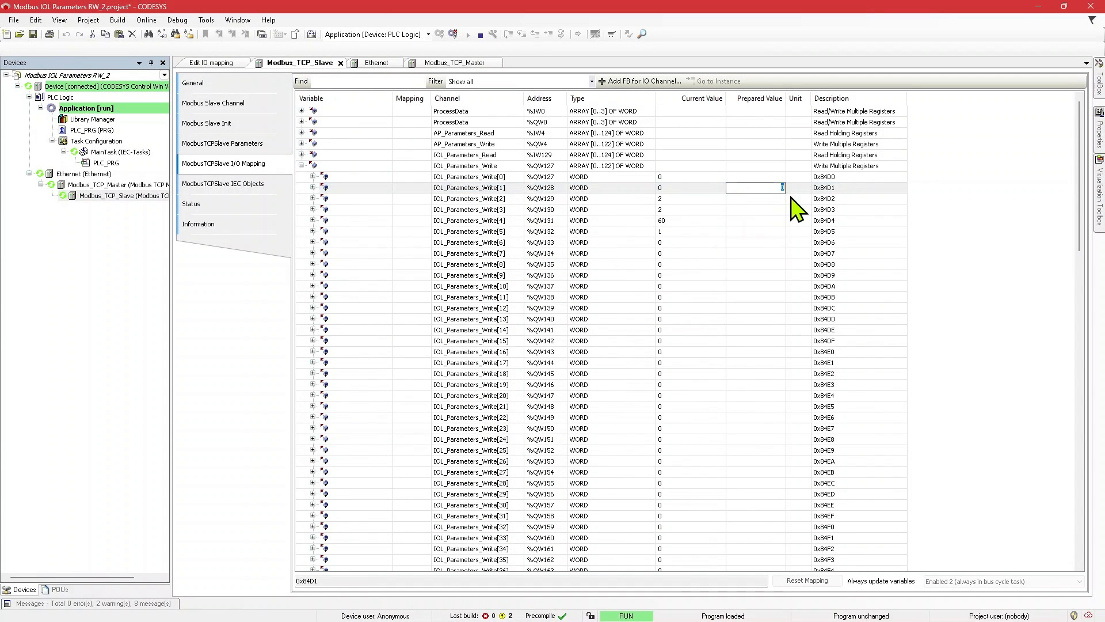
pyautogui.write('50')
pyautogui.press('Return')
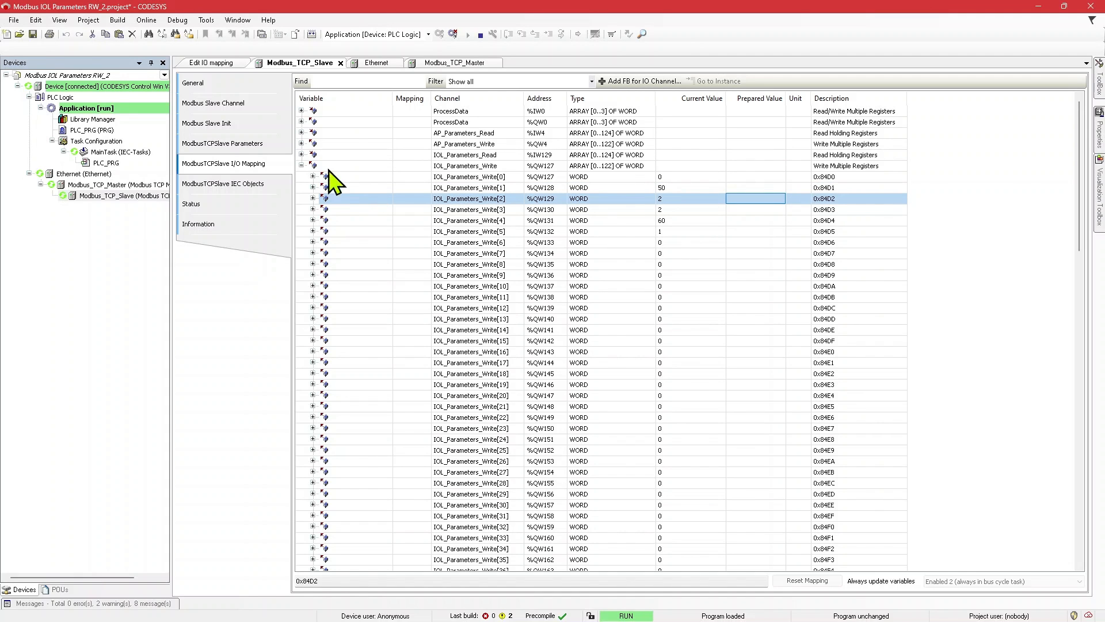
pyautogui.click(301, 154)
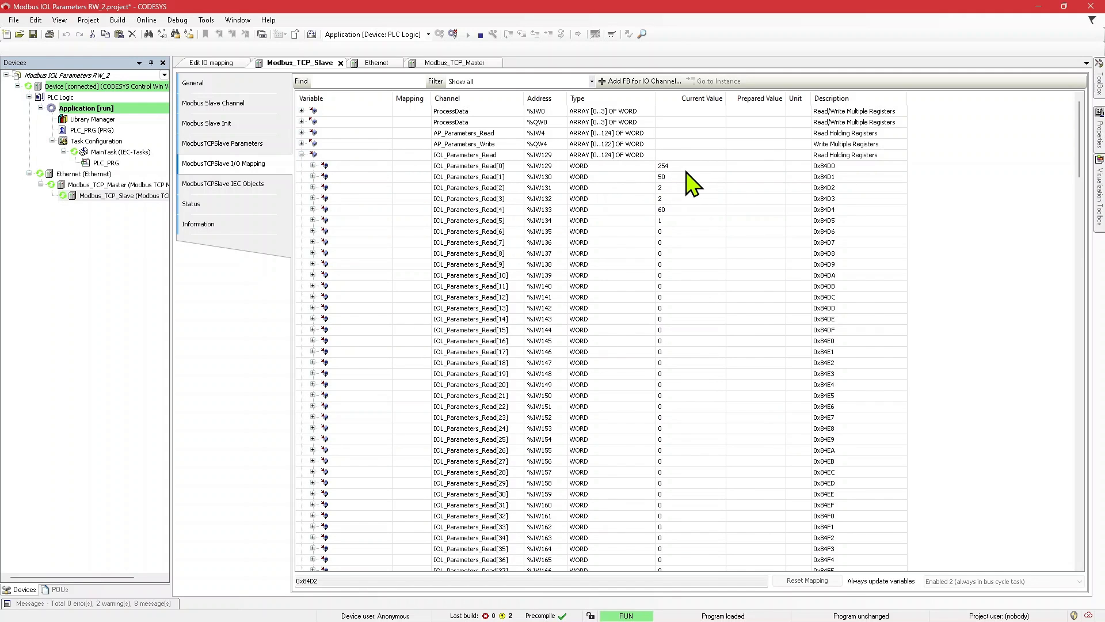
pyautogui.click(301, 155)
# Step: Reset the command word IOL_Parameters_Write[1] to 0 and set the channel word IOL_Parameters_Write[3] to 3
pyautogui.click(757, 190)
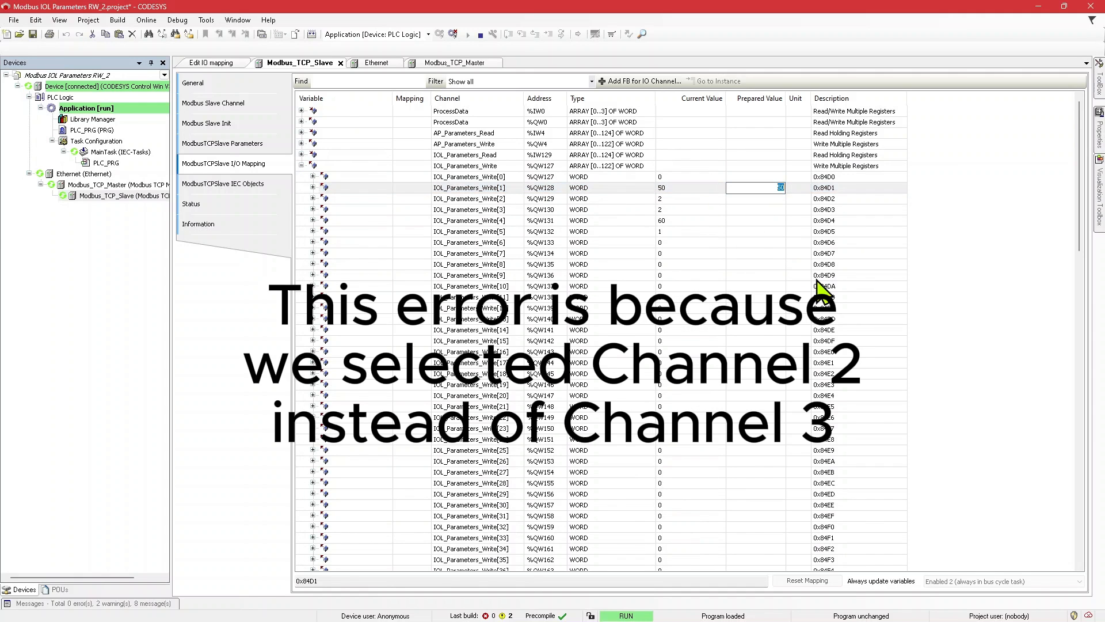
pyautogui.write('0')
pyautogui.press('Return')
pyautogui.press('Down')
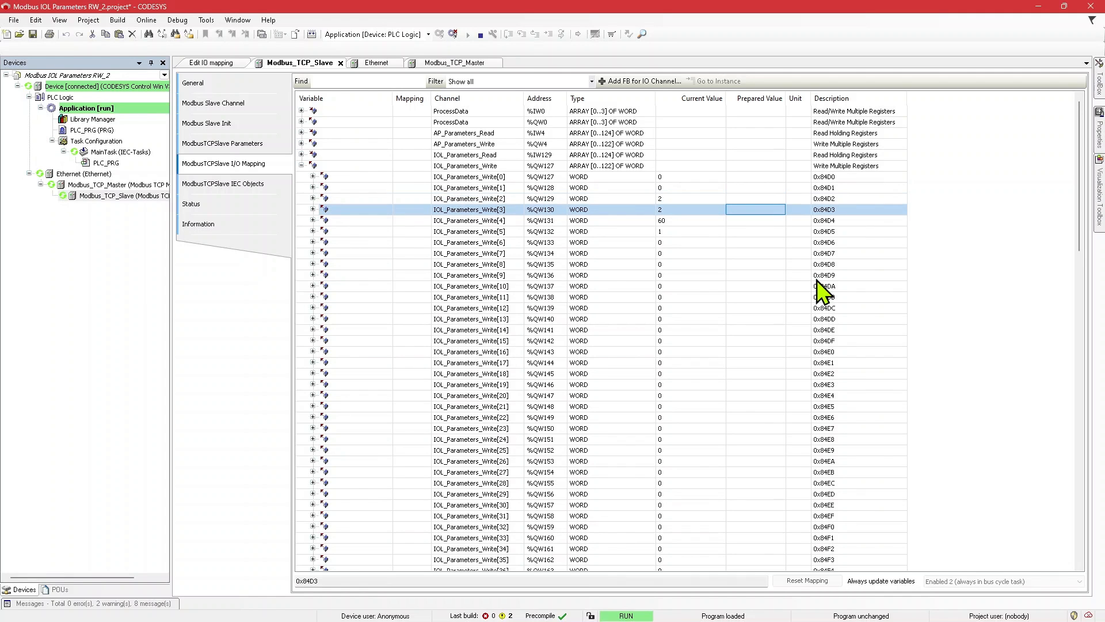
pyautogui.write('3')
pyautogui.press('Return')
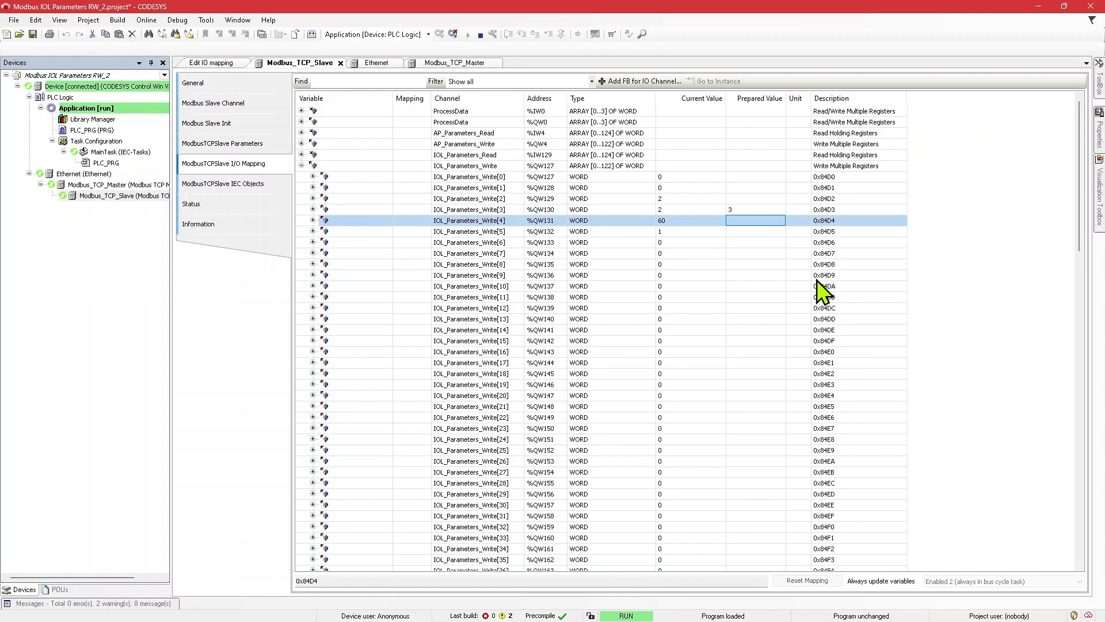
# Step: Write the read command 50 to IOL_Parameters_Write[1] and check the response in the IOL_Parameters_Read words
pyautogui.click(734, 187)
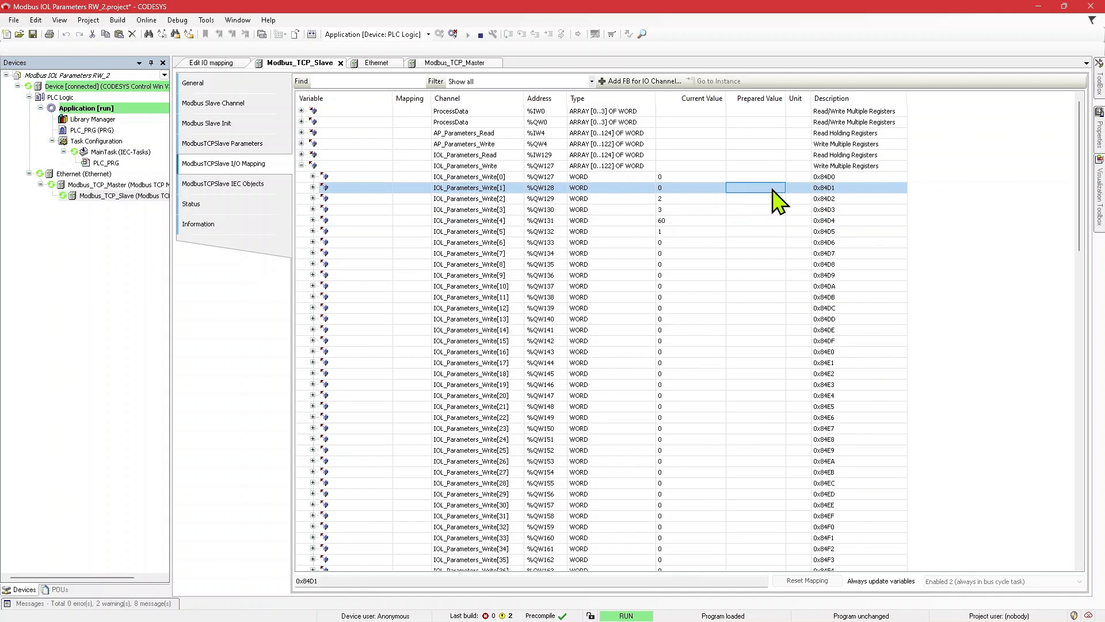
pyautogui.write('50')
pyautogui.press('Return')
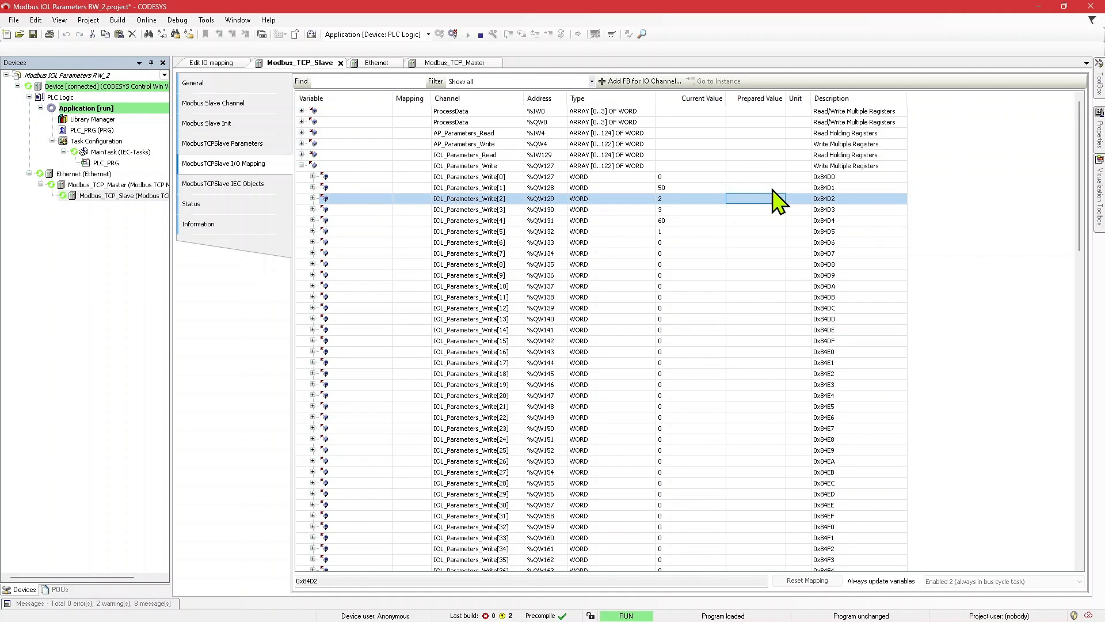
pyautogui.click(302, 154)
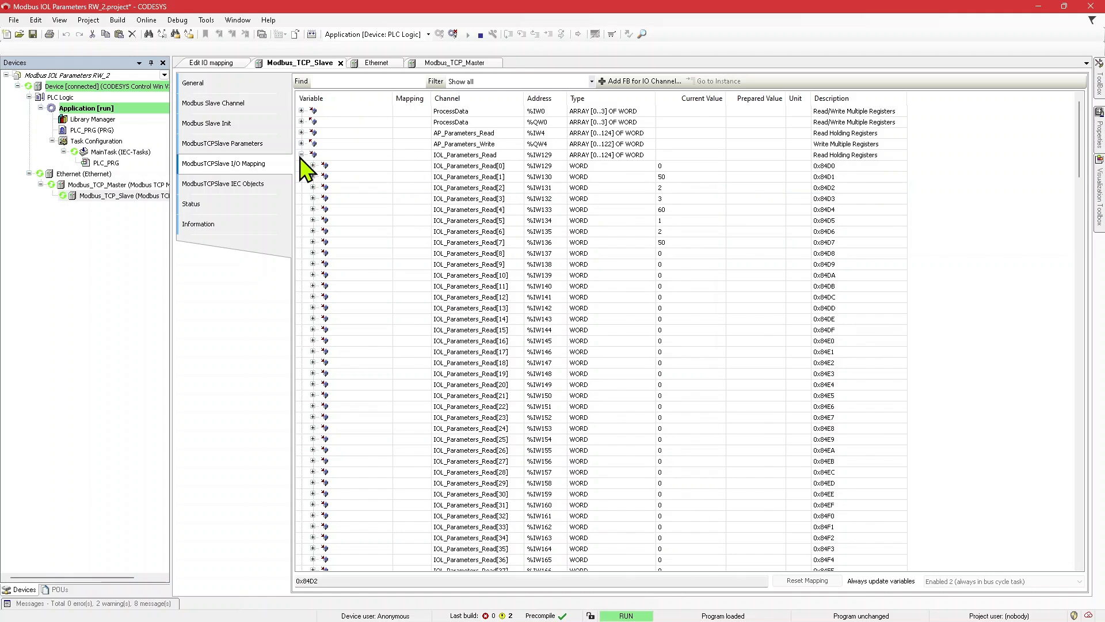
pyautogui.click(301, 154)
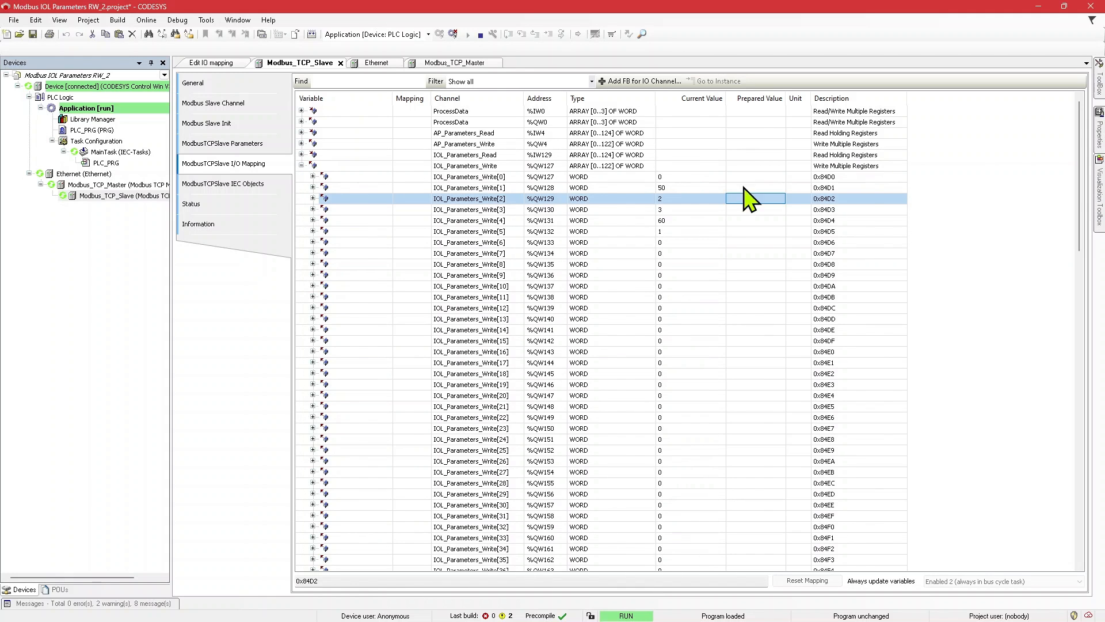
# Step: Compare the channel and command words in IOL_Parameters_Write with registers 34003 and 34001 in the application note
pyautogui.click(728, 211)
pyautogui.hotkey('alt', 'Tab')
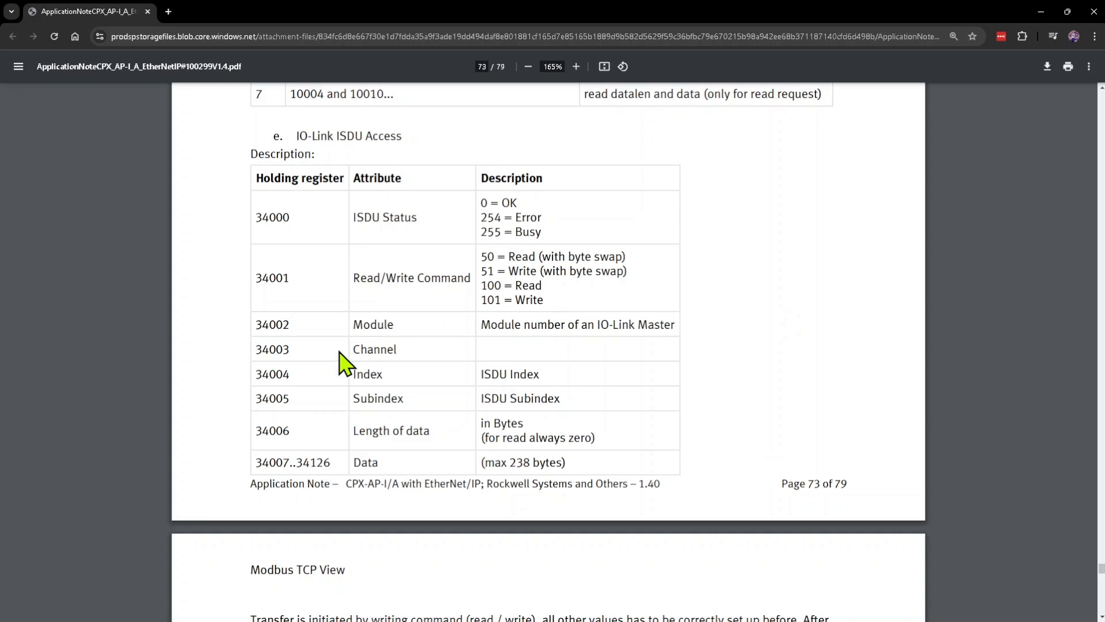
pyautogui.moveTo(255, 348); pyautogui.dragTo(403, 354)
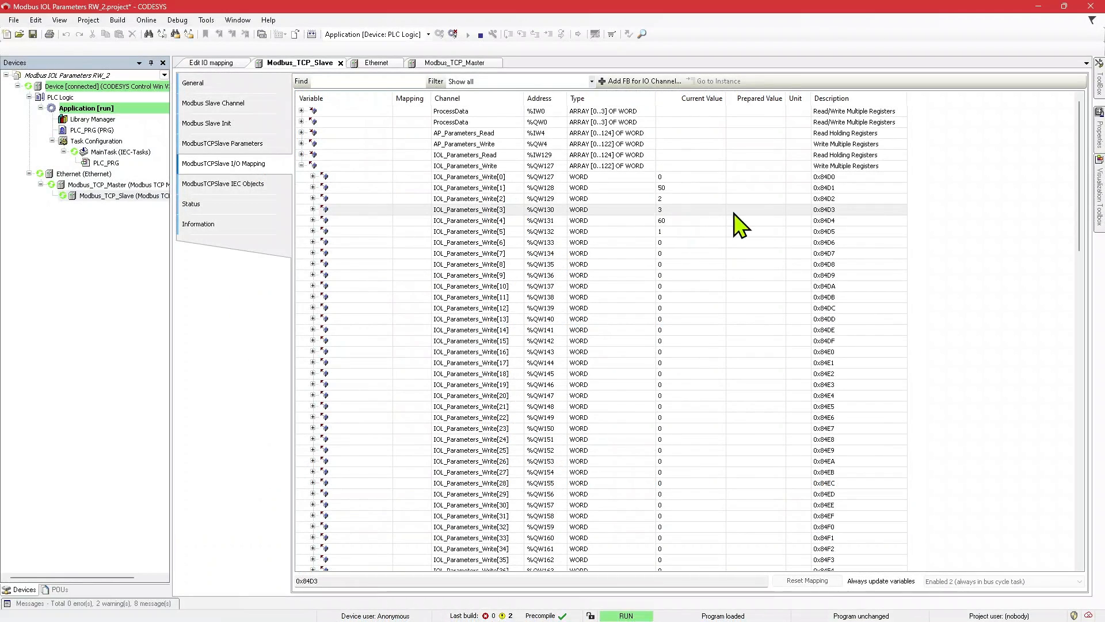
pyautogui.click(764, 211)
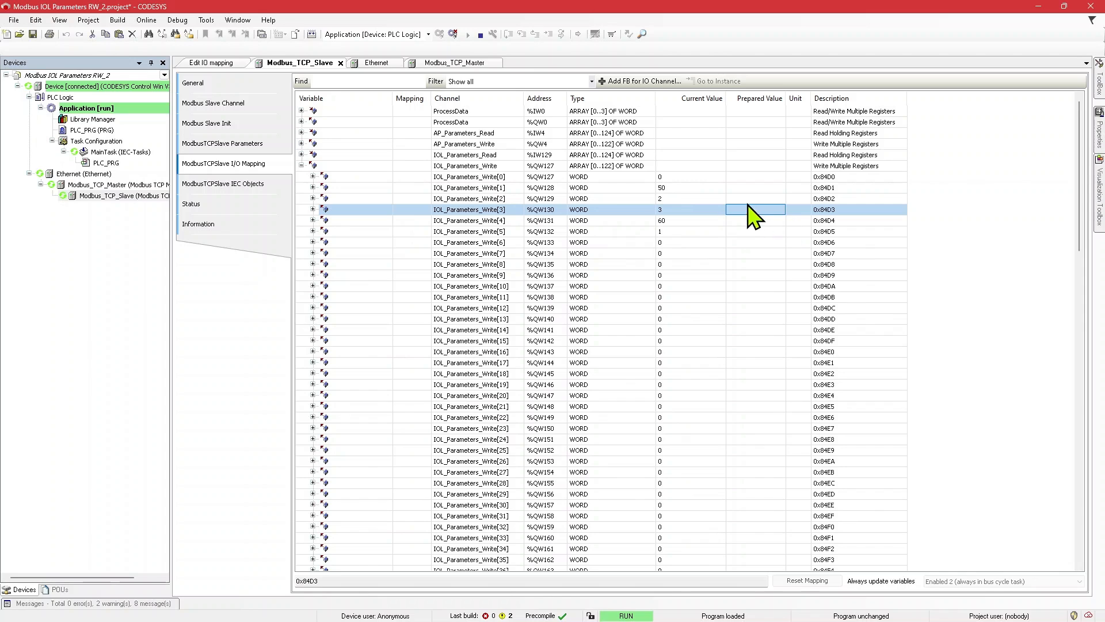
pyautogui.click(662, 188)
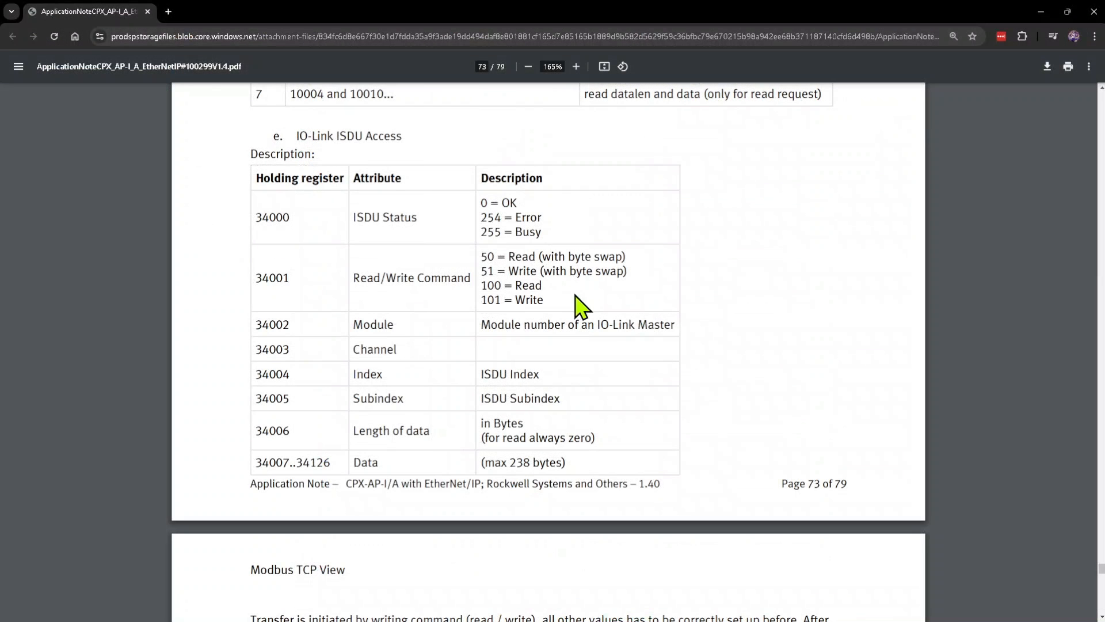
pyautogui.moveTo(482, 257); pyautogui.dragTo(525, 257)
pyautogui.click(714, 318)
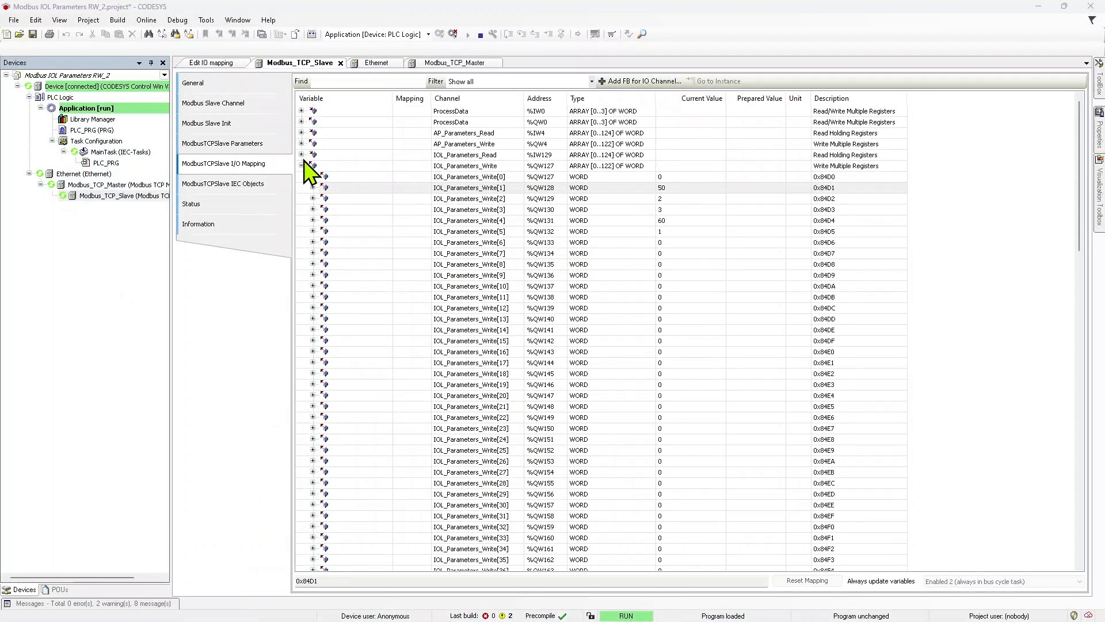
# Step: Check the status word IOL_Parameters_Read[0] in CODESYS against the ISDU status codes in the application note
pyautogui.click(303, 160)
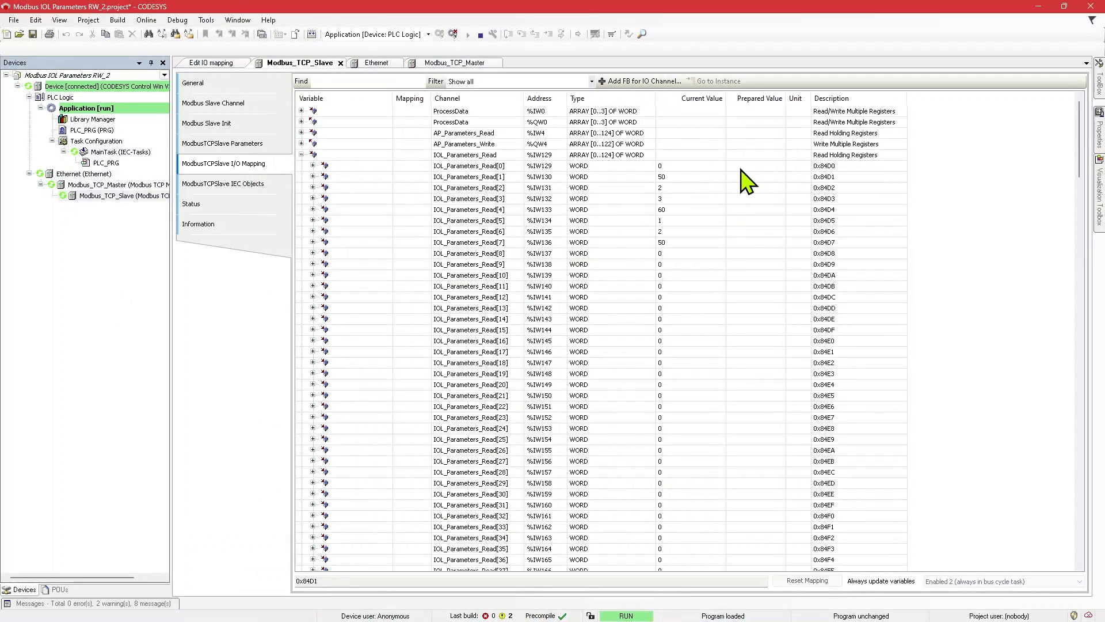
pyautogui.click(746, 167)
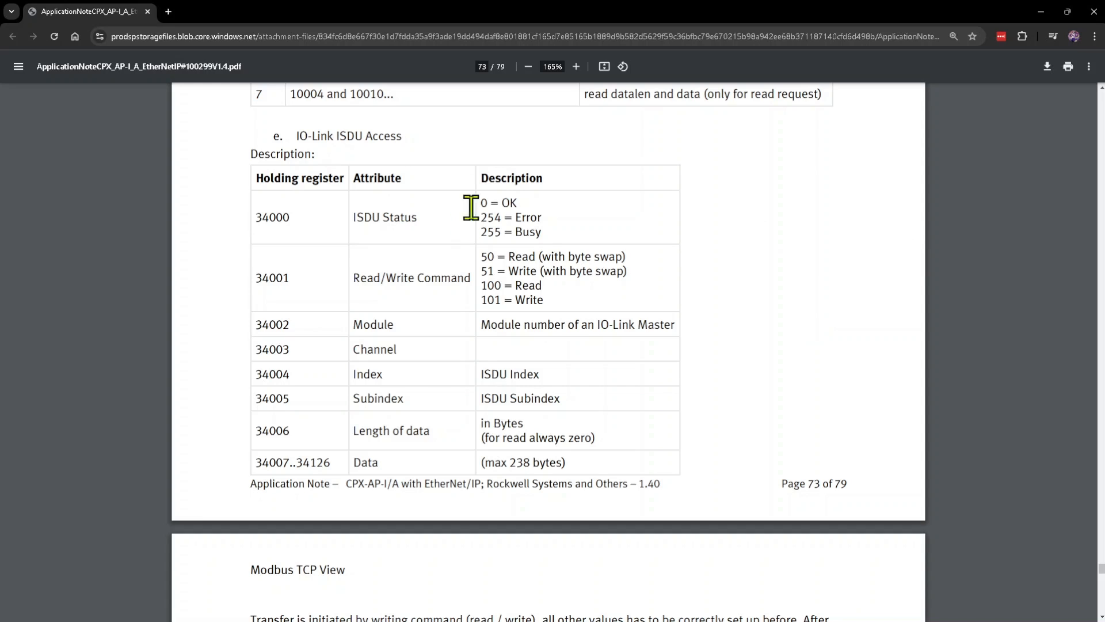
pyautogui.moveTo(524, 203); pyautogui.dragTo(481, 202)
pyautogui.moveTo(544, 217); pyautogui.dragTo(481, 204)
pyautogui.click(599, 213)
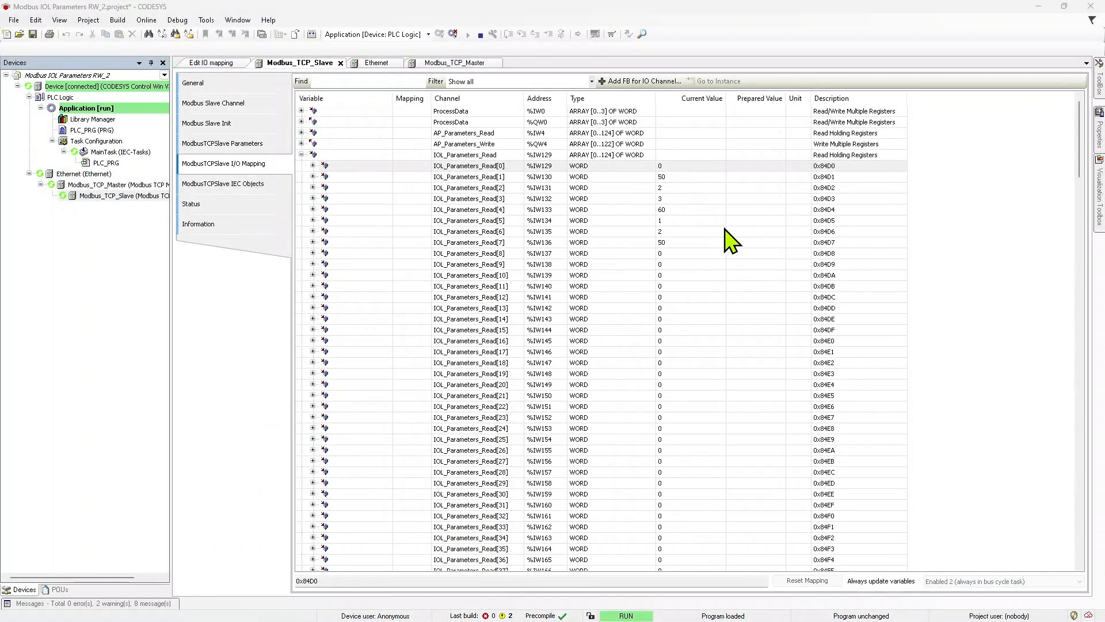
# Step: Compare IOL_Parameters_Read[7] in CODESYS with the application note's data register, and view the ProcessData input words
pyautogui.click(842, 243)
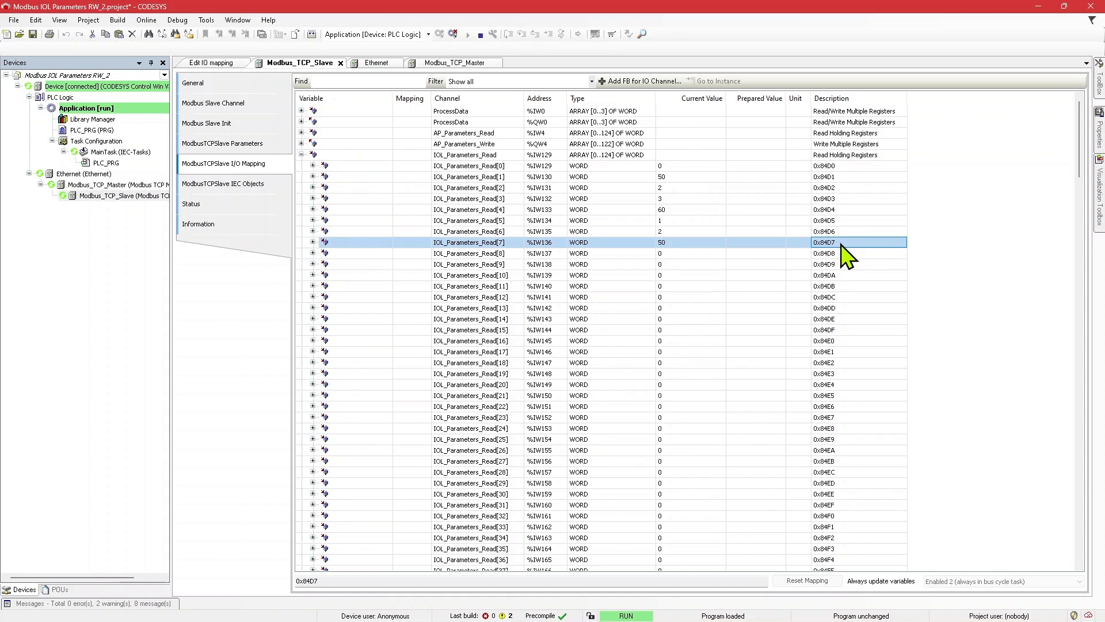
pyautogui.hotkey('alt', 'Tab')
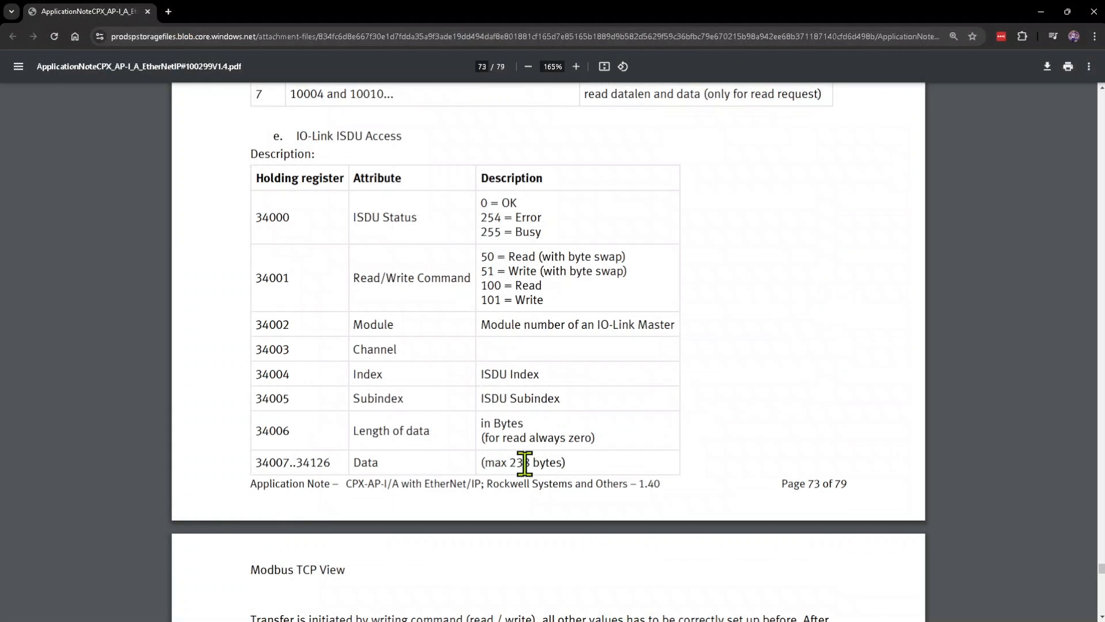
pyautogui.doubleClick(364, 462)
pyautogui.click(830, 369)
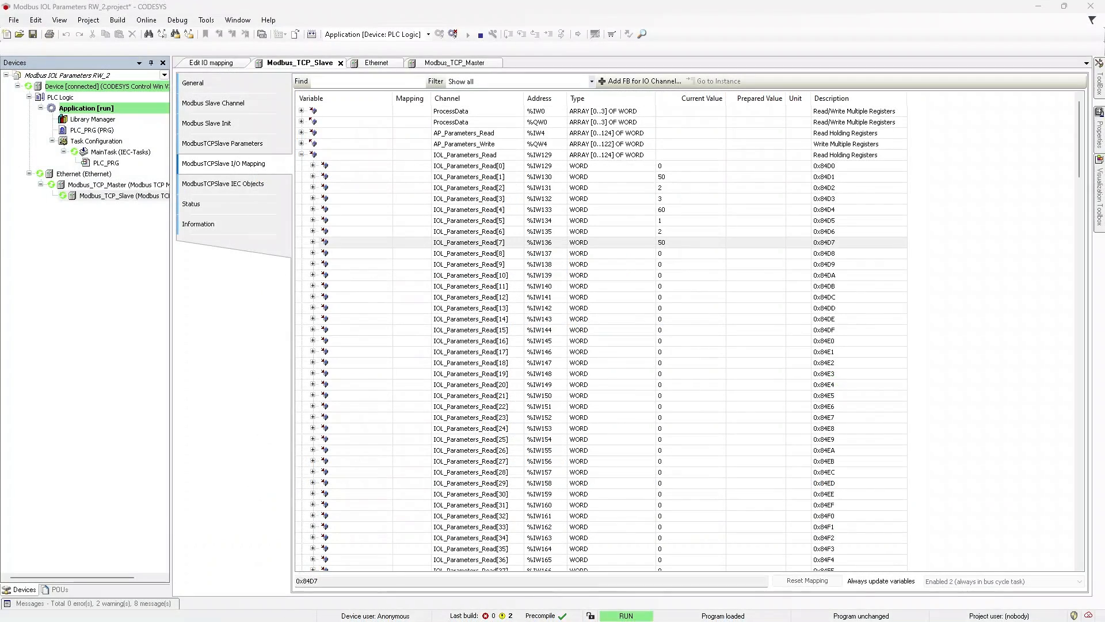
pyautogui.click(843, 242)
pyautogui.click(677, 245)
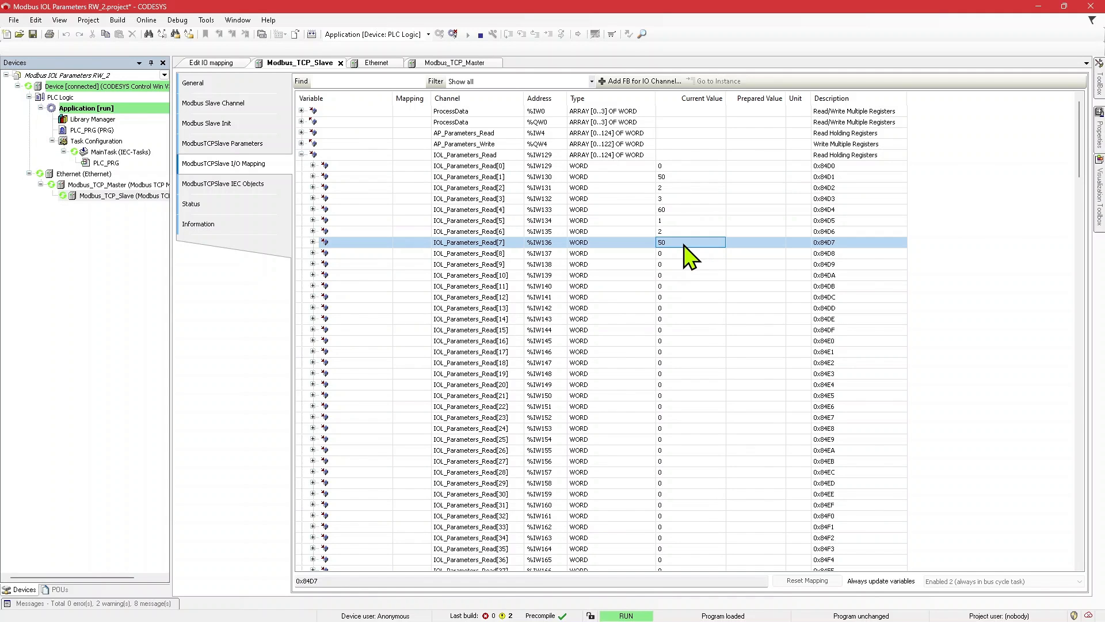
pyautogui.click(301, 111)
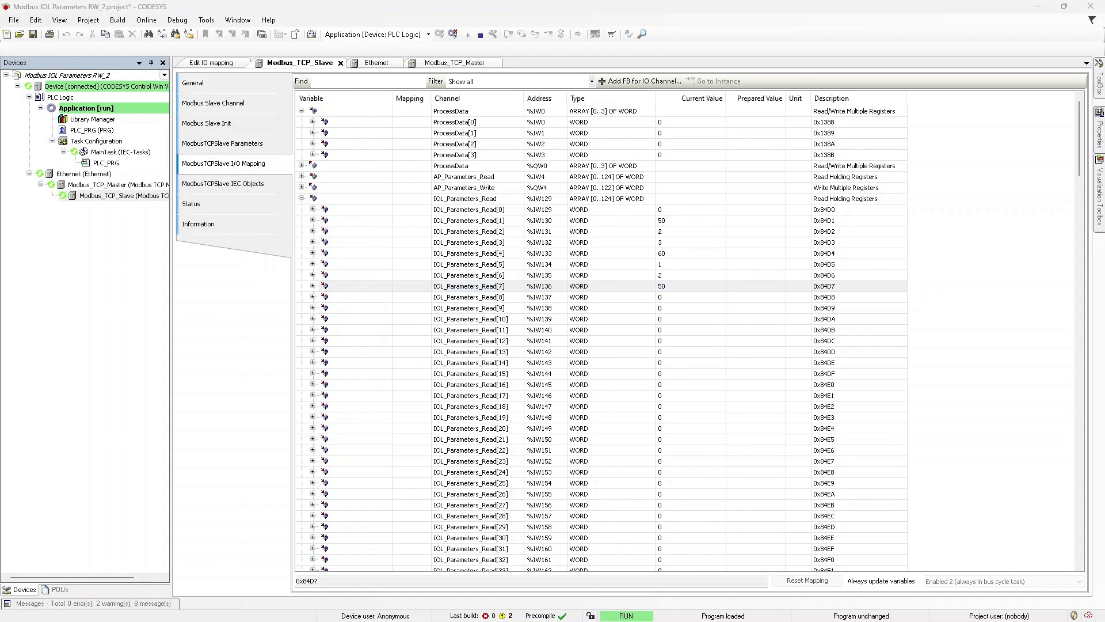
pyautogui.click(302, 110)
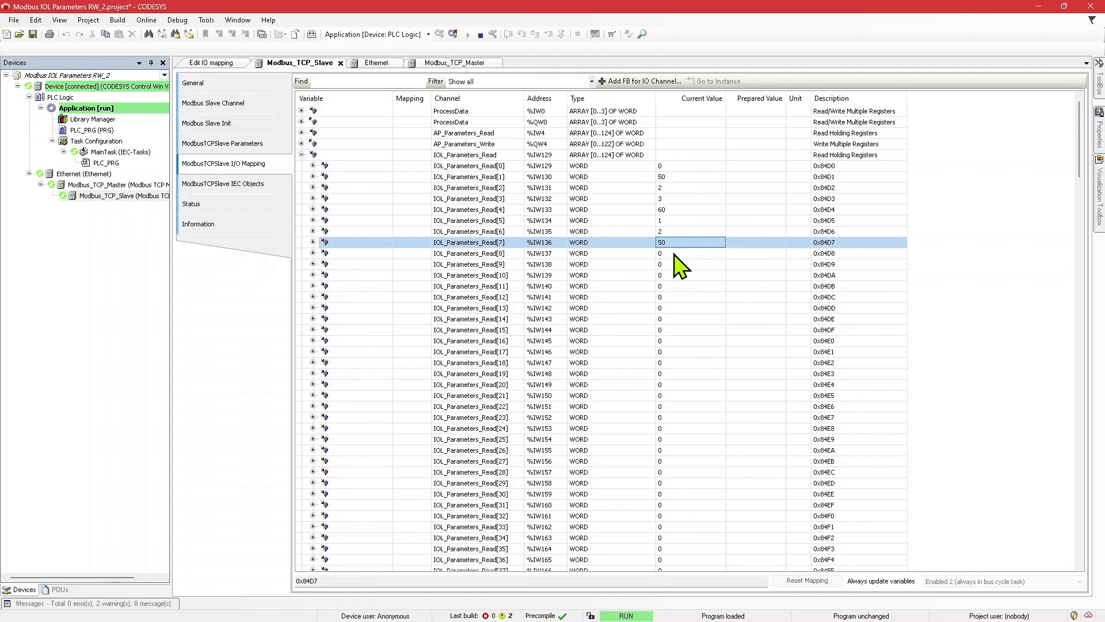
# Step: Set the prepared value of the command word IOL_Parameters_Write[1] to 0 and view the IOL_Parameters_Read words
pyautogui.click(301, 154)
pyautogui.click(301, 166)
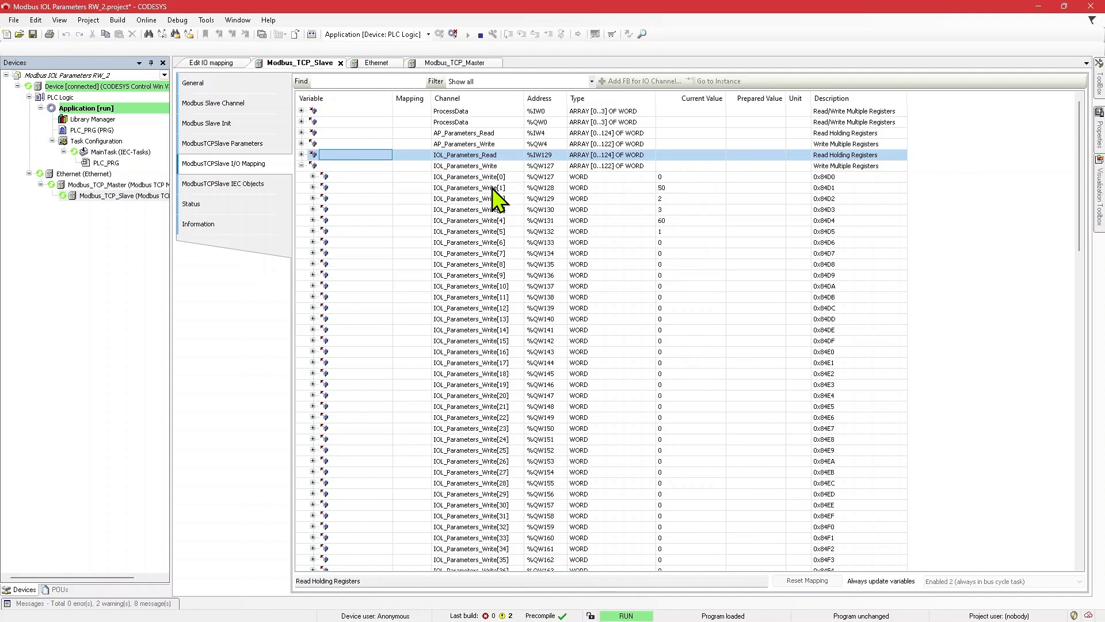
pyautogui.click(746, 189)
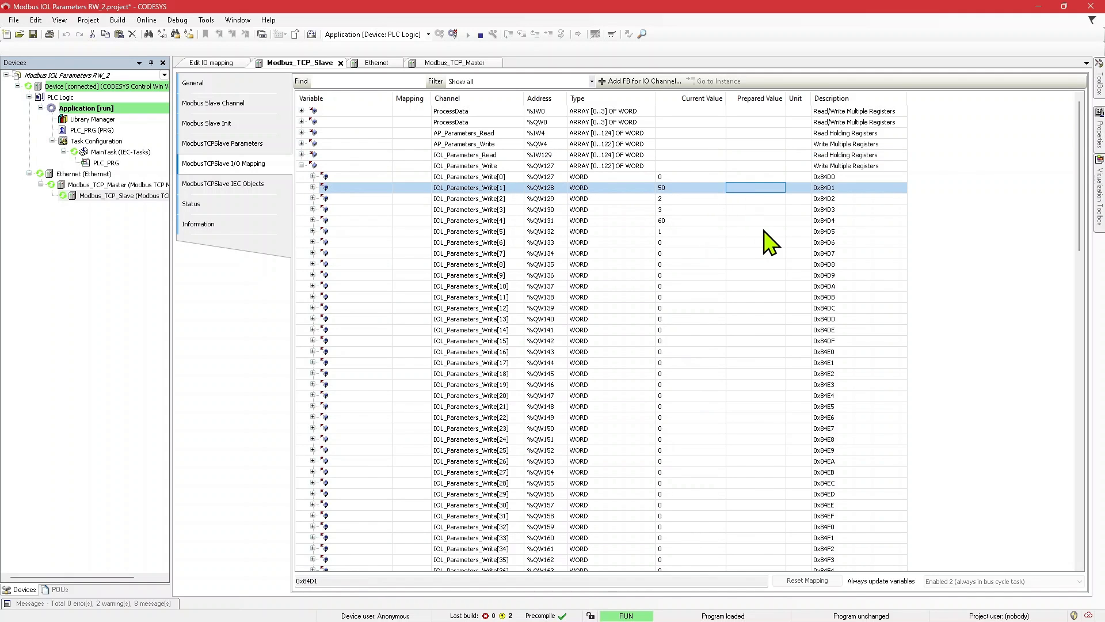
pyautogui.write('0')
pyautogui.press('Return')
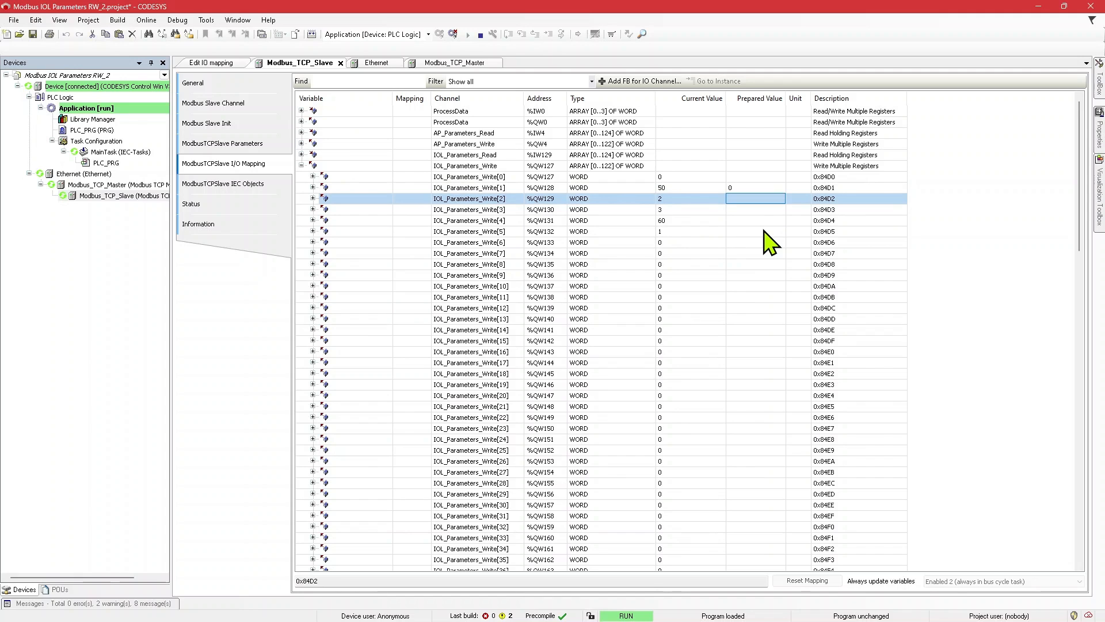
pyautogui.click(301, 155)
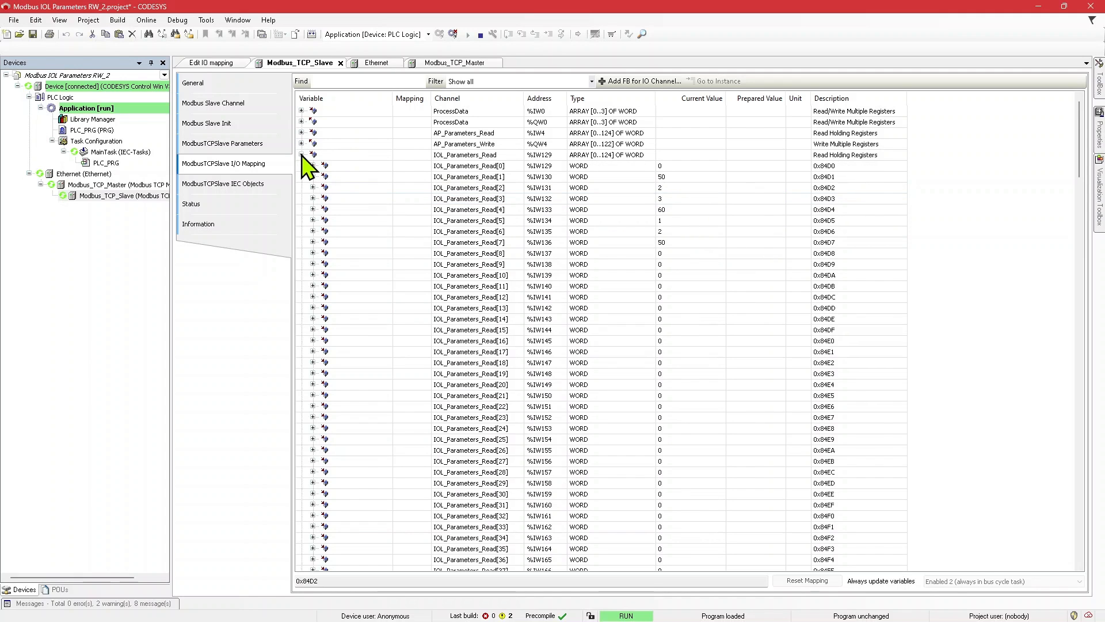
# Step: Check the status word IOL_Parameters_Read[0], and look up the write command with byte swap for register 34001 in the application note
pyautogui.click(738, 168)
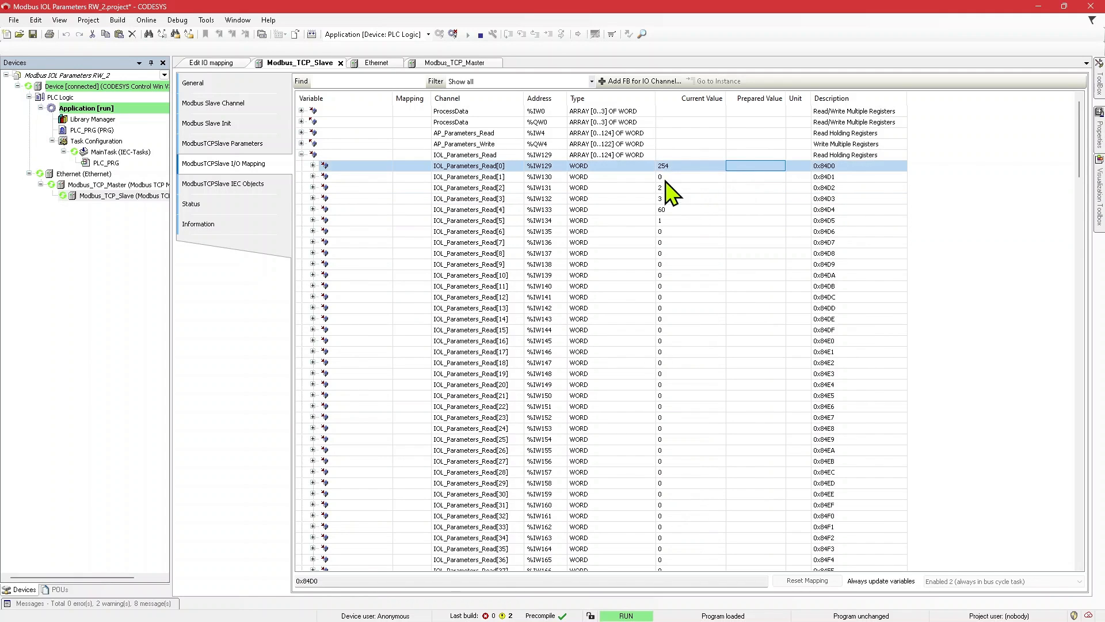
pyautogui.click(302, 155)
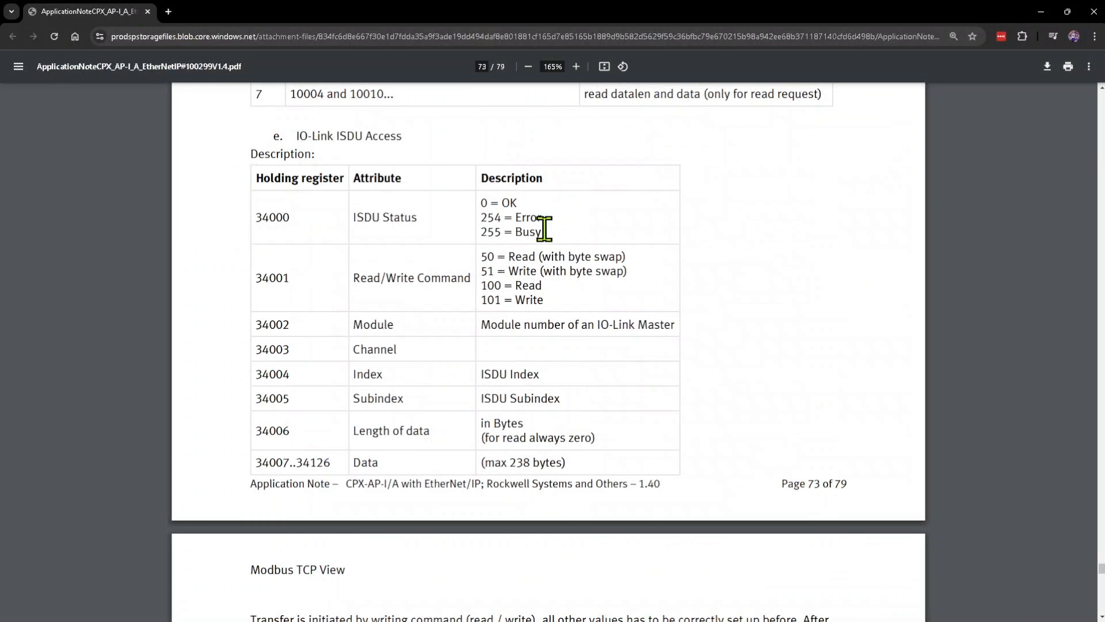
pyautogui.moveTo(626, 271); pyautogui.dragTo(490, 271)
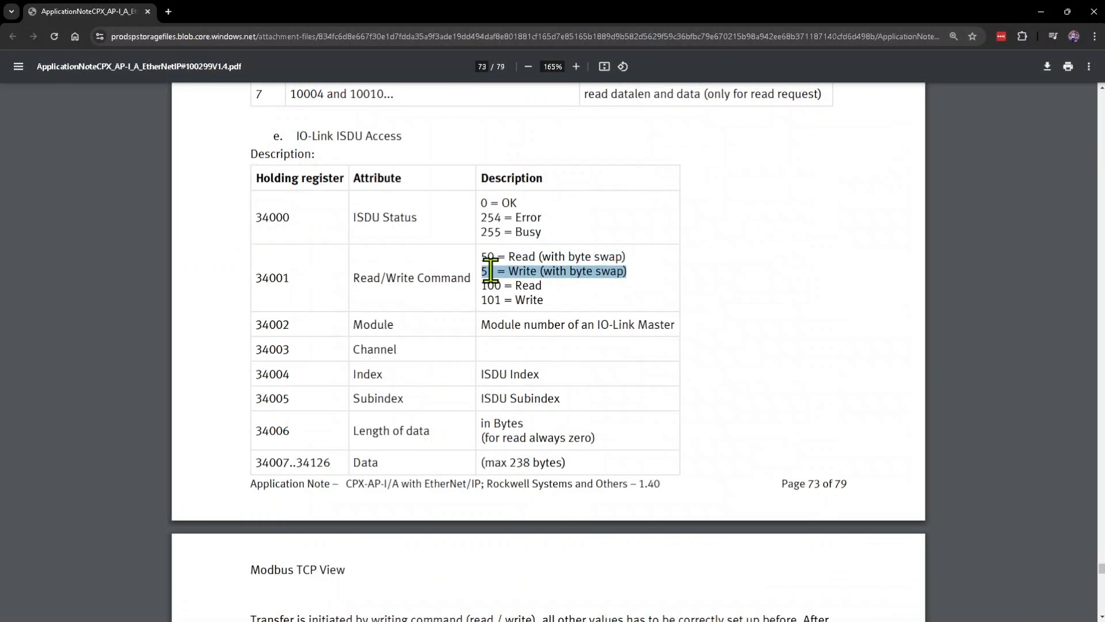
pyautogui.click(593, 275)
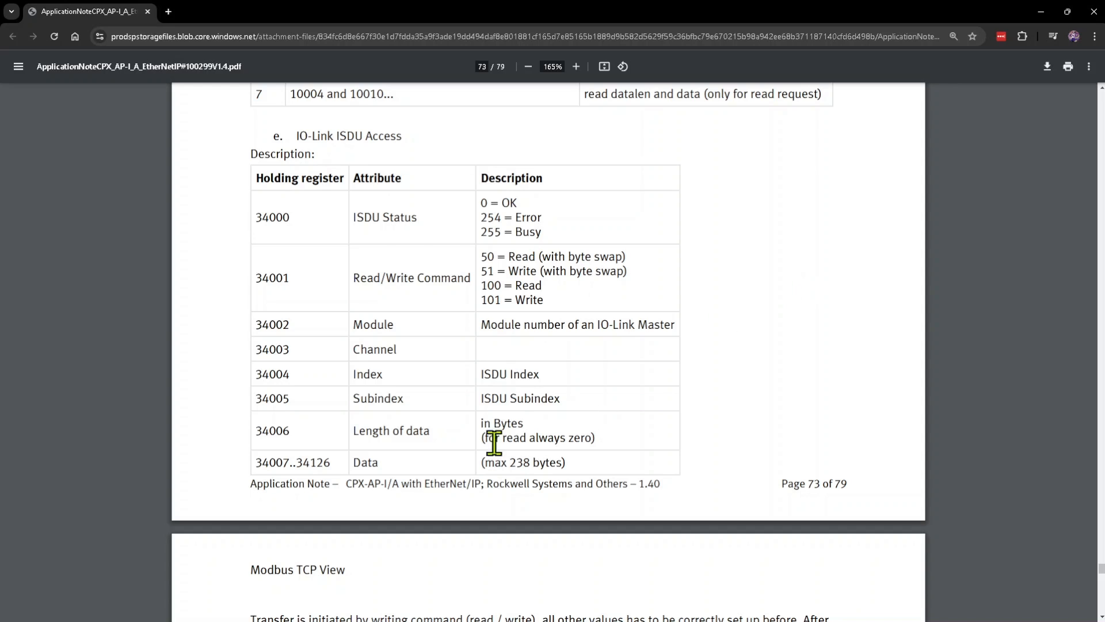
# Step: Examine the length of data entry for holding register 34006 in the application note's ISDU table
pyautogui.moveTo(523, 424); pyautogui.dragTo(365, 431)
pyautogui.click(539, 422)
pyautogui.moveTo(264, 430); pyautogui.dragTo(674, 429)
pyautogui.click(718, 414)
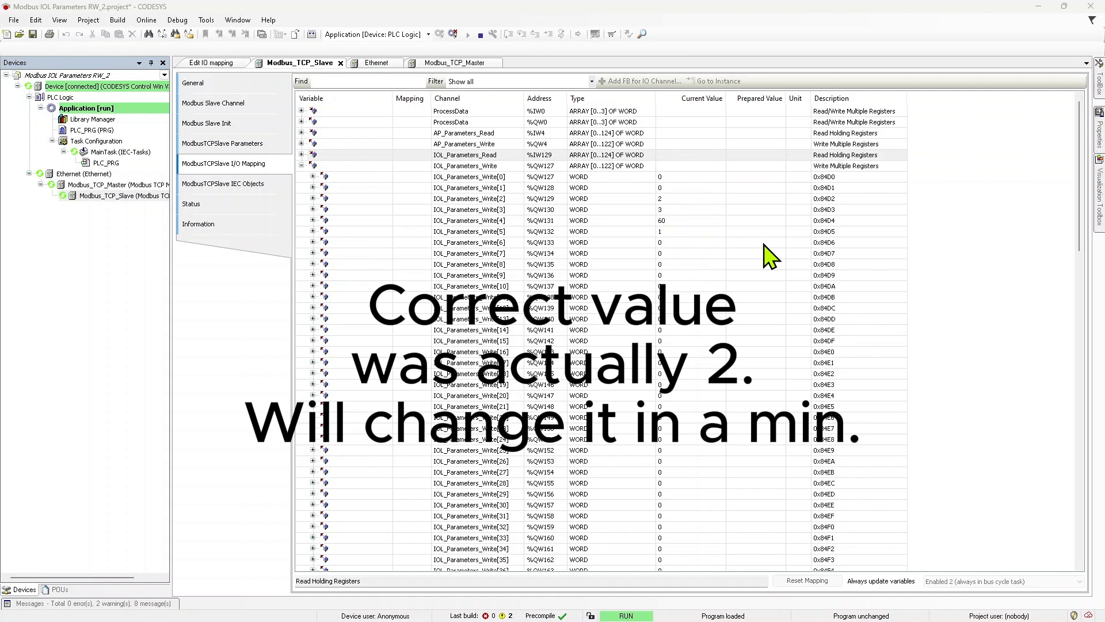
# Step: Set the data length word IOL_Parameters_Write[6] in CODESYS to 1
pyautogui.click(743, 245)
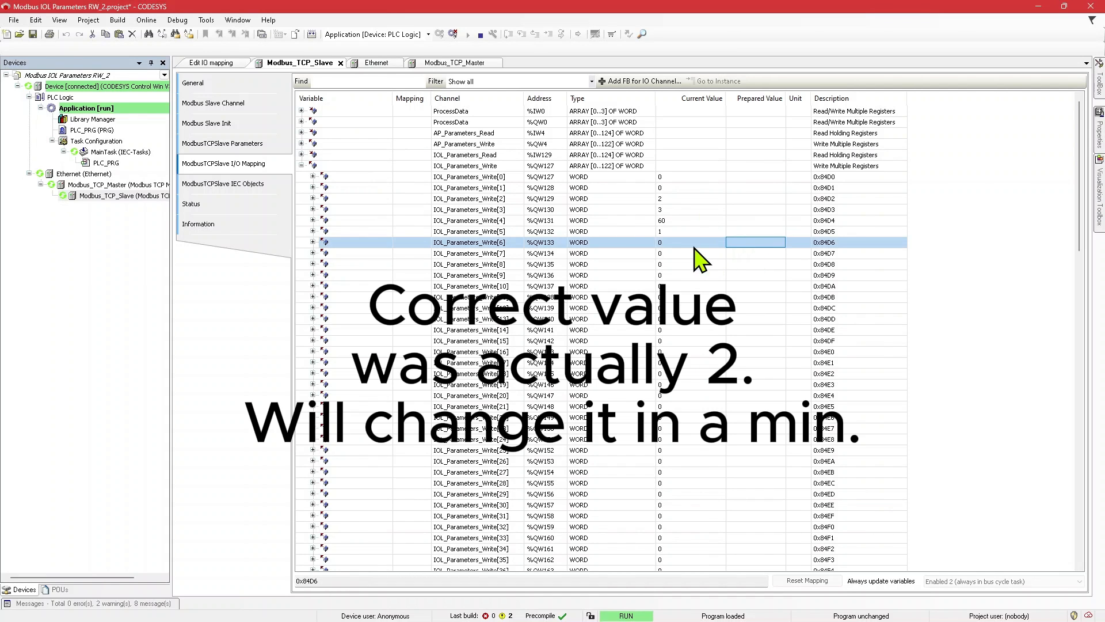
pyautogui.write('1')
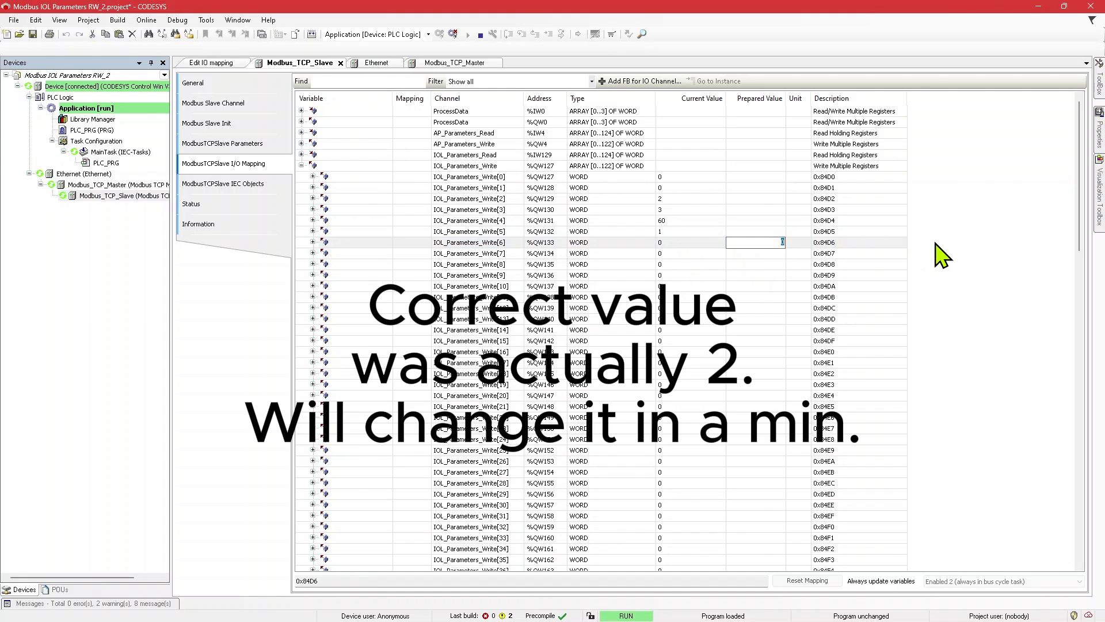
pyautogui.press('Return')
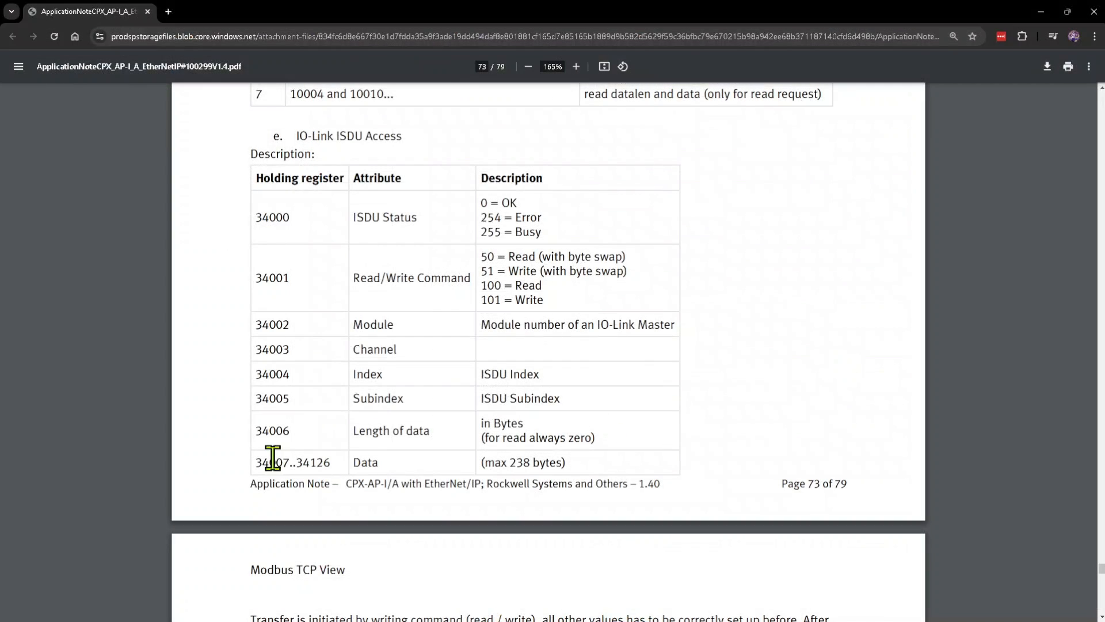
# Step: Check the data registers 34007..34126 in the application note, and set the data word IOL_Parameters_Write[7] in CODESYS to 1000
pyautogui.moveTo(255, 463); pyautogui.dragTo(291, 462)
pyautogui.moveTo(628, 469); pyautogui.dragTo(558, 464)
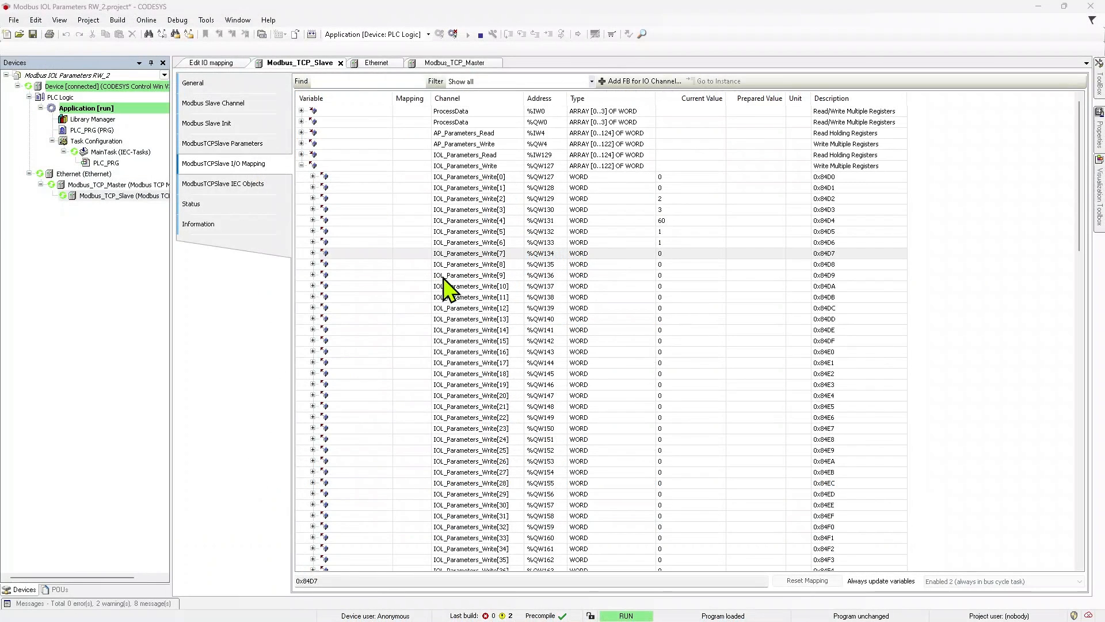
pyautogui.click(751, 243)
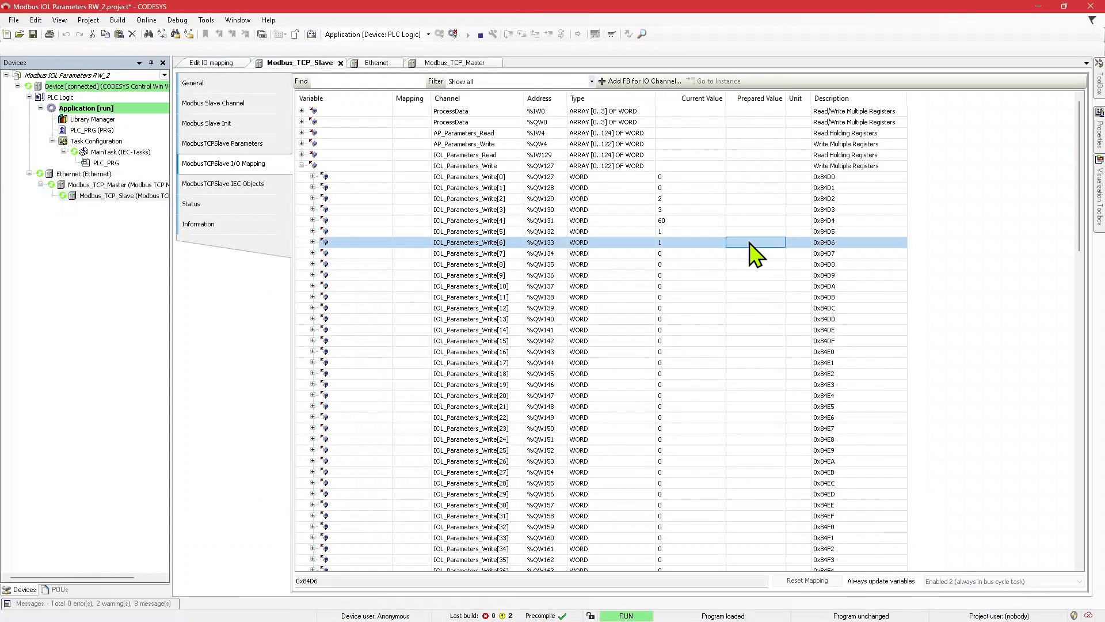
pyautogui.click(737, 254)
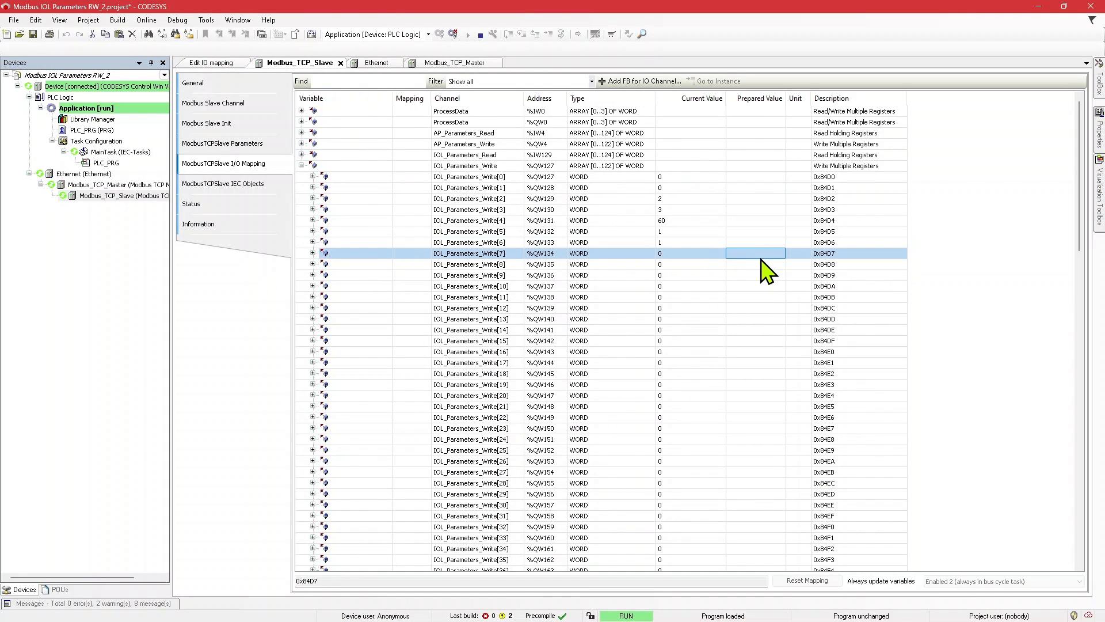
pyautogui.click(761, 257)
pyautogui.write('1000')
pyautogui.press('Return')
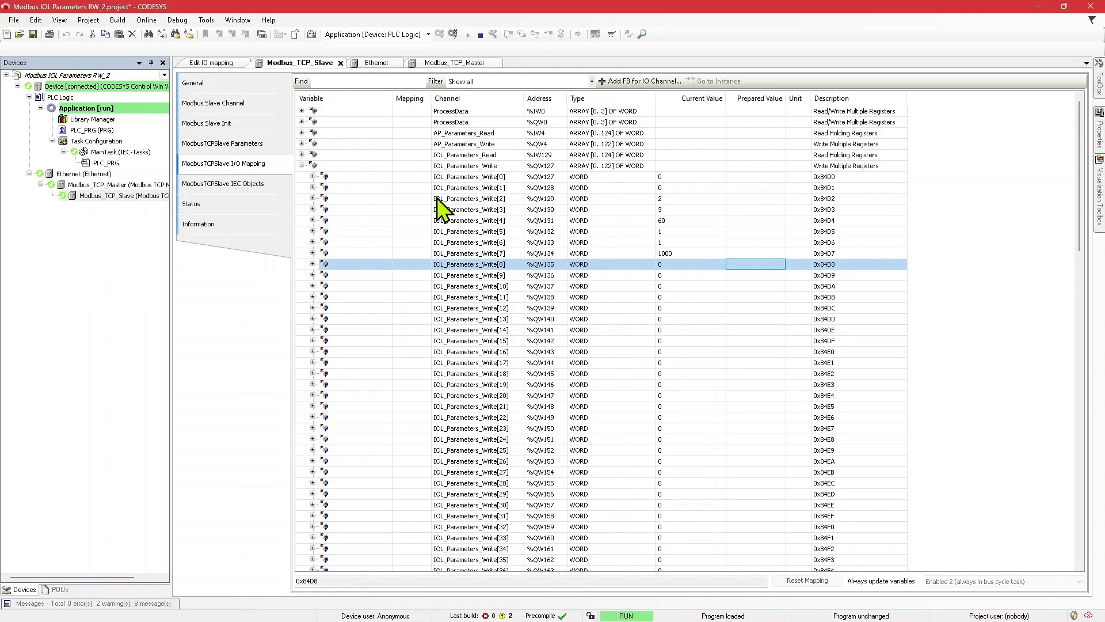
# Step: Check the status in IOL_Parameters_Read[0], and review the length and data words IOL_Parameters_Write[6] and [7]
pyautogui.click(301, 155)
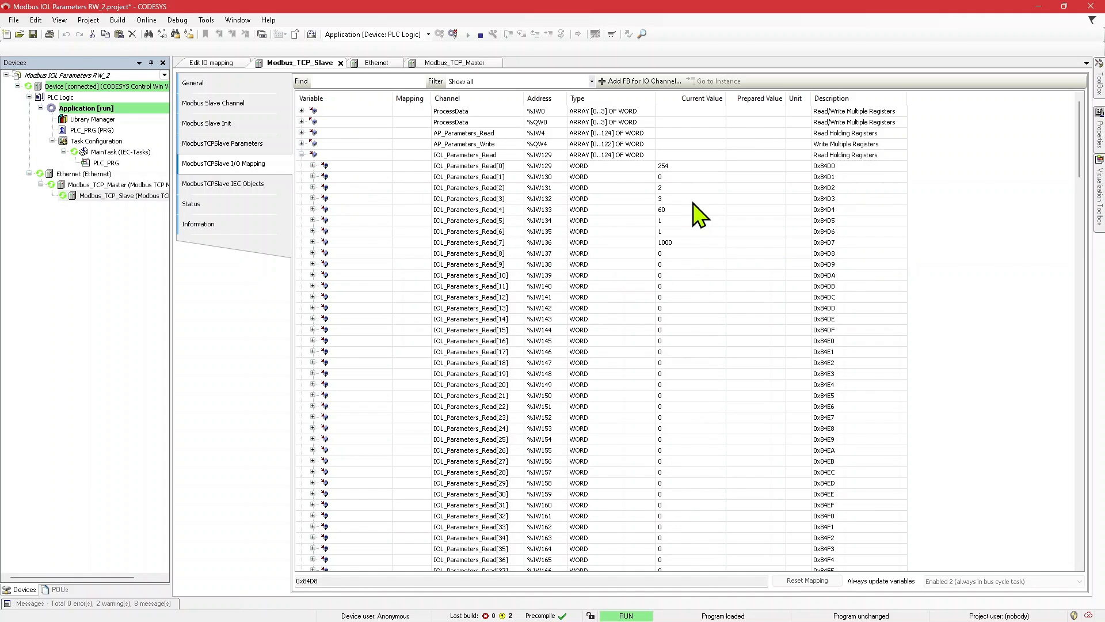
pyautogui.click(671, 167)
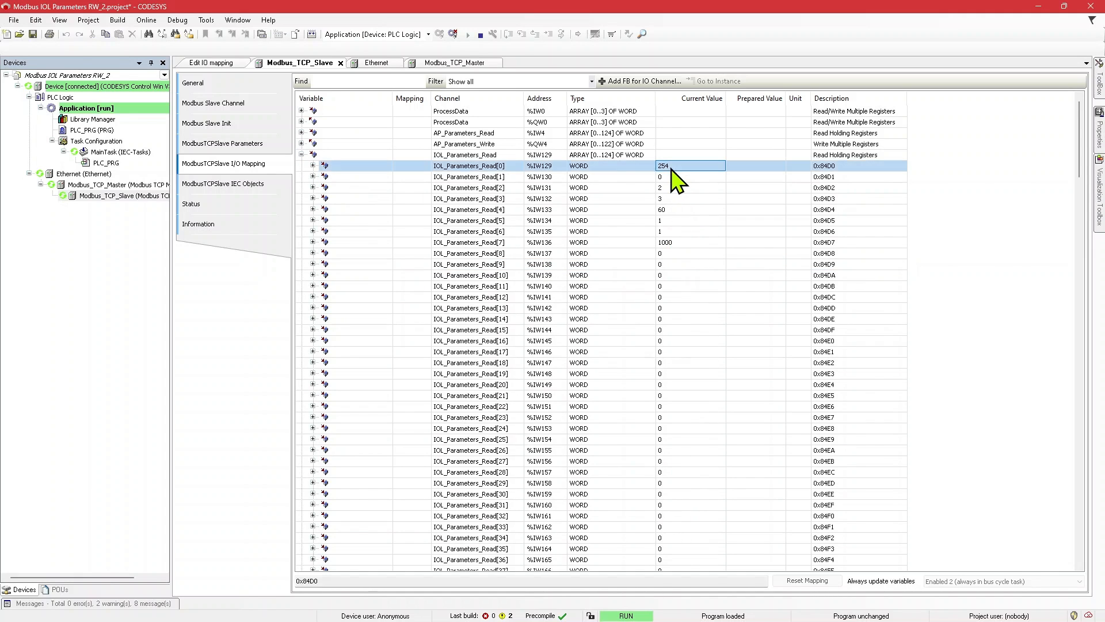
pyautogui.click(301, 155)
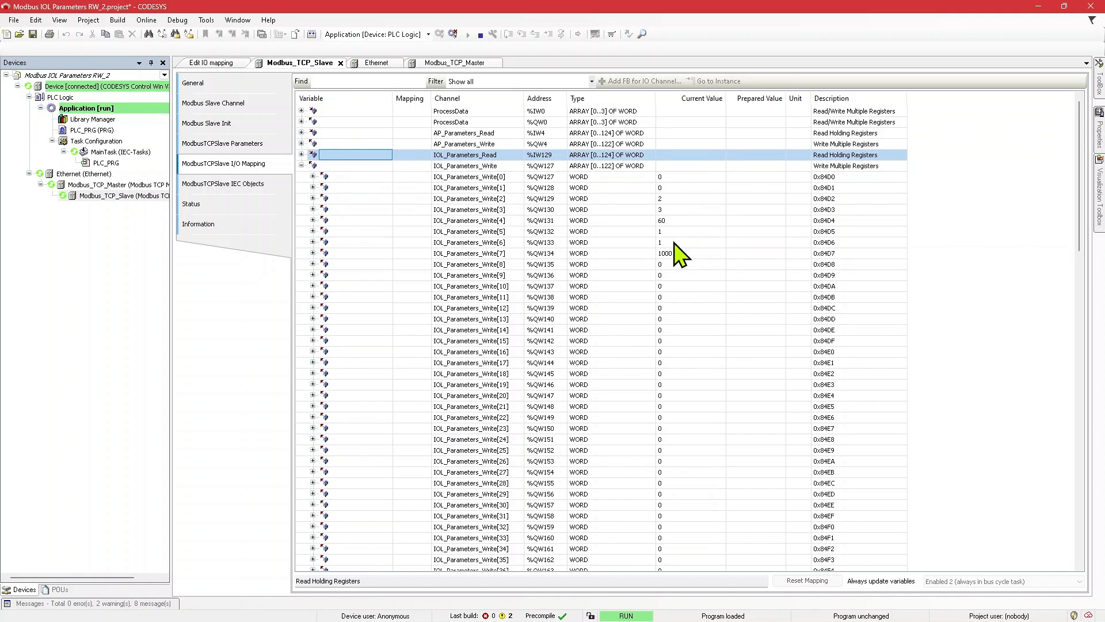
pyautogui.click(670, 255)
pyautogui.click(673, 244)
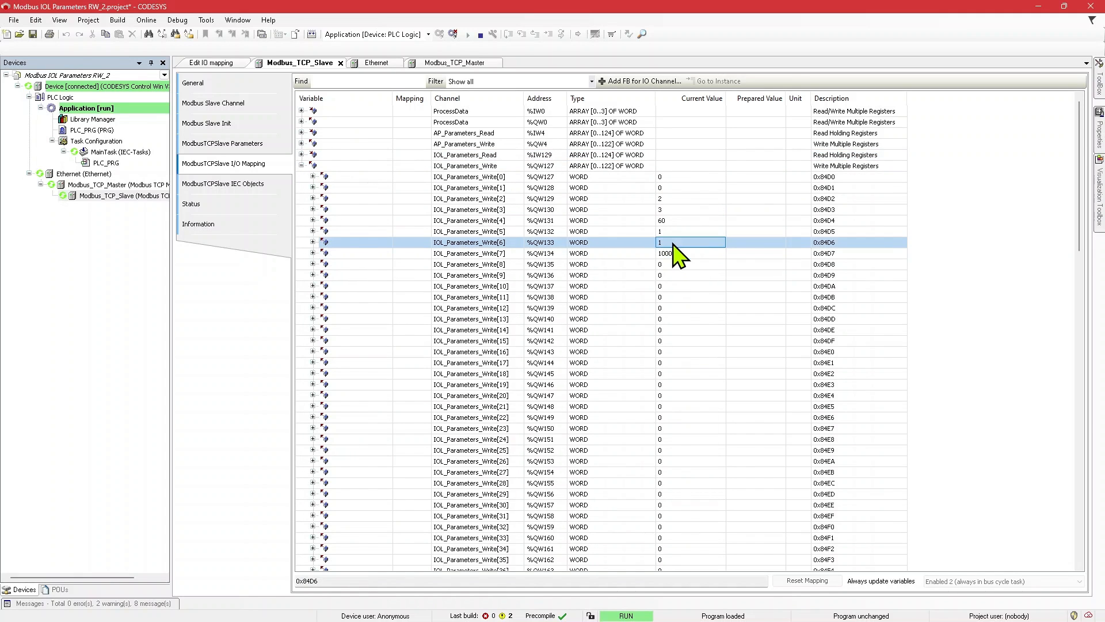
# Step: Try to write the parameter by setting the command word IOL_Parameters_Write[1] to 51, and check the IOL_Parameters_Read words
pyautogui.click(750, 189)
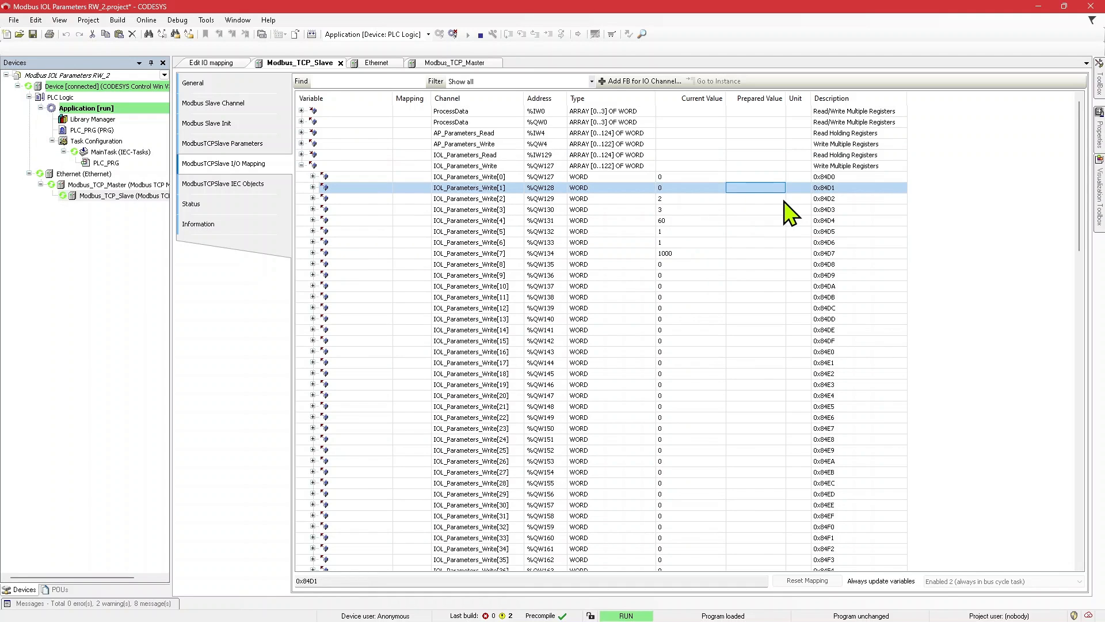
pyautogui.write('51')
pyautogui.press('Return')
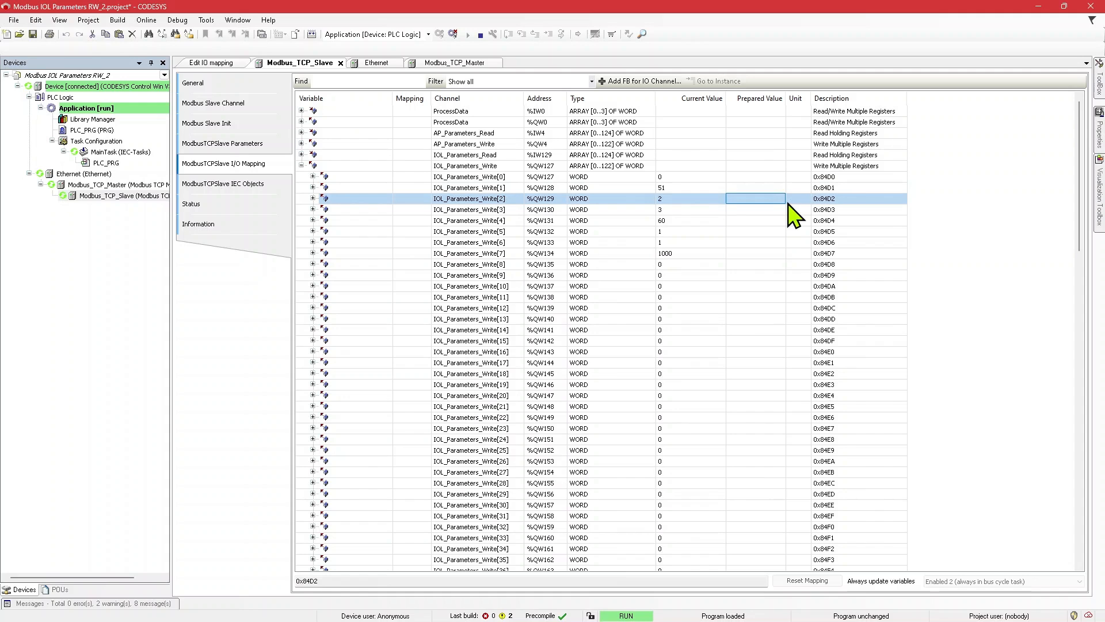
pyautogui.click(301, 154)
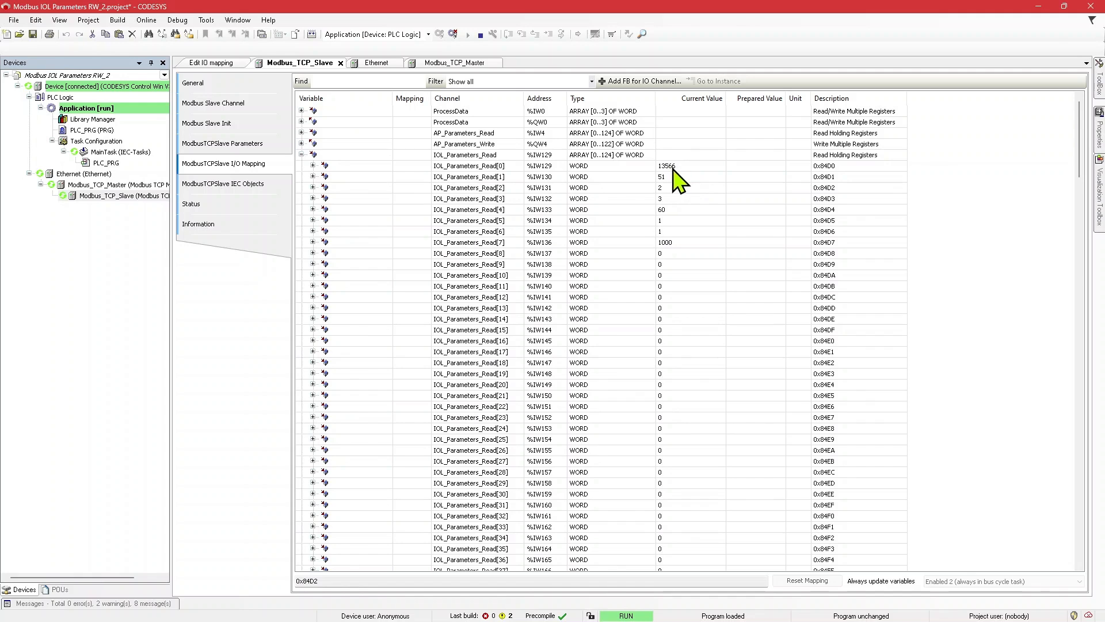
pyautogui.click(301, 156)
# Step: Reset the command word IOL_Parameters_Write[1] to 0 and check the IOL_Parameters_Read words
pyautogui.click(754, 188)
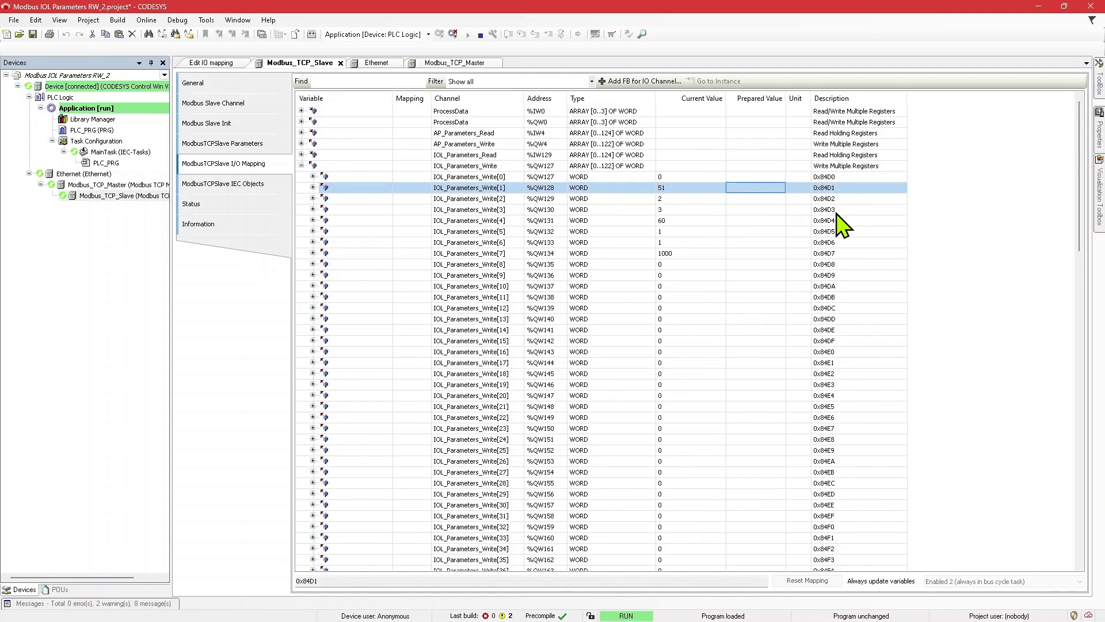
pyautogui.write('50')
pyautogui.press('Return')
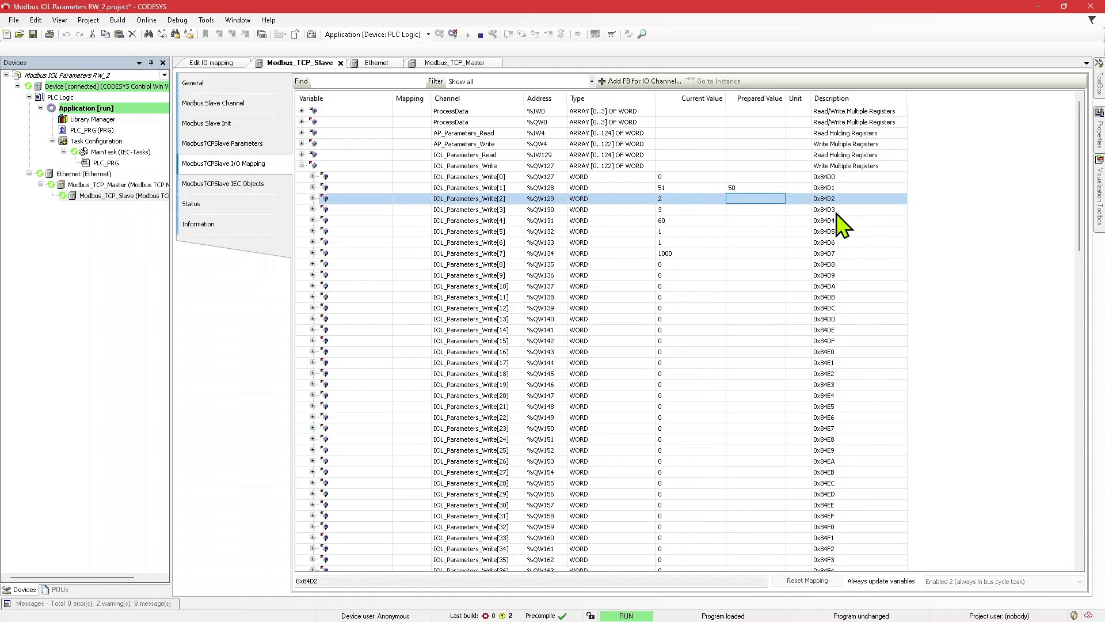
pyautogui.press('Up')
pyautogui.write('0')
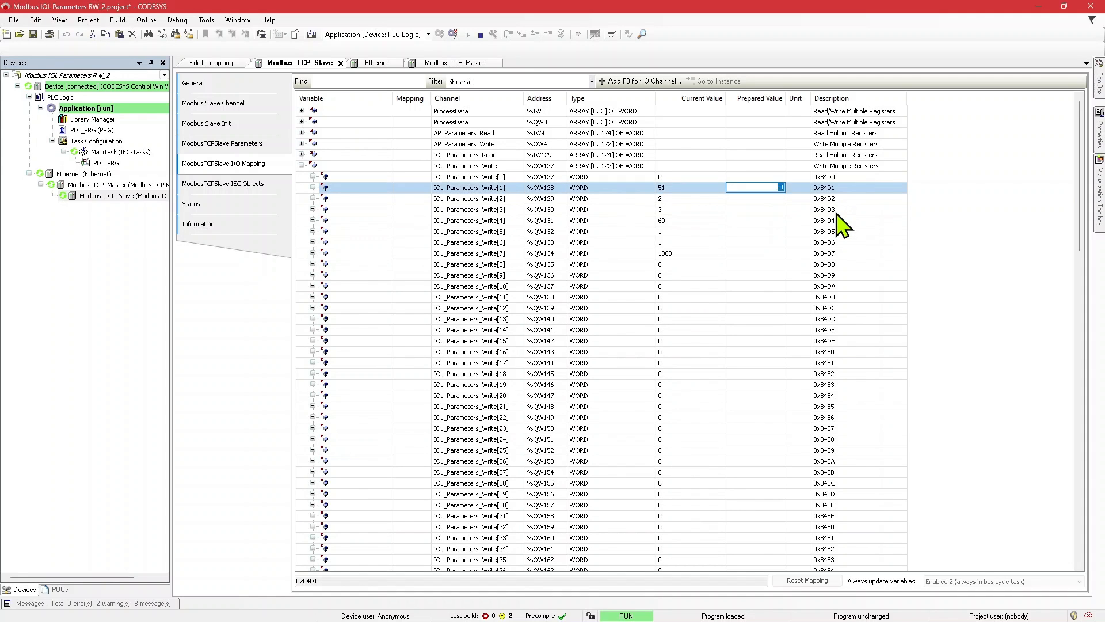
pyautogui.press('Return')
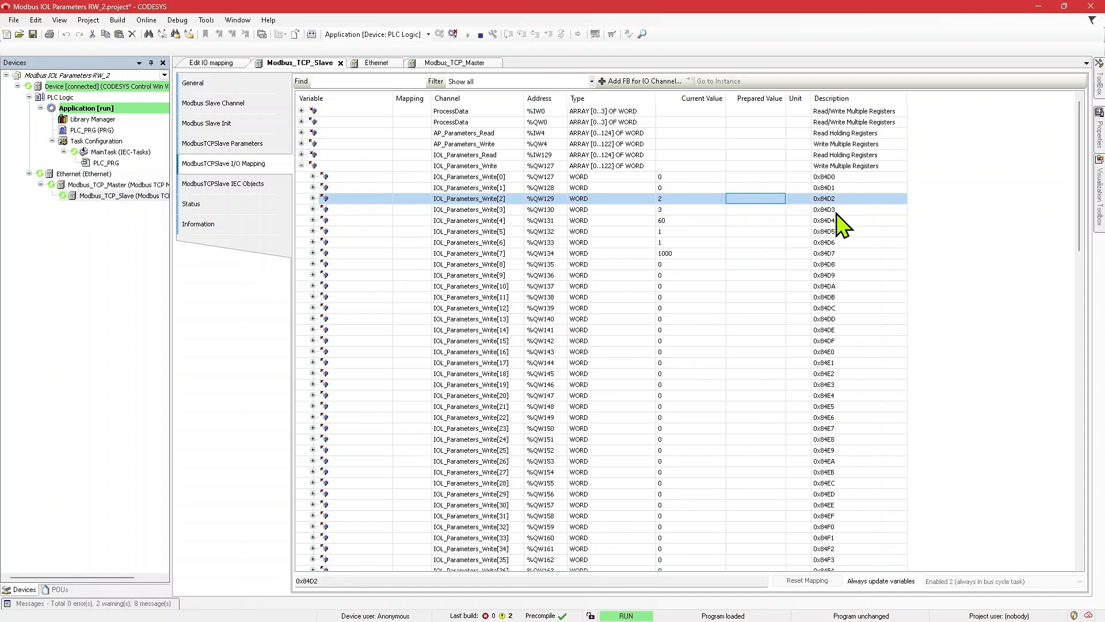
pyautogui.click(302, 155)
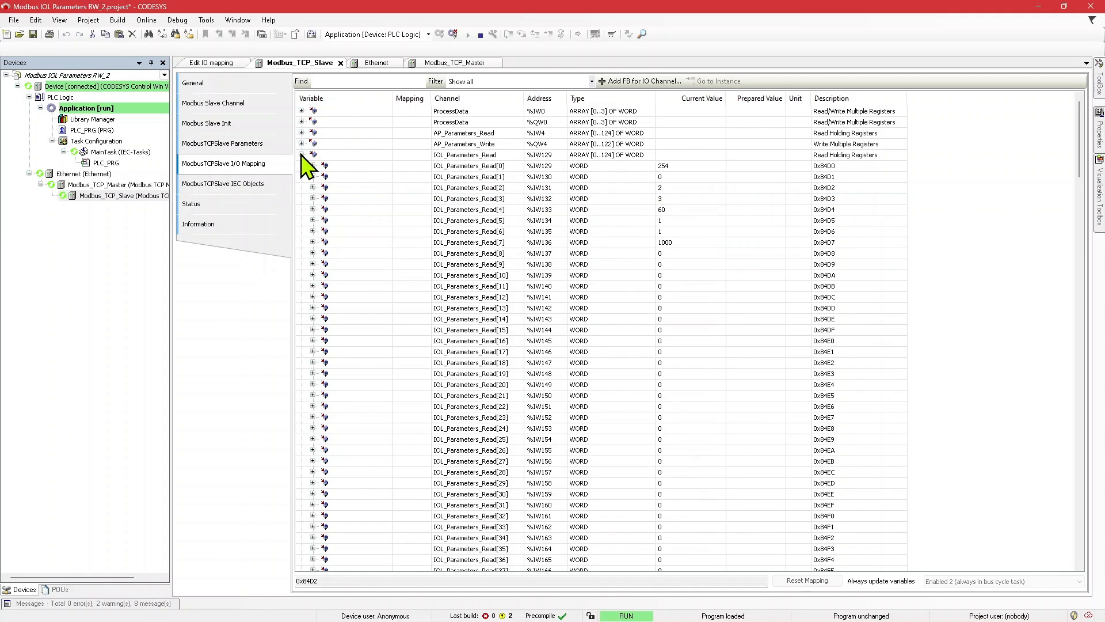
pyautogui.click(301, 155)
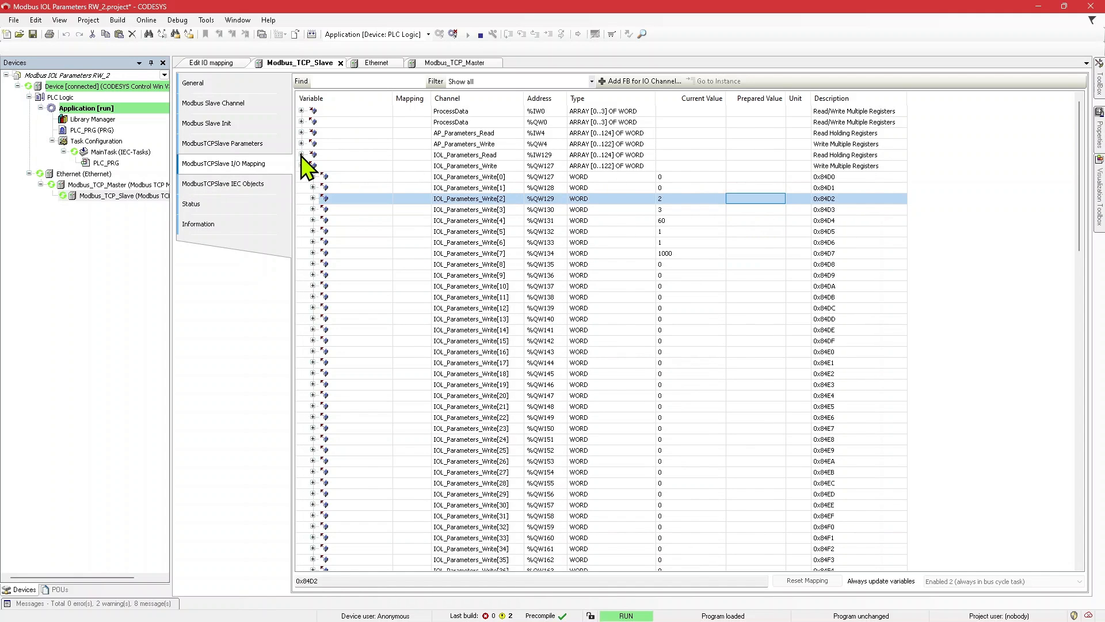
# Step: Read the parameter back by setting the command word IOL_Parameters_Write[1] to 50, and examine the data in IOL_Parameters_Read[7]
pyautogui.press('Up')
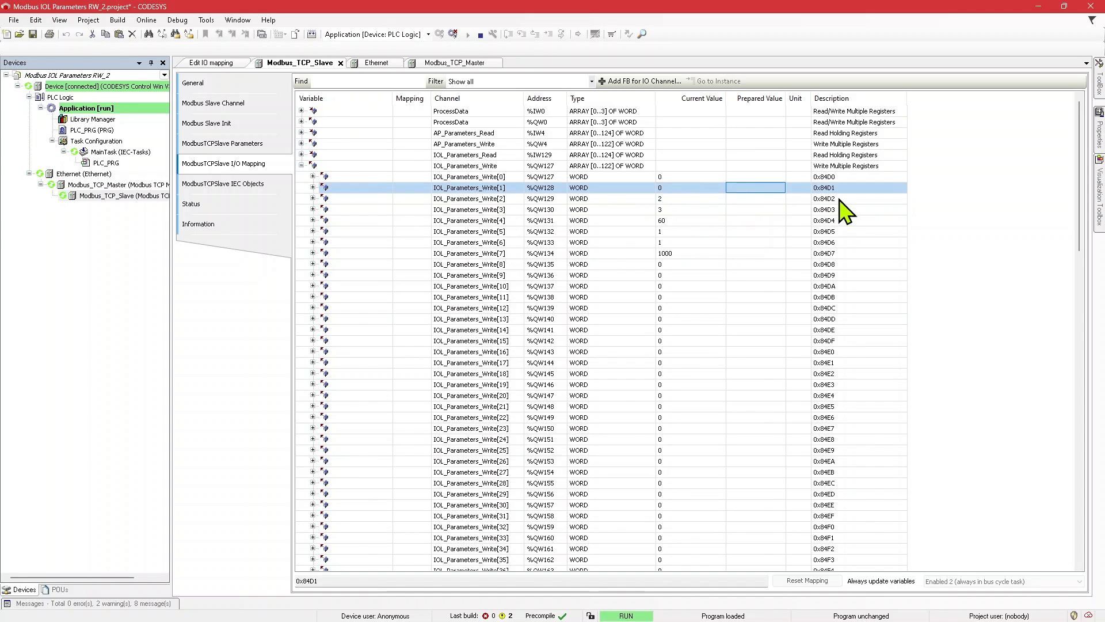
pyautogui.write('50')
pyautogui.press('Return')
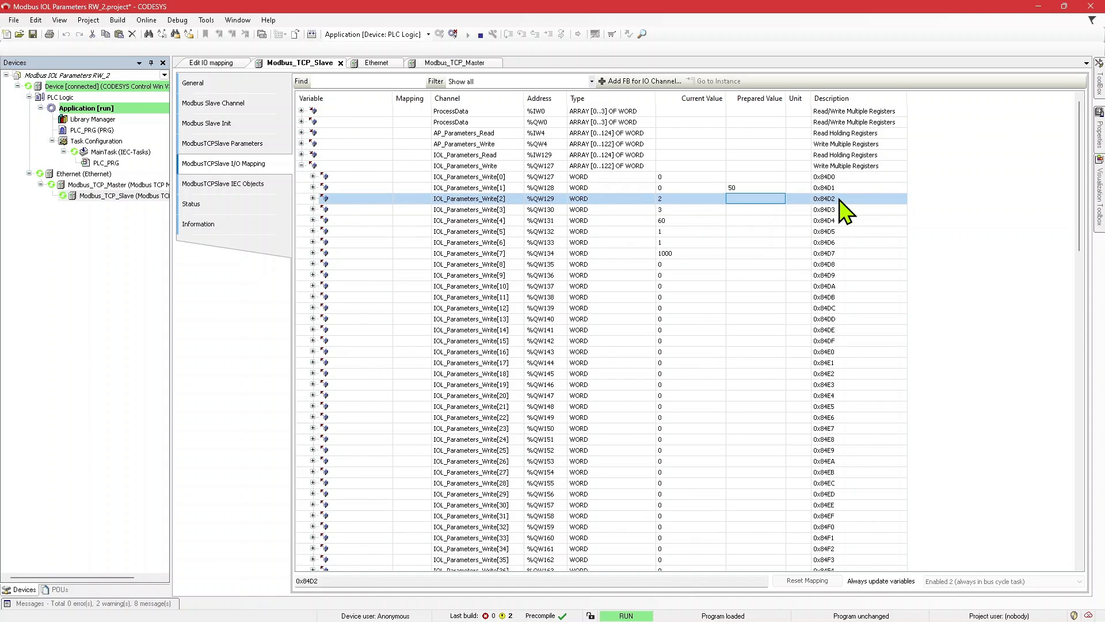
pyautogui.click(301, 155)
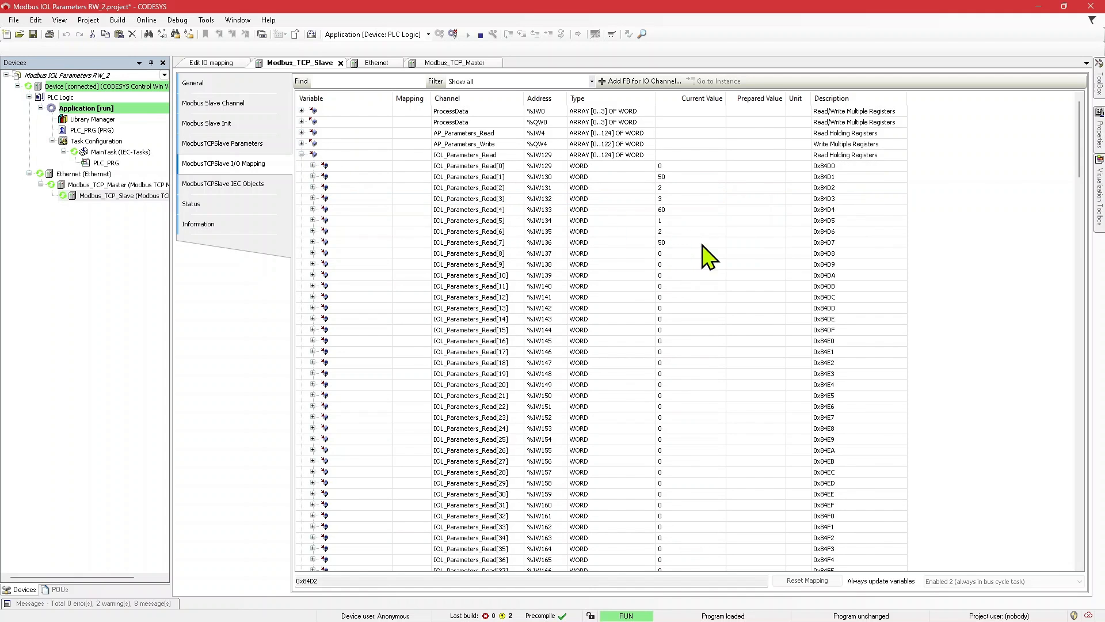
pyautogui.click(734, 242)
pyautogui.click(301, 155)
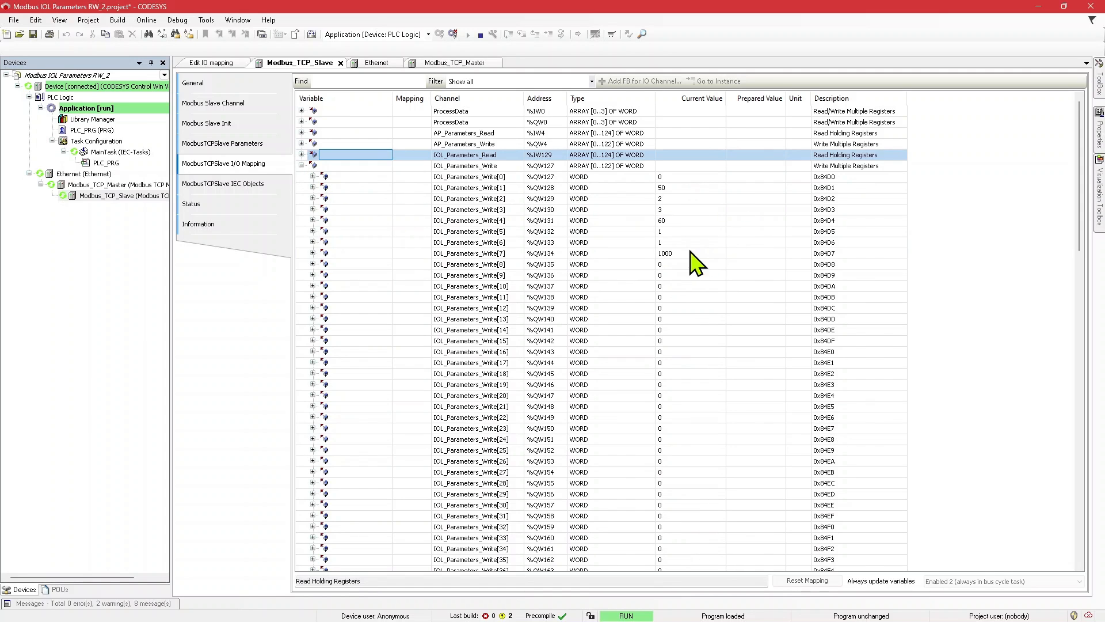
# Step: Clear the read command by setting IOL_Parameters_Write[1] to 0
pyautogui.click(742, 243)
pyautogui.click(751, 188)
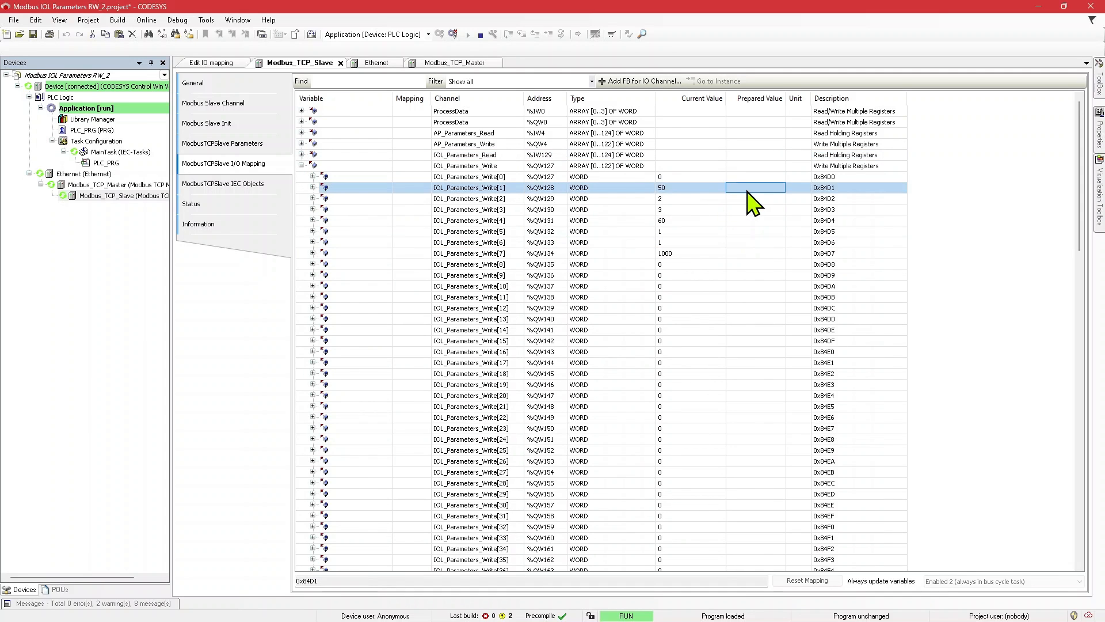
pyautogui.click(748, 191)
pyautogui.write('0')
pyautogui.press('Return')
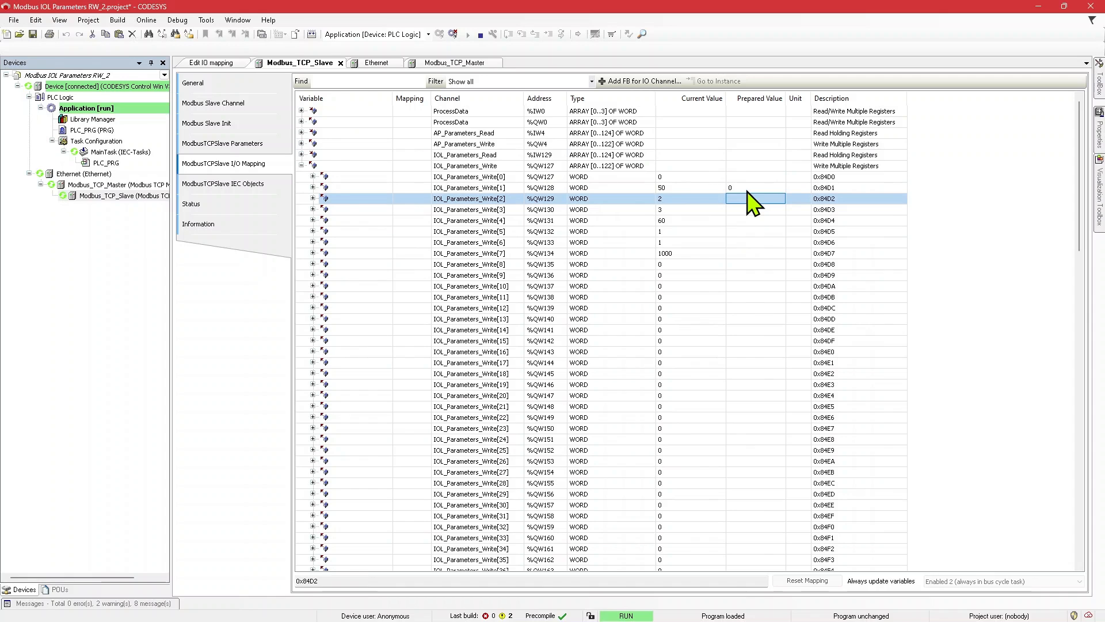
# Step: Set the data length word IOL_Parameters_Write[6] to 2, and issue write command 51 through IOL_Parameters_Write[1]
pyautogui.click(746, 246)
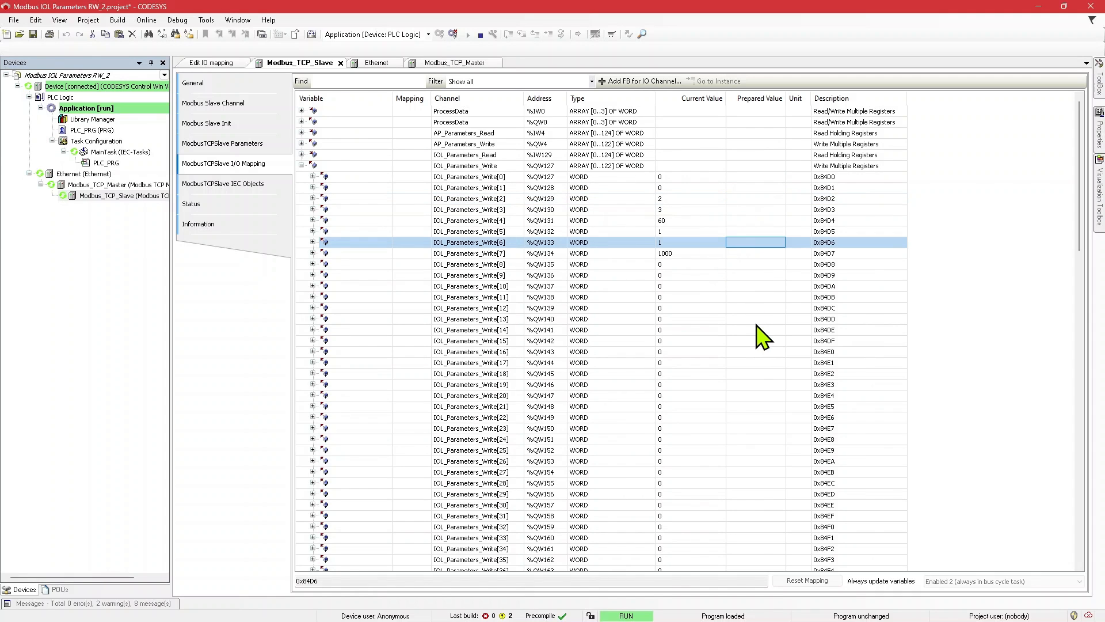
pyautogui.write('2')
pyautogui.press('Return')
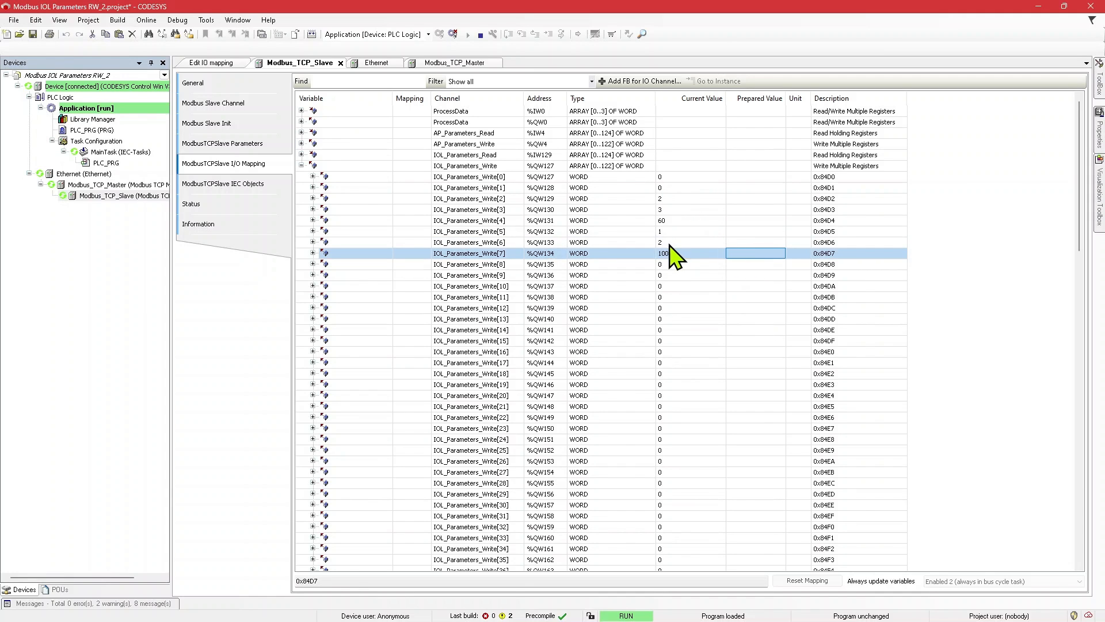
pyautogui.click(751, 189)
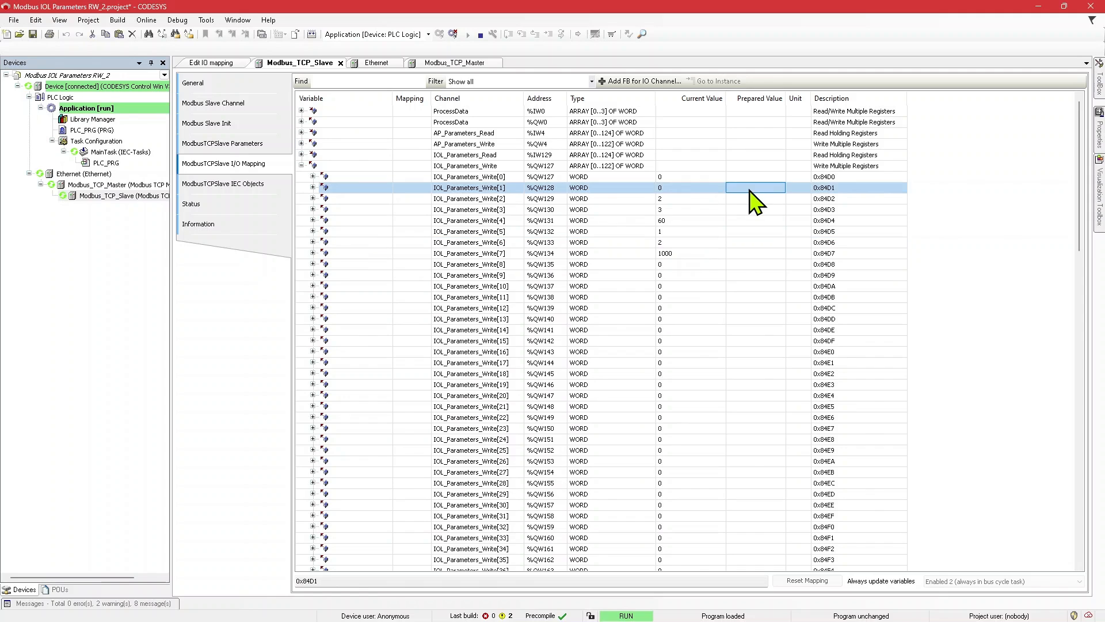
pyautogui.click(750, 189)
pyautogui.write('51')
pyautogui.press('Return')
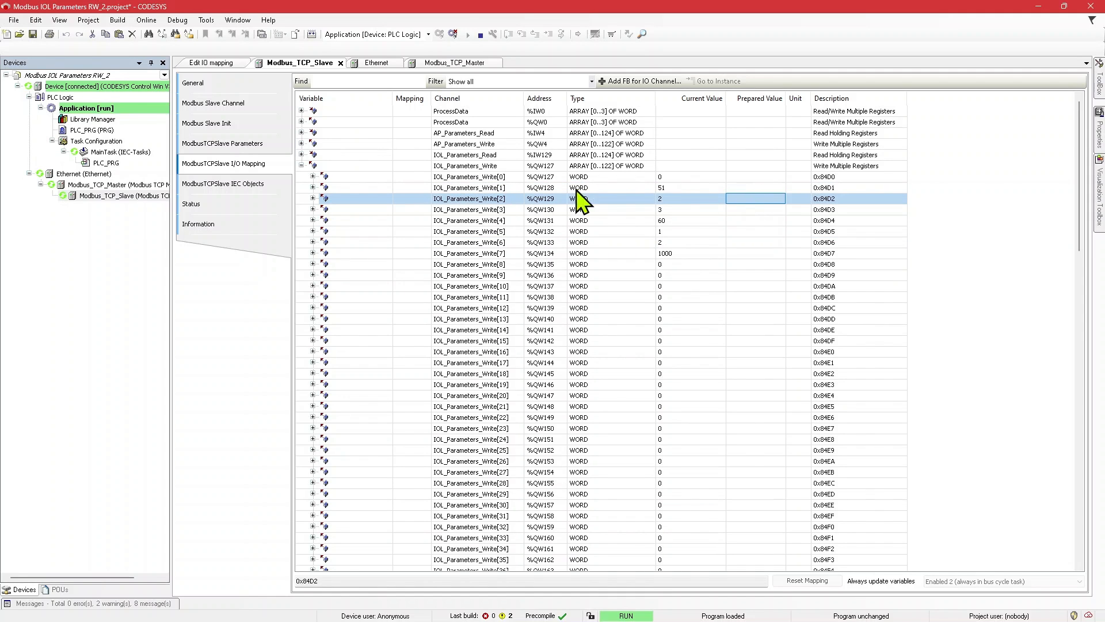
# Step: Check the ISDU status word IOL_Parameters_Read[0] after the write command, and return to the IOL_Parameters_Write words
pyautogui.click(301, 154)
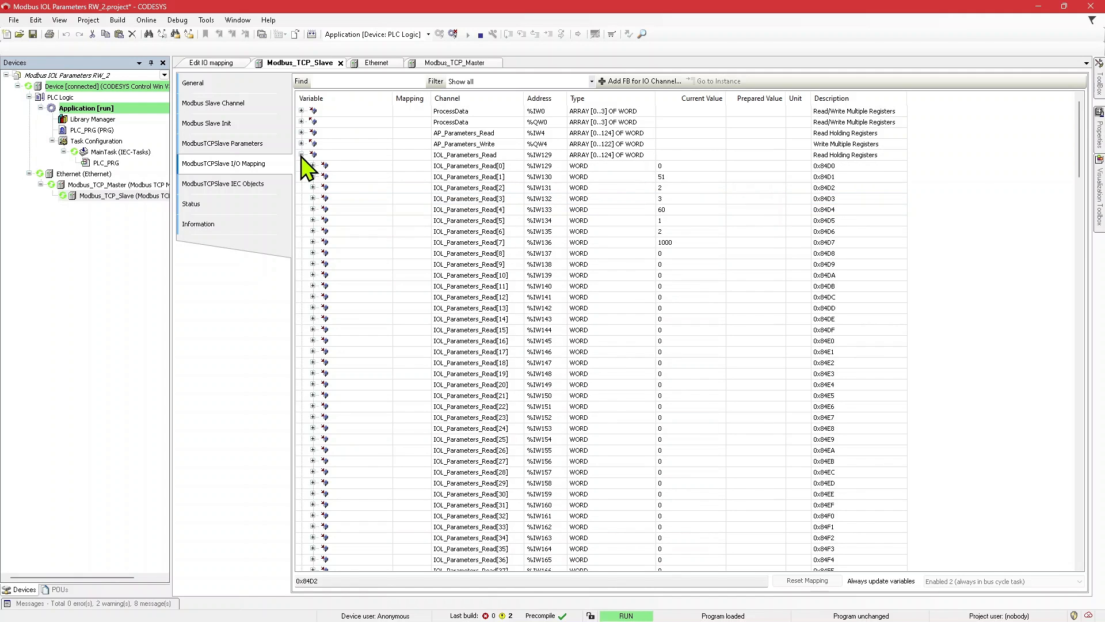
pyautogui.click(662, 168)
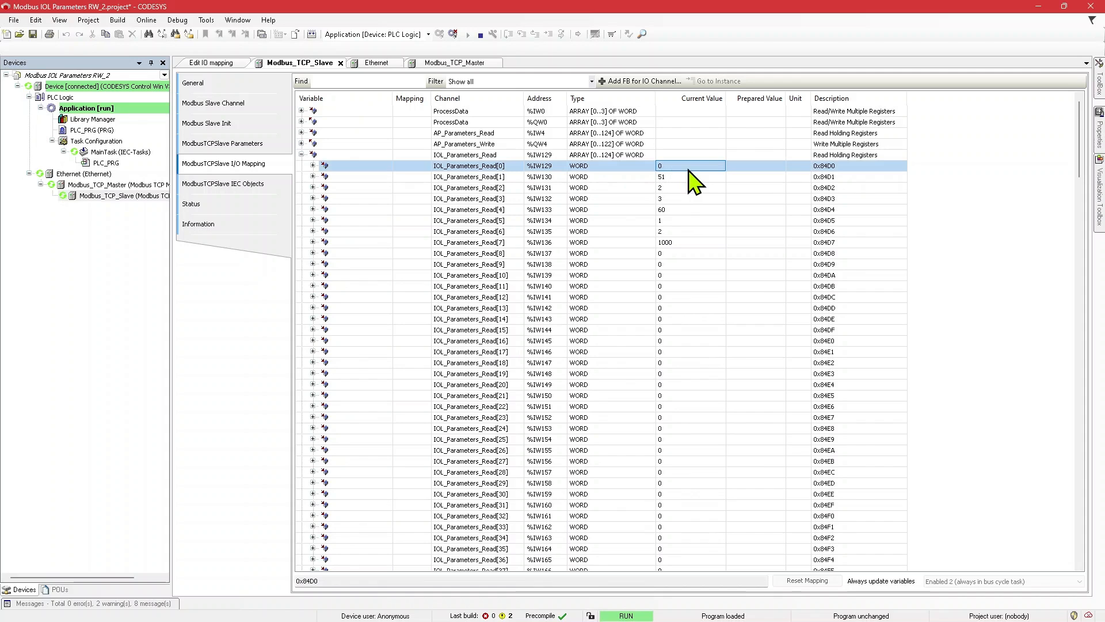
pyautogui.click(301, 155)
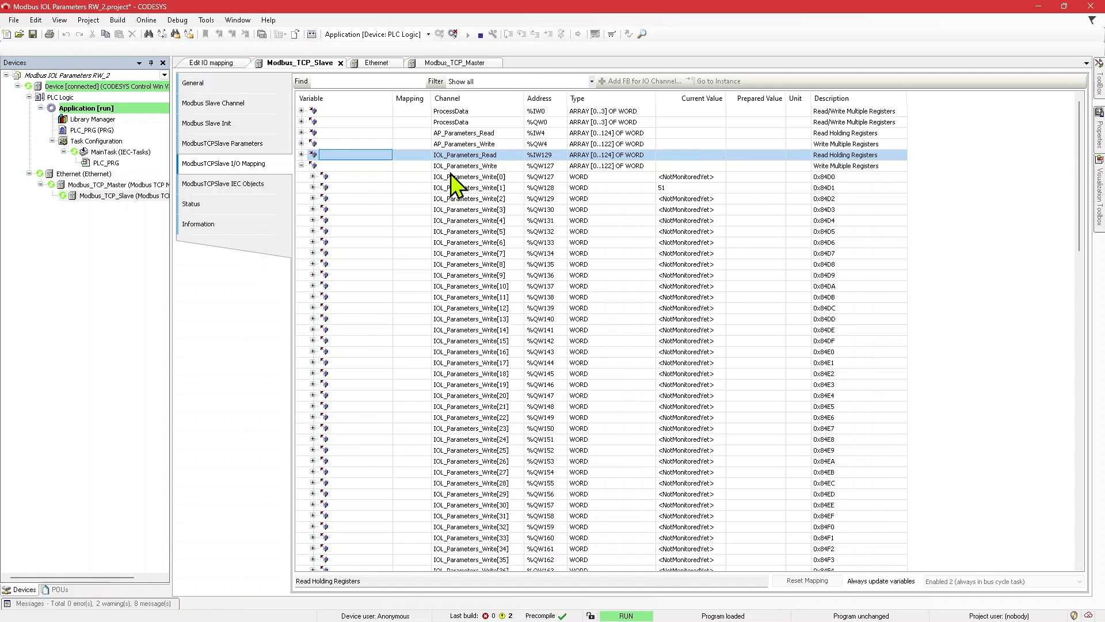
# Step: Clear the write command by setting the command word IOL_Parameters_Write[1] to 0
pyautogui.click(751, 190)
pyautogui.write('0')
pyautogui.press('Return')
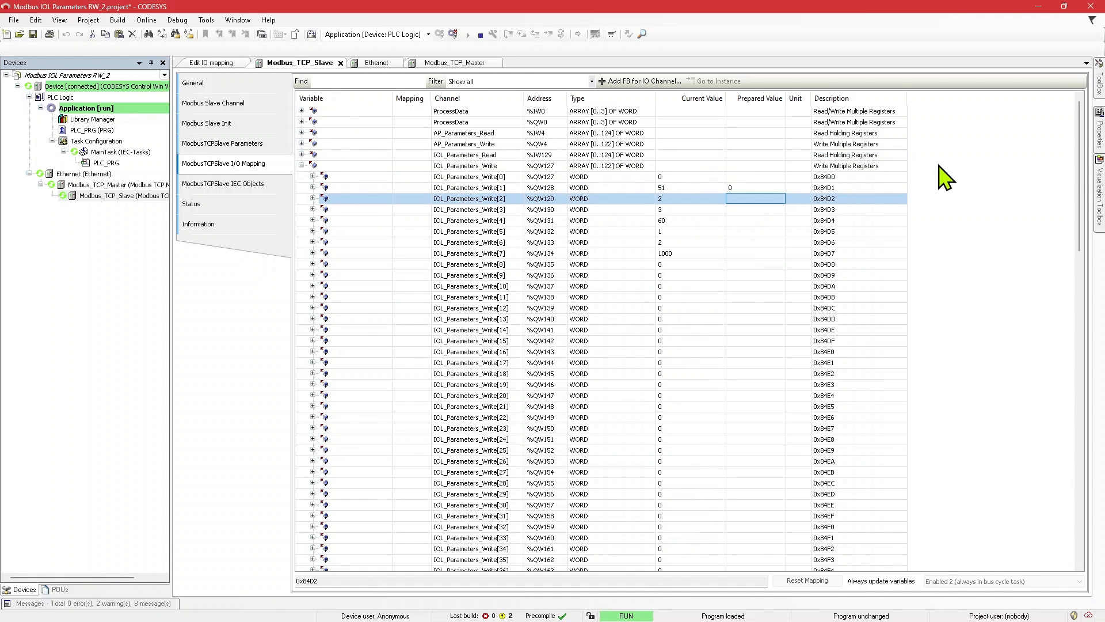
pyautogui.press('Up')
# Step: Issue read command 50 through IOL_Parameters_Write[1], and examine the returned data in IOL_Parameters_Read[7]
pyautogui.press('Return')
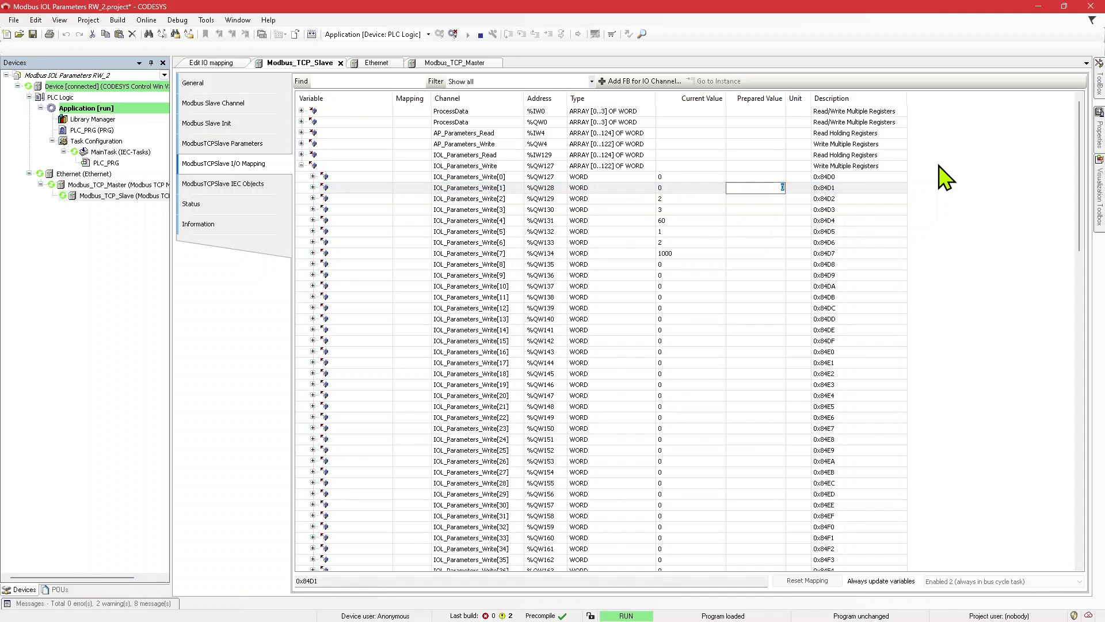
pyautogui.press('Return')
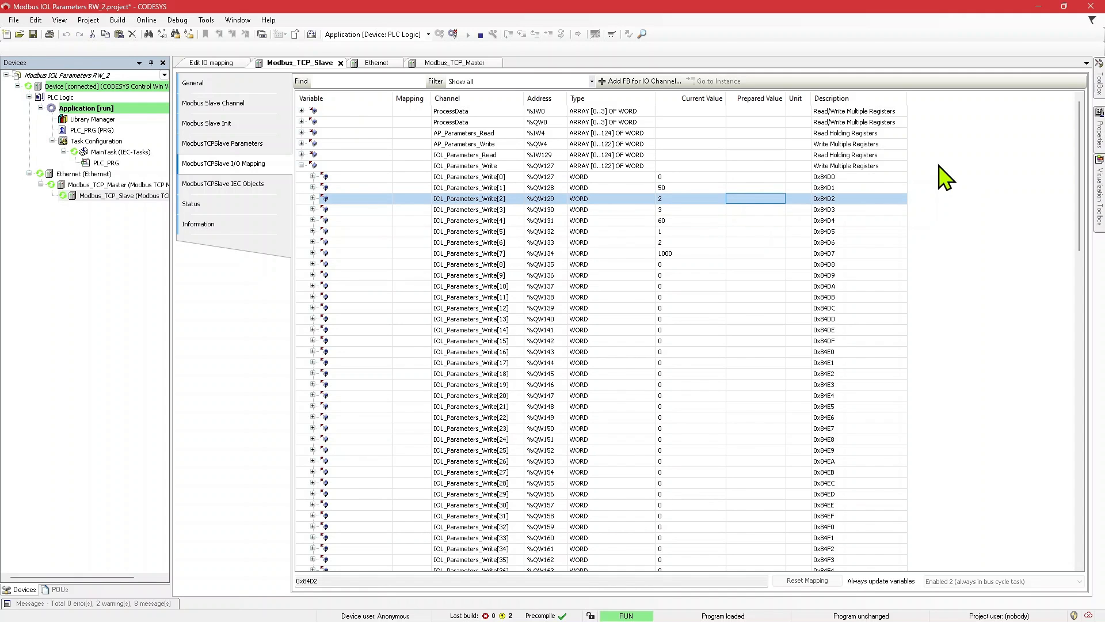
pyautogui.click(302, 155)
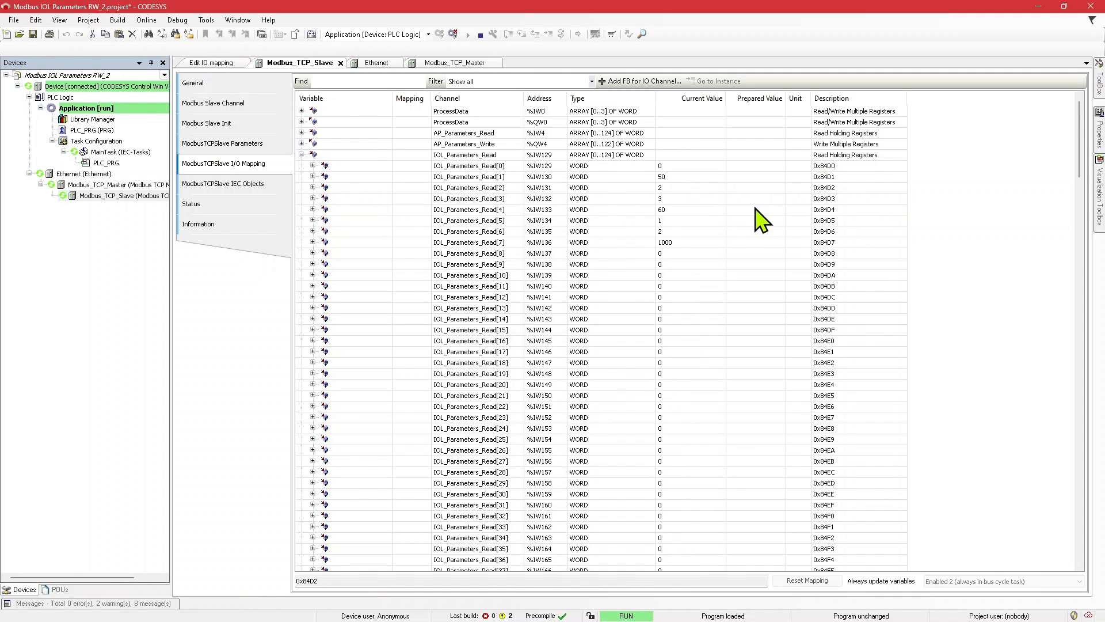
pyautogui.click(742, 246)
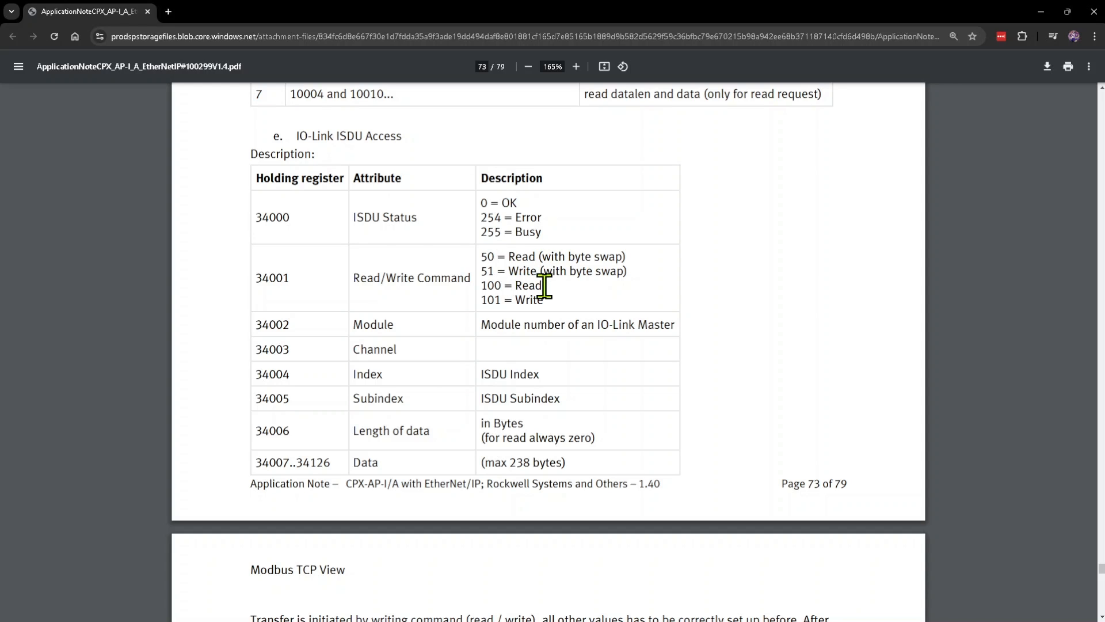
# Step: In the browser's application note PDF, compare read command 50 (with byte swap) and read command 100 in the IO-Link ISDU Access table
pyautogui.moveTo(543, 286); pyautogui.dragTo(630, 262)
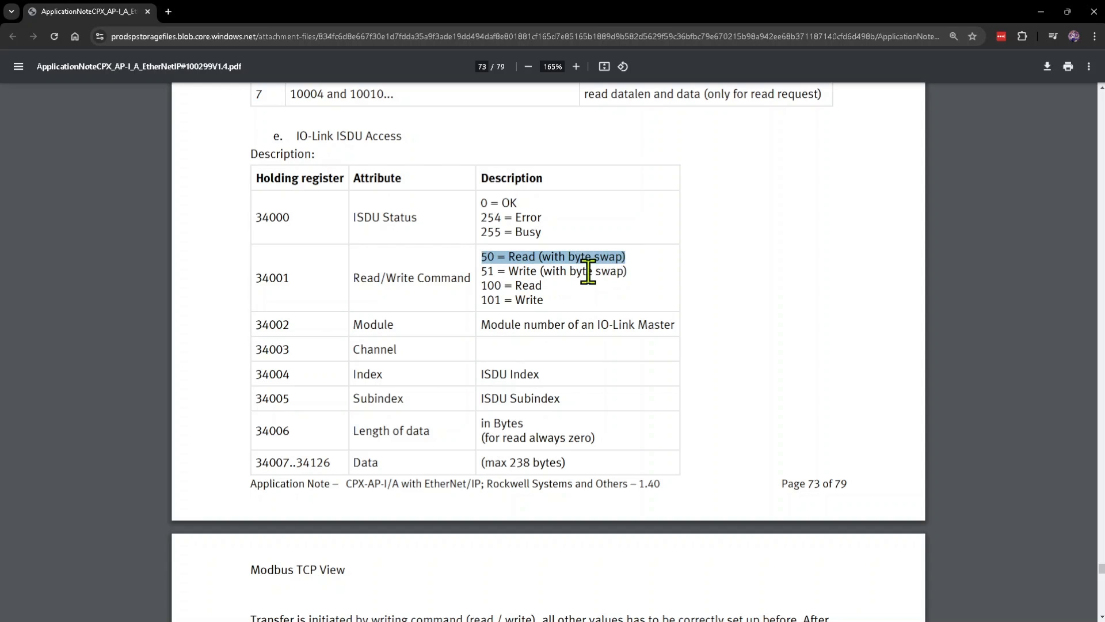
pyautogui.click(521, 275)
pyautogui.moveTo(539, 285); pyautogui.dragTo(482, 286)
pyautogui.click(484, 287)
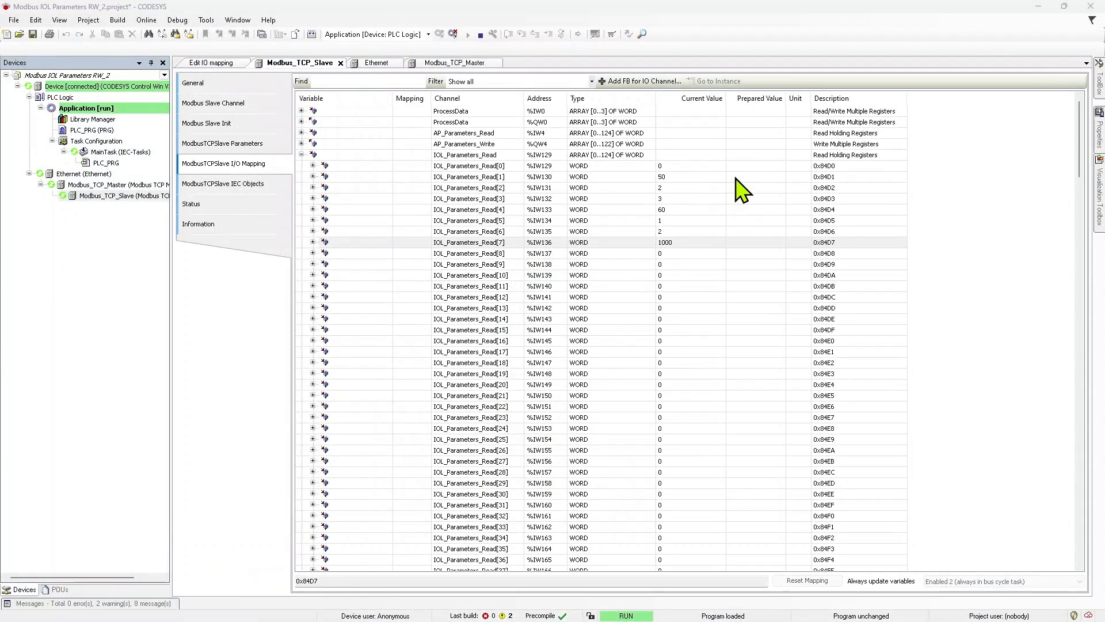
# Step: Return to the Modbus_TCP_Slave I/O mapping in CODESYS and reset the command word IOL_Parameters_Write[1] to 0
pyautogui.click(745, 177)
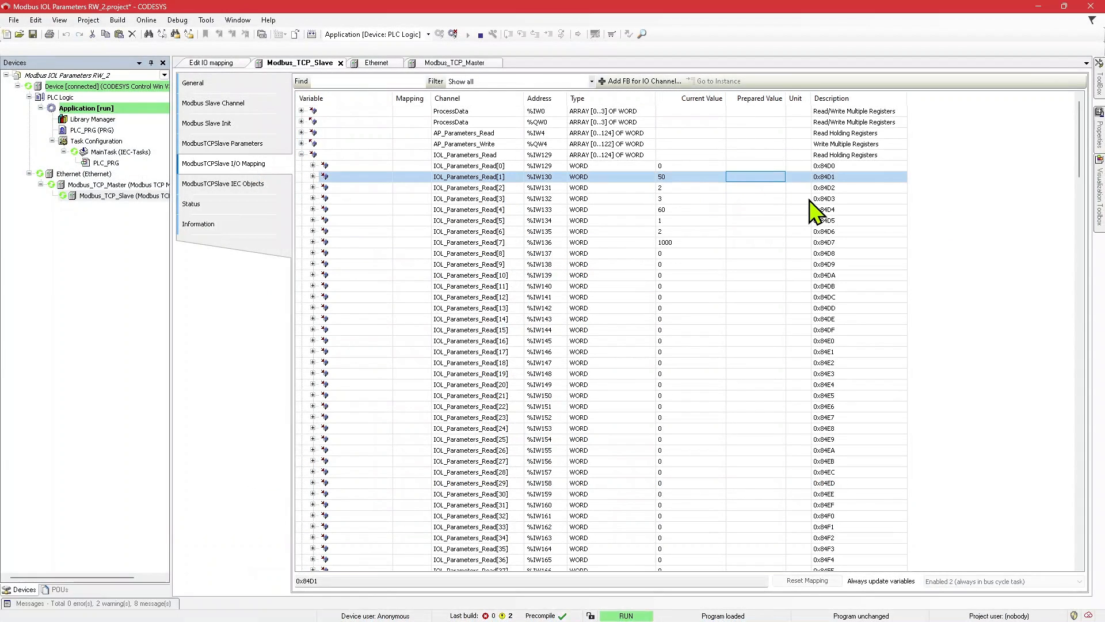
pyautogui.click(301, 155)
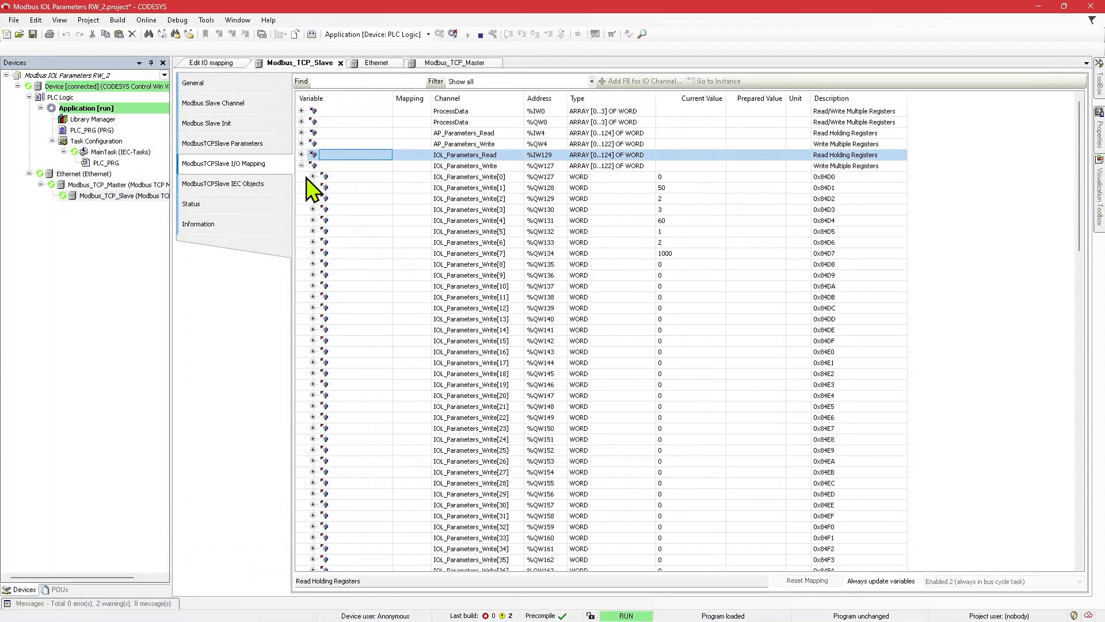
pyautogui.click(749, 188)
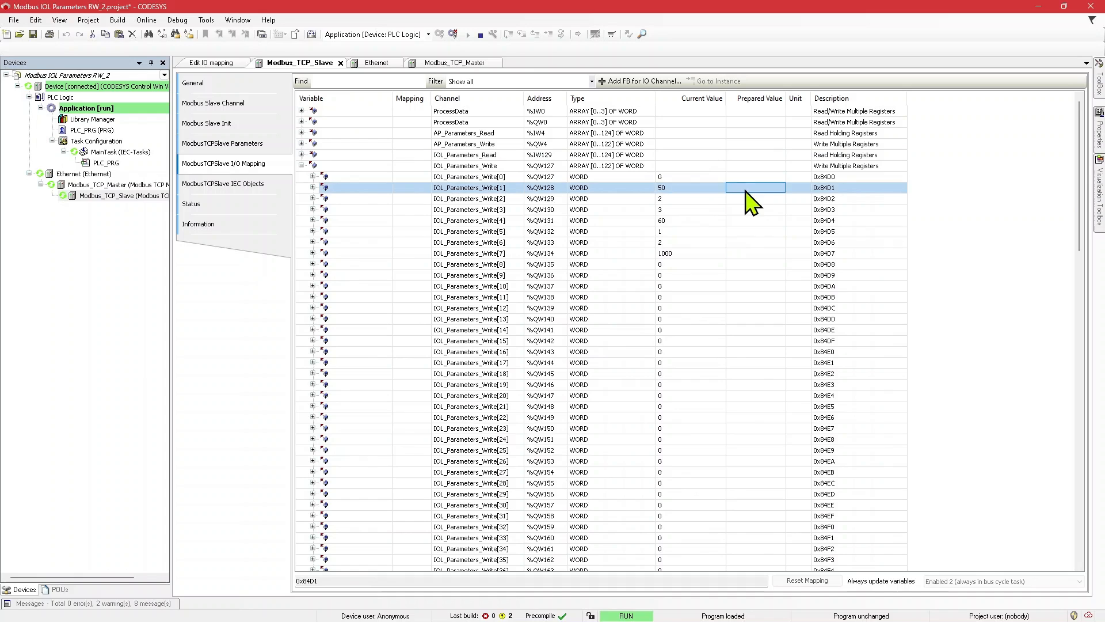
pyautogui.click(781, 188)
pyautogui.write('0')
pyautogui.press('Return')
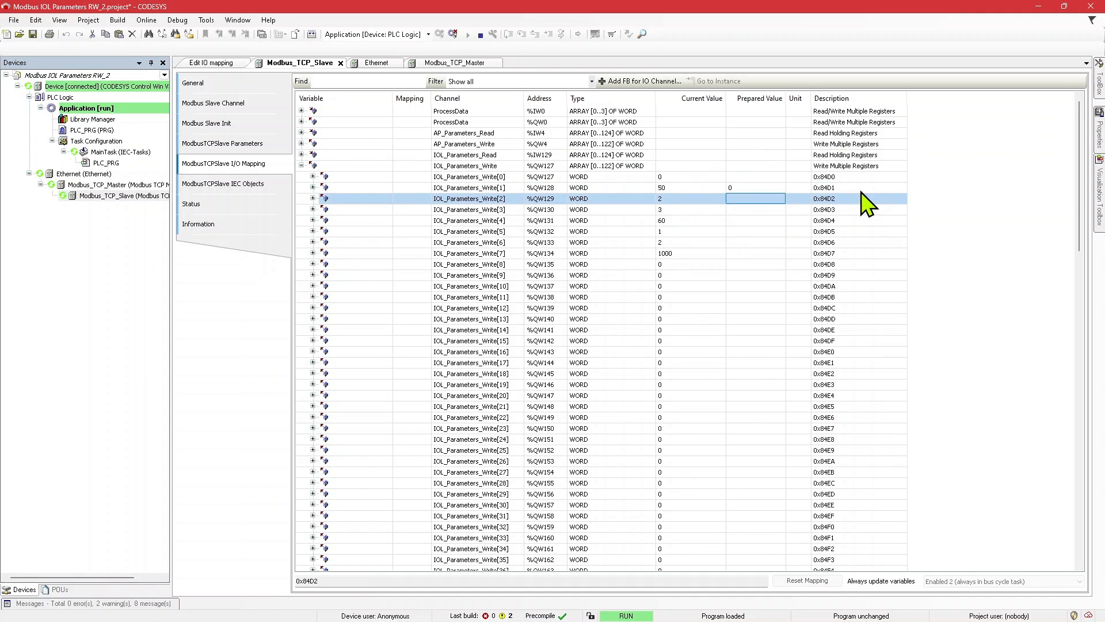
# Step: Issue read command 100 through IOL_Parameters_Write[1], and examine the status and data words IOL_Parameters_Read[0] and IOL_Parameters_Read[7]
pyautogui.click(748, 187)
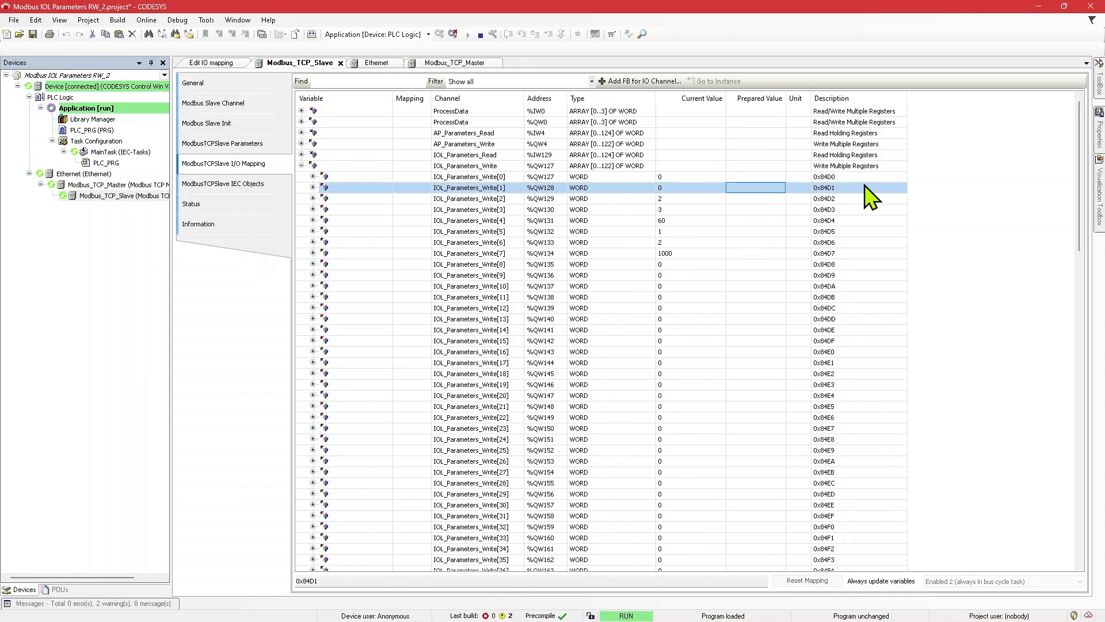
pyautogui.write('100')
pyautogui.press('Return')
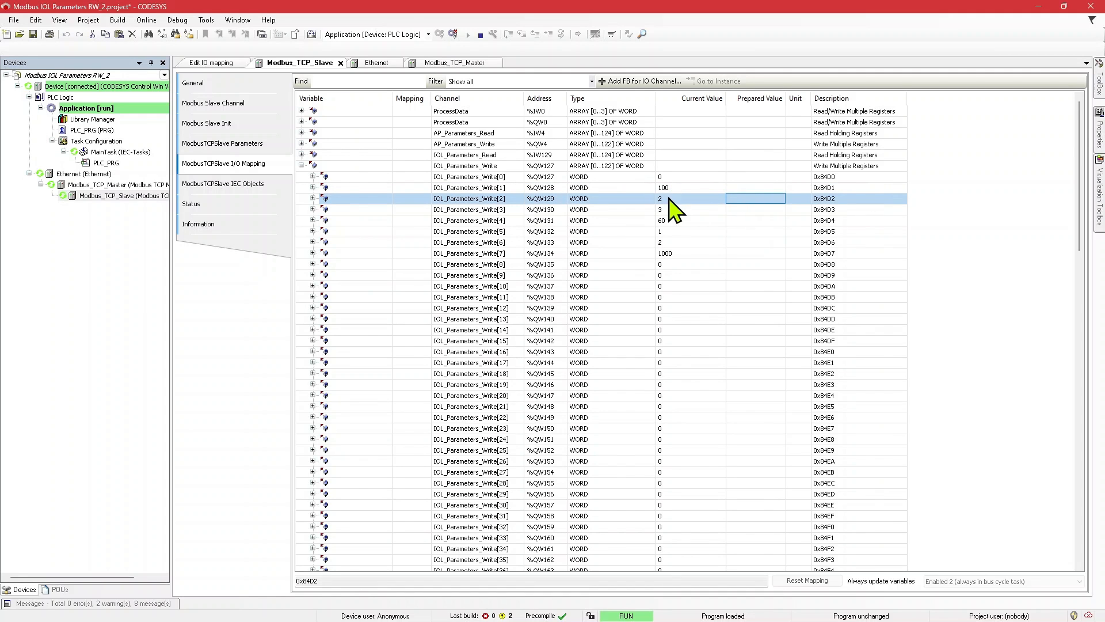
pyautogui.click(301, 166)
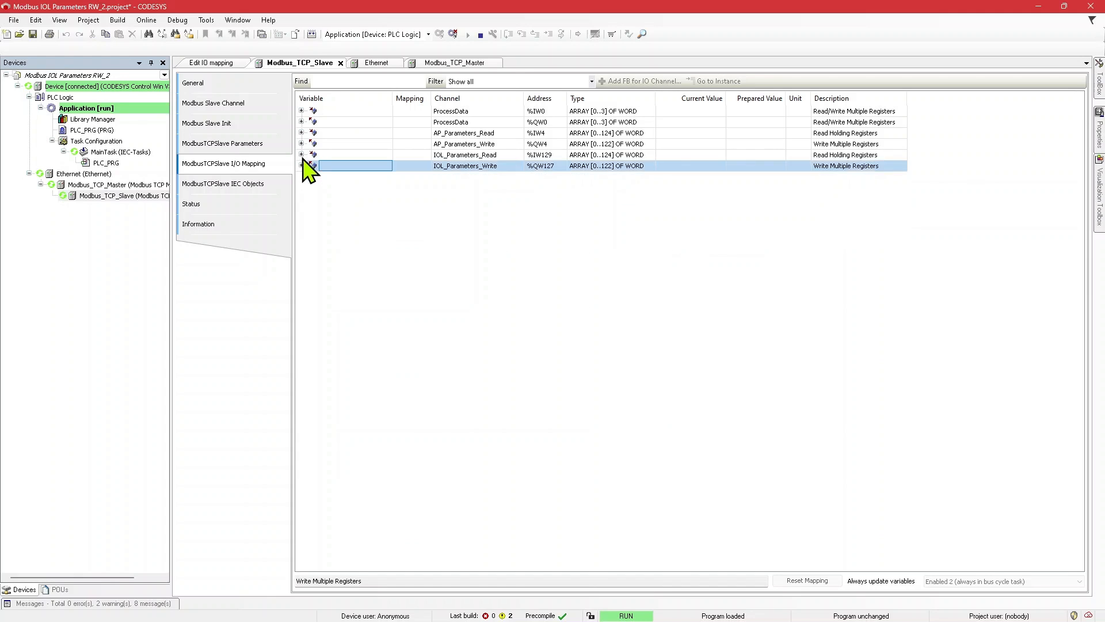
pyautogui.click(301, 155)
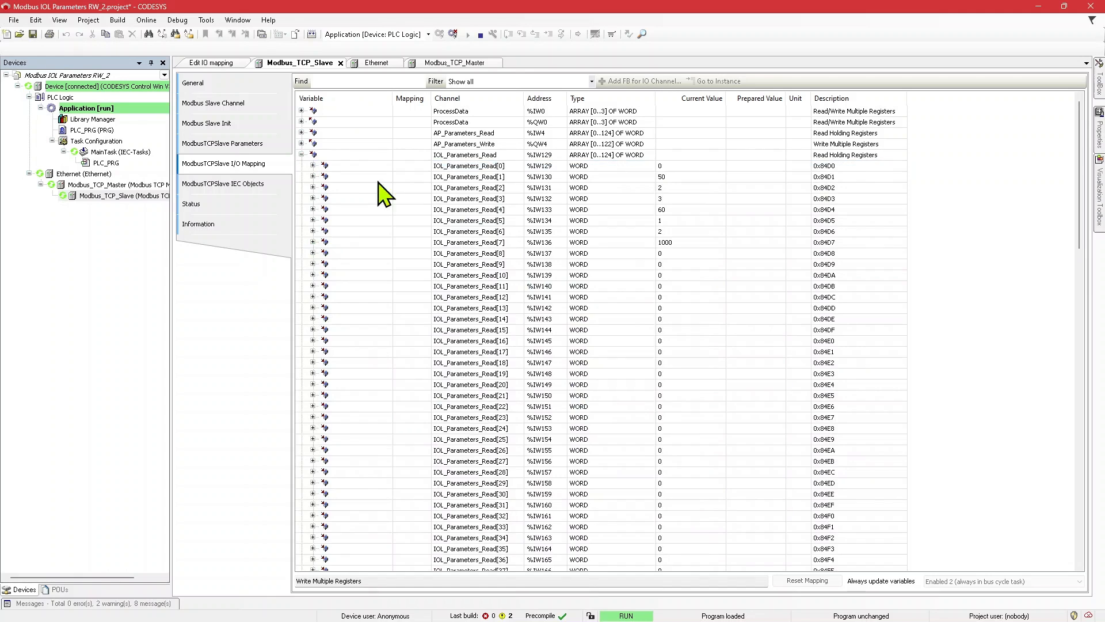
pyautogui.click(745, 166)
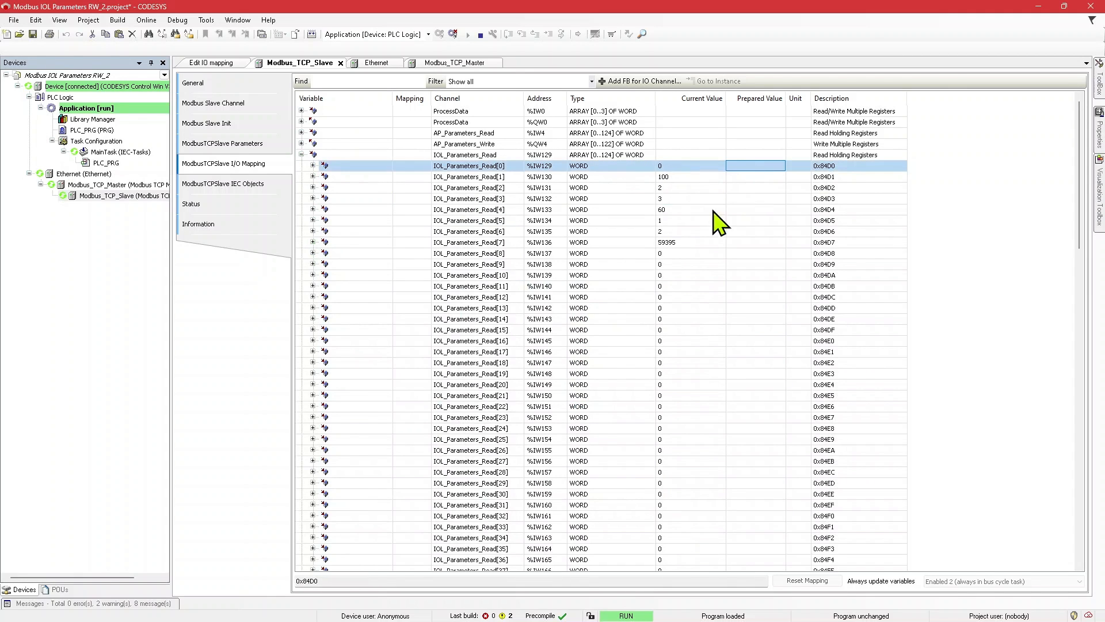
pyautogui.click(674, 243)
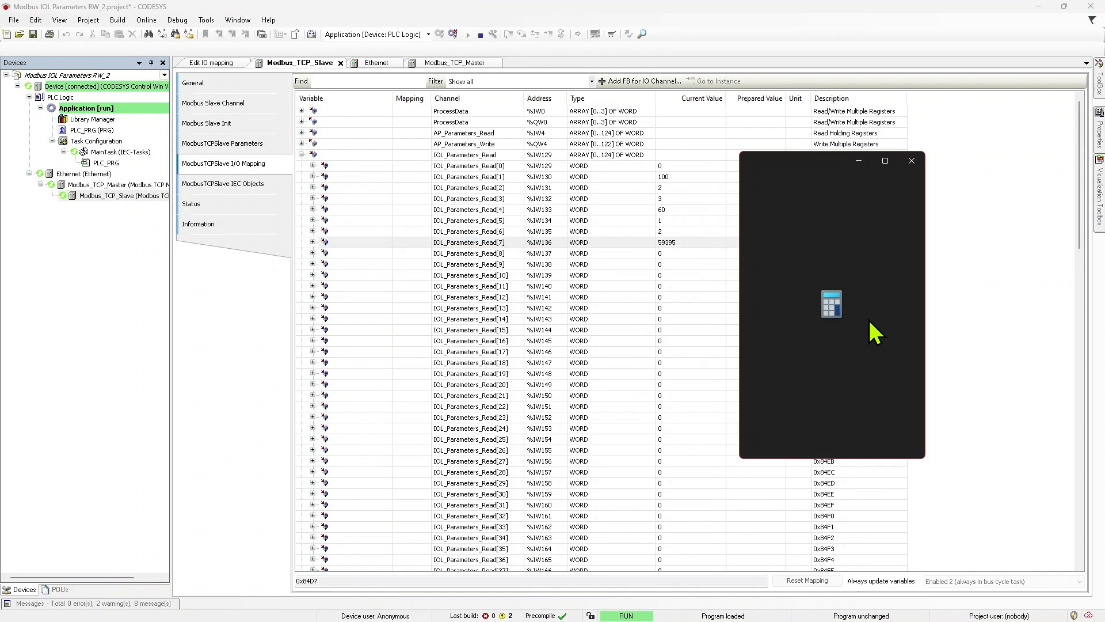
# Step: Enter 59395 in the Windows Calculator's Programmer mode and show its bits in the bit toggling view
pyautogui.moveTo(812, 167); pyautogui.dragTo(861, 170)
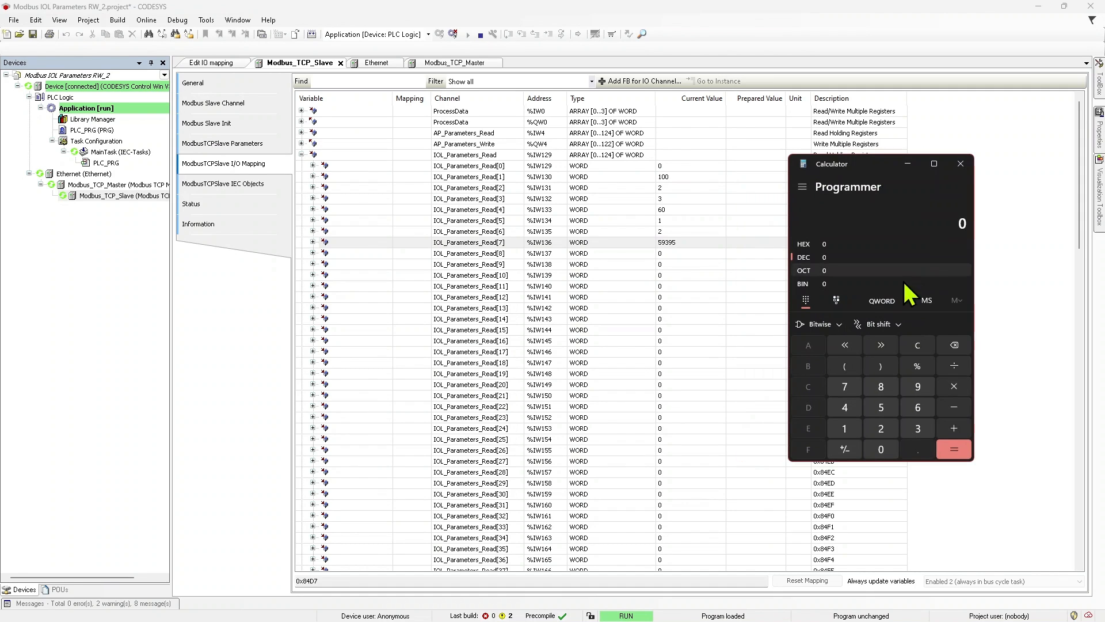
pyautogui.write('59')
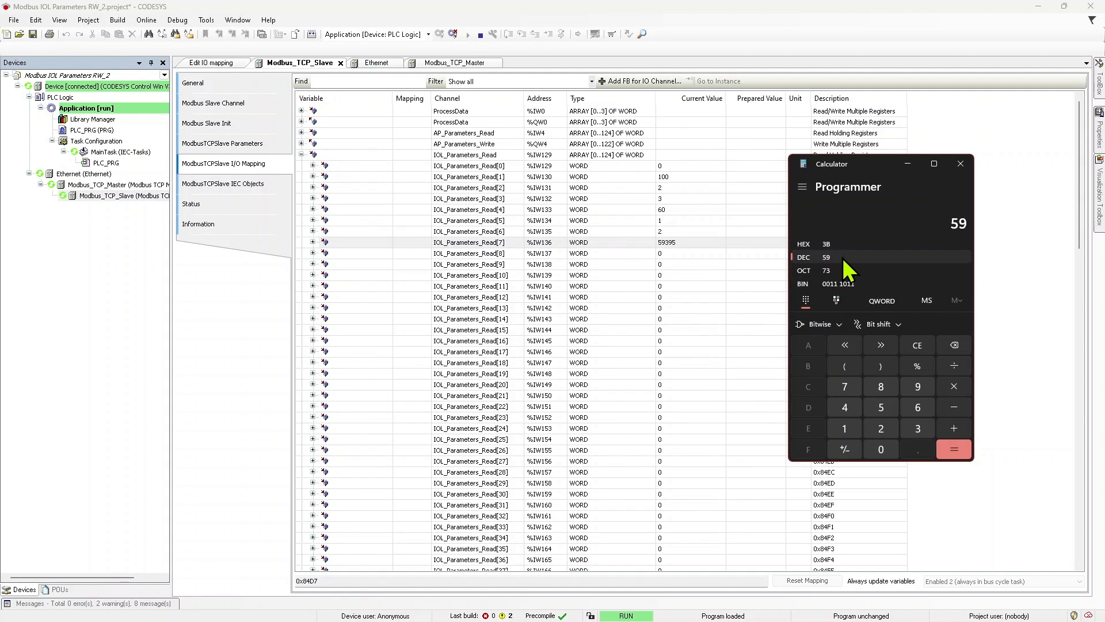
pyautogui.write(',395')
pyautogui.click(836, 299)
pyautogui.moveTo(883, 165); pyautogui.dragTo(913, 158)
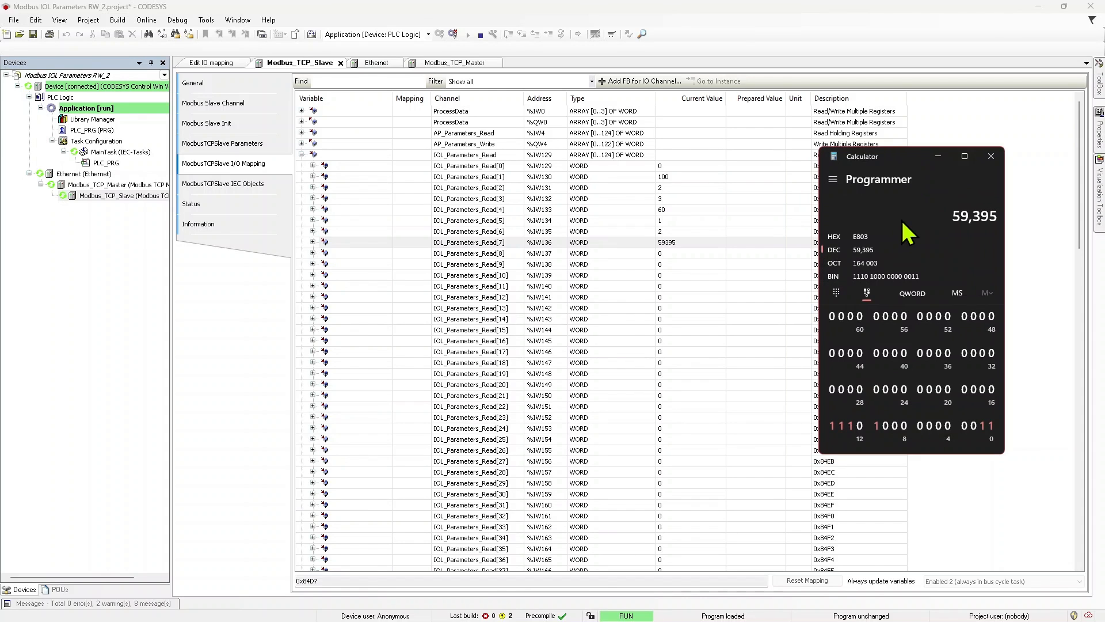
# Step: Open a second Programmer calculator in the bit toggling view and place it beside the first one
pyautogui.press('XF86Calculator')
pyautogui.moveTo(774, 163); pyautogui.dragTo(424, 144)
pyautogui.click(436, 276)
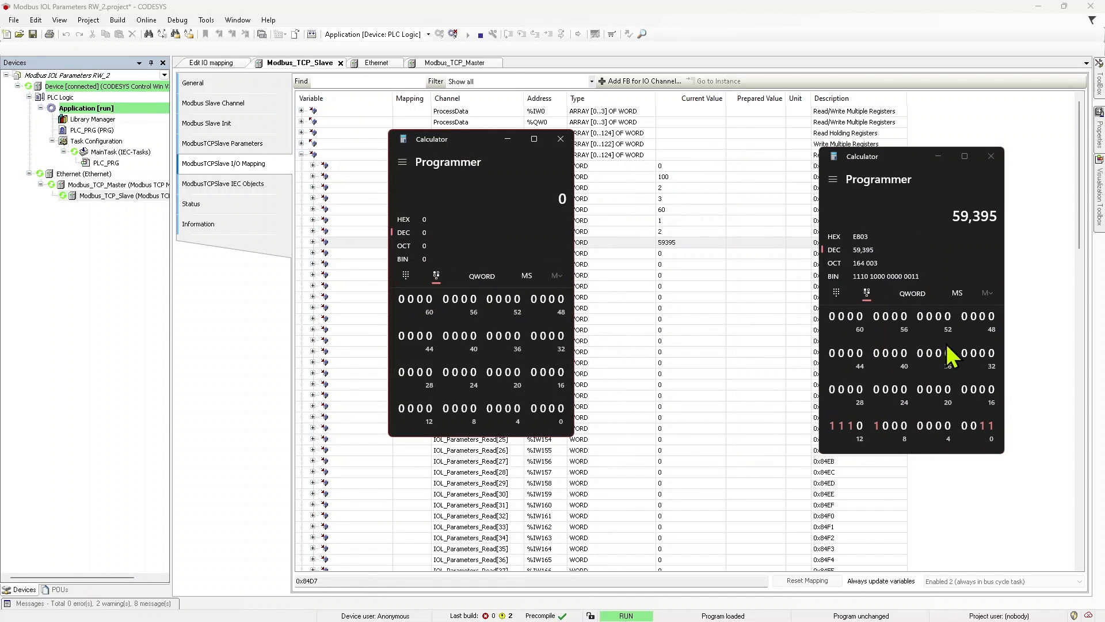
pyautogui.moveTo(458, 143); pyautogui.dragTo(466, 165)
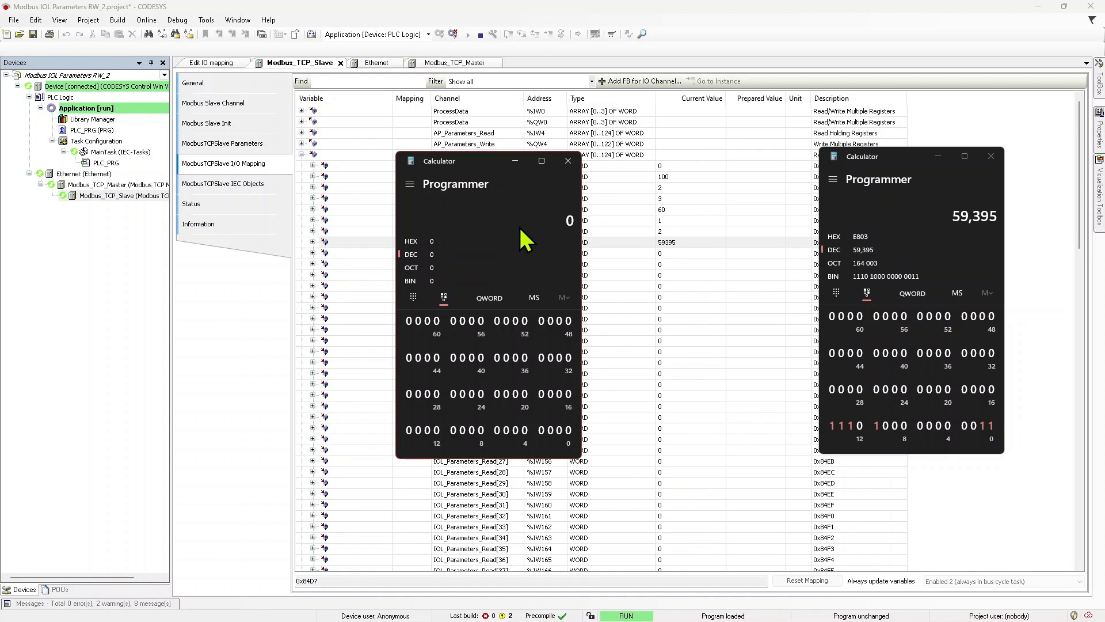
# Step: Turn on bits 3, 5, 6, 7, 8 and 9 in the second calculator to build the byte-swapped value 1000
pyautogui.click(481, 430)
pyautogui.click(473, 432)
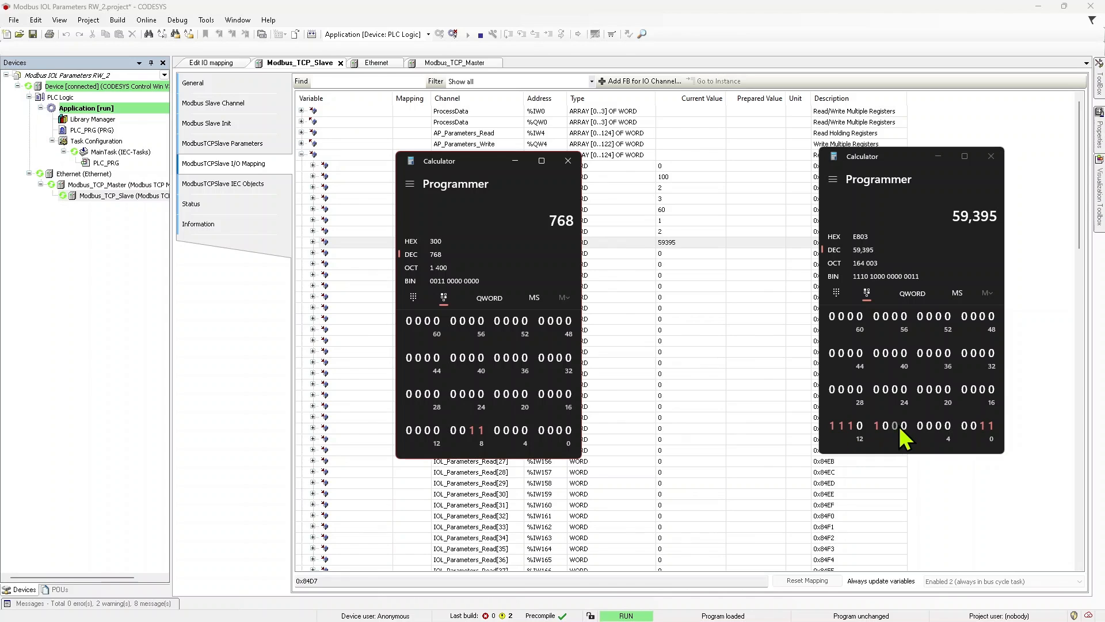
pyautogui.click(542, 432)
pyautogui.click(515, 430)
pyautogui.click(507, 431)
pyautogui.click(498, 432)
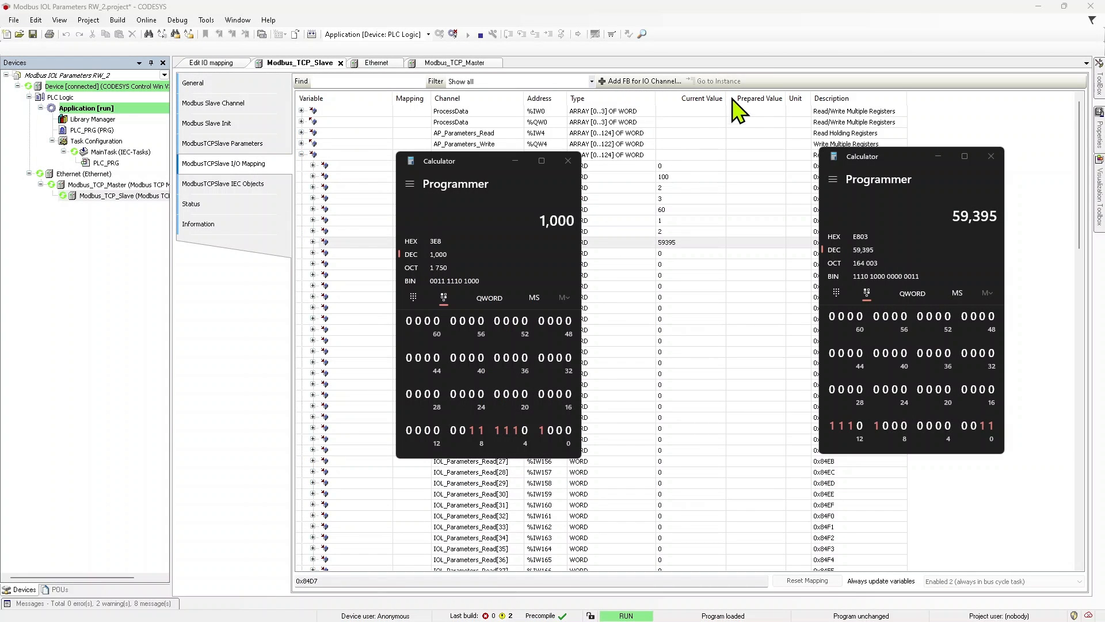
# Step: Back in the CODESYS I/O mapping, collapse the IOL_Parameters_Read array and expand the AP_Parameters_Read array
pyautogui.click(743, 46)
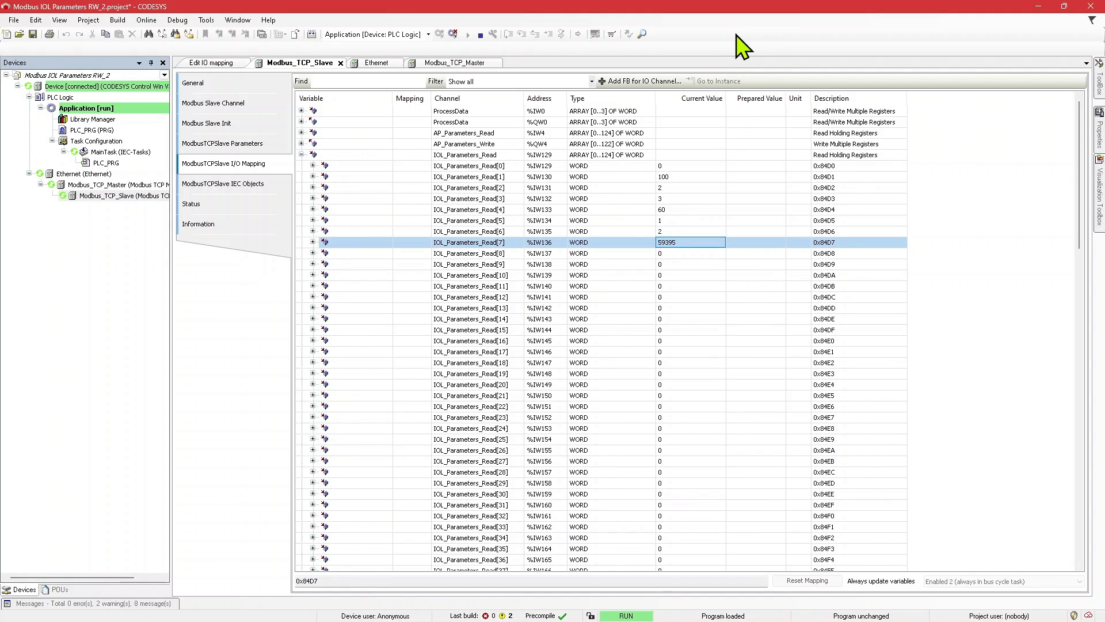
pyautogui.click(301, 155)
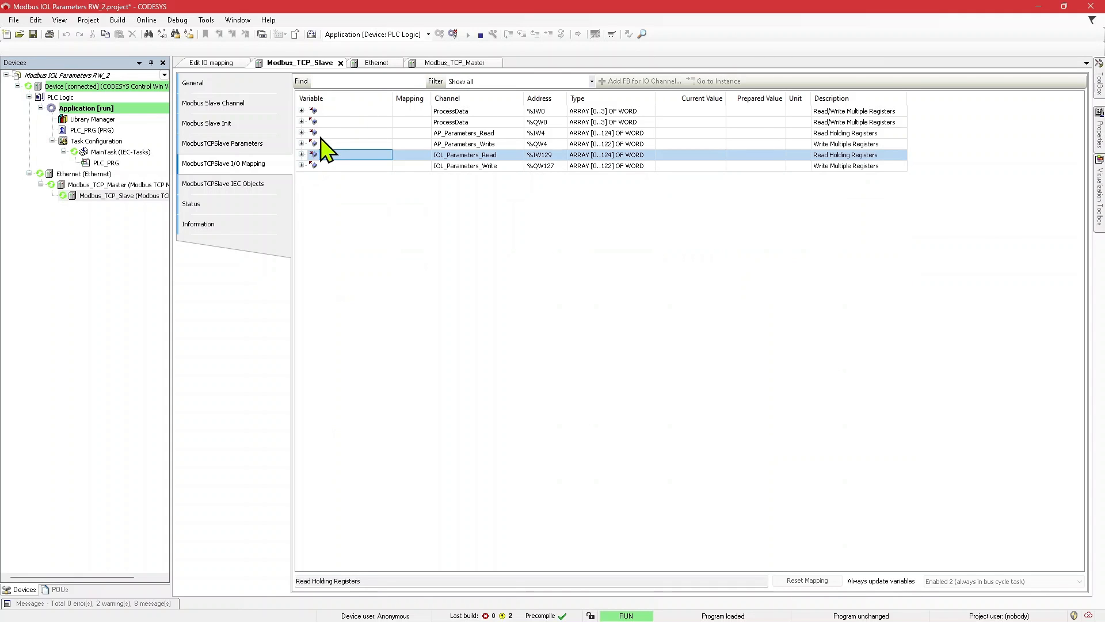
pyautogui.click(301, 133)
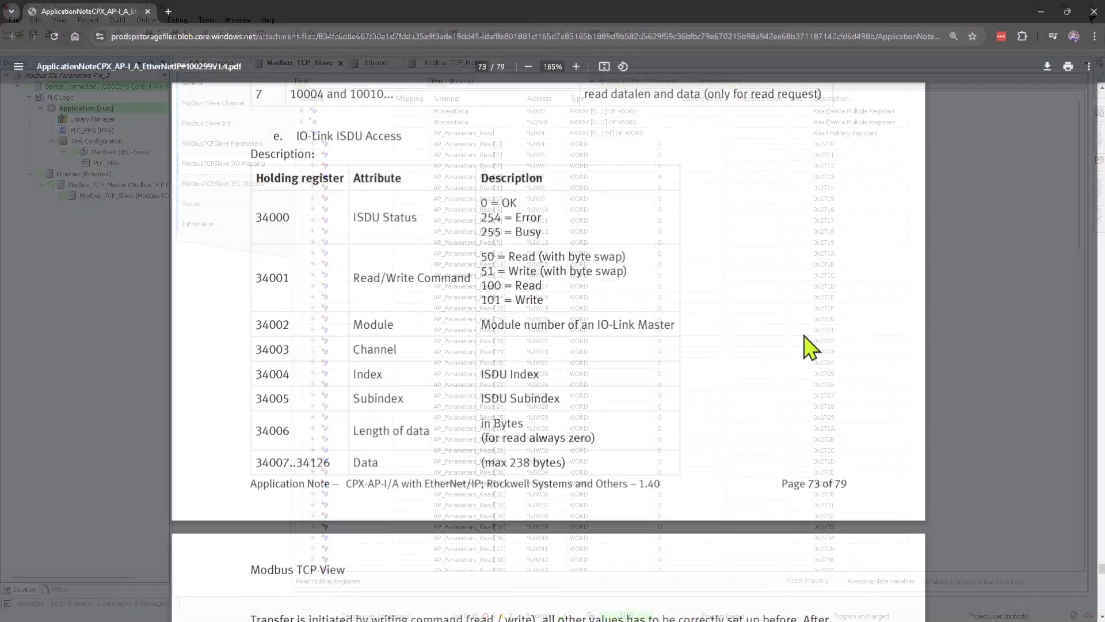
# Step: In the application note PDF, examine the Parameter Execution request steps for writing the module number, parameter id and parameter instance
pyautogui.scroll(3, 802, 345)
pyautogui.scroll(-3, 802, 345)
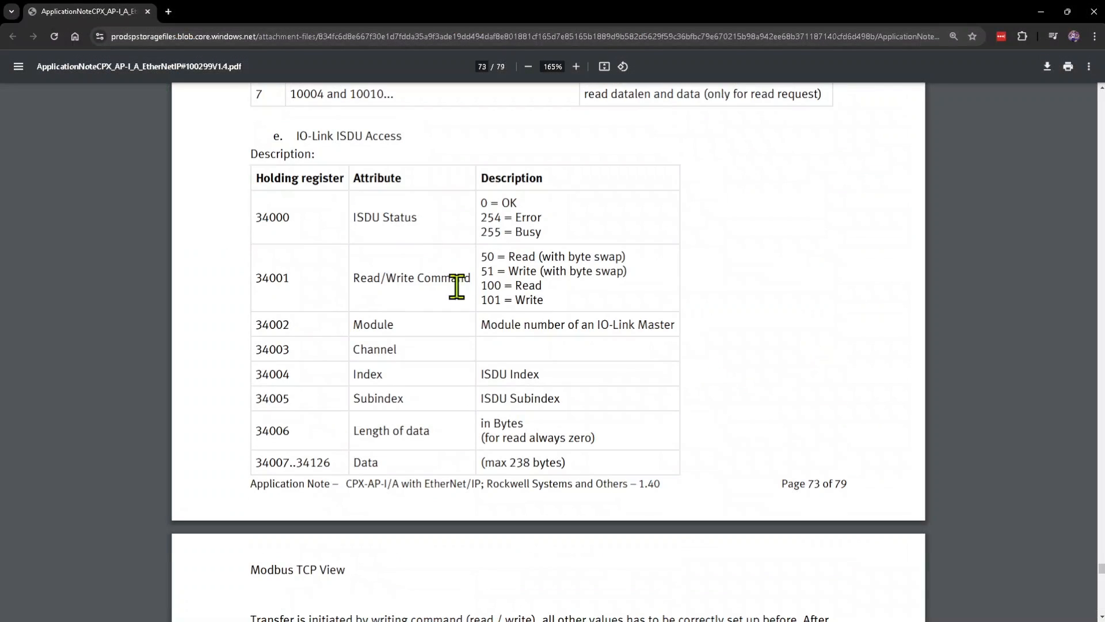
pyautogui.scroll(5, 511, 321)
pyautogui.scroll(6, 563, 360)
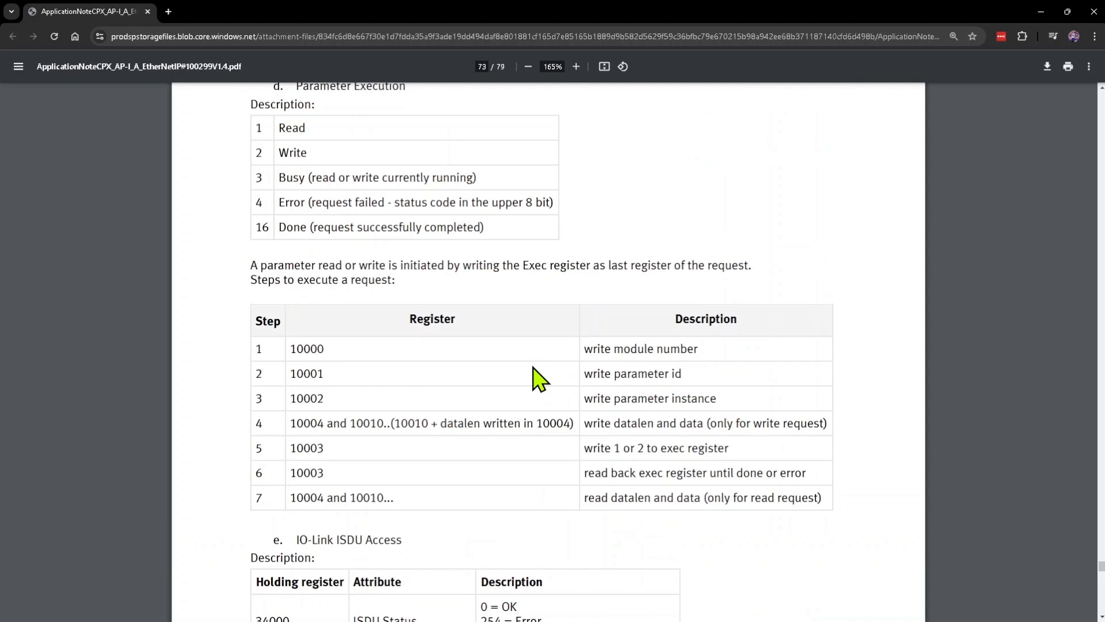
pyautogui.scroll(4, 468, 396)
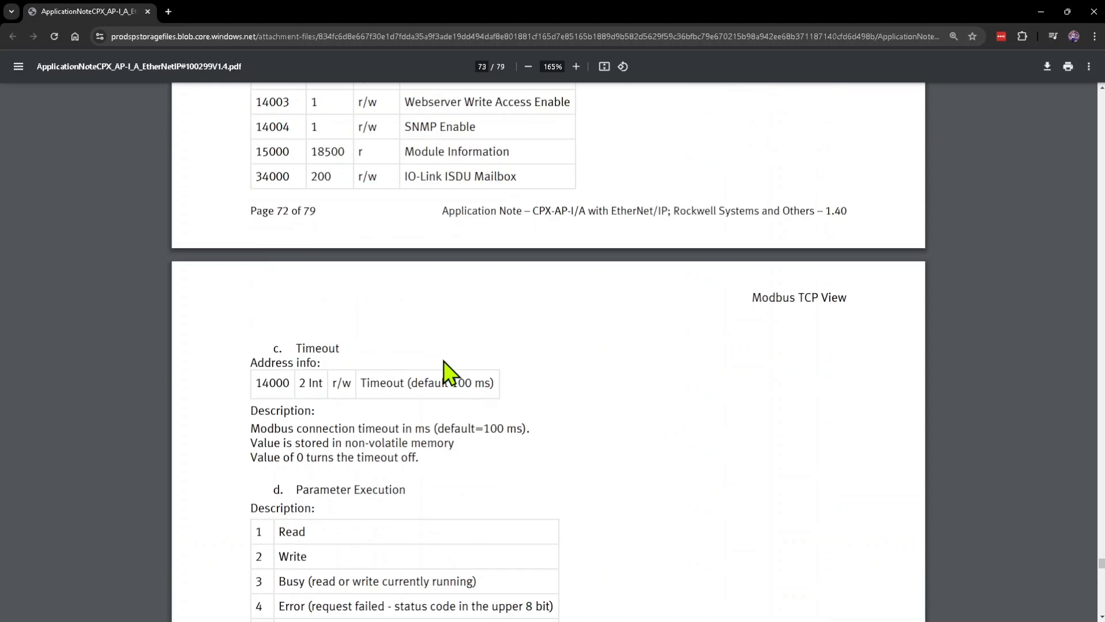
pyautogui.scroll(-8, 498, 390)
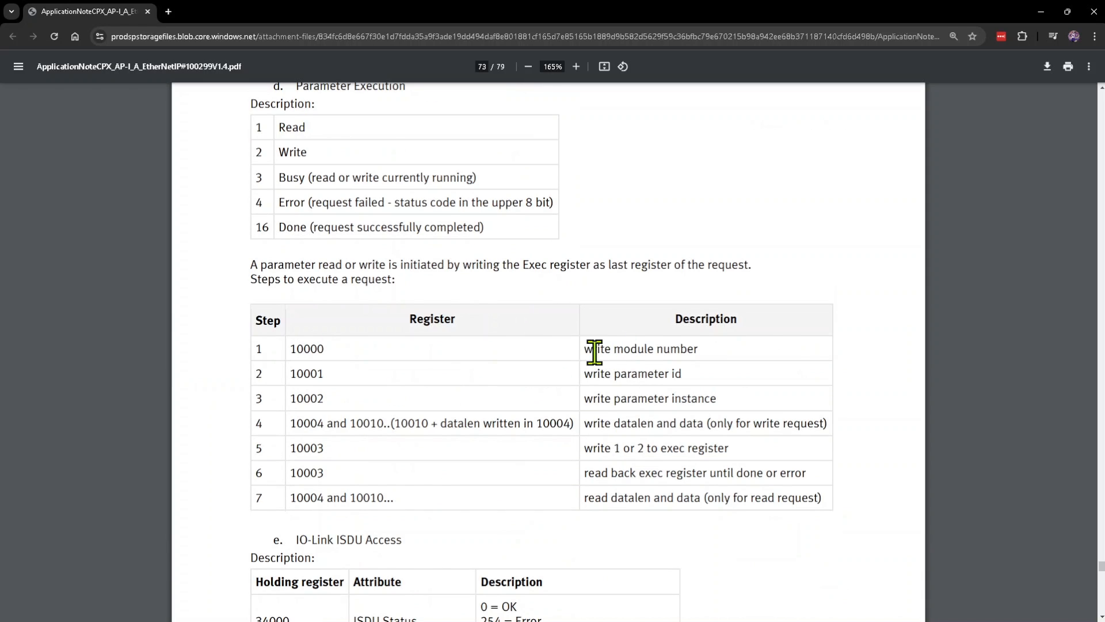
pyautogui.moveTo(585, 349); pyautogui.dragTo(699, 353)
pyautogui.moveTo(623, 375); pyautogui.dragTo(704, 377)
pyautogui.moveTo(626, 398); pyautogui.dragTo(727, 399)
# Step: Review the read and write exec codes and the remaining request steps in the application note's Parameter Execution section
pyautogui.scroll(2, 664, 421)
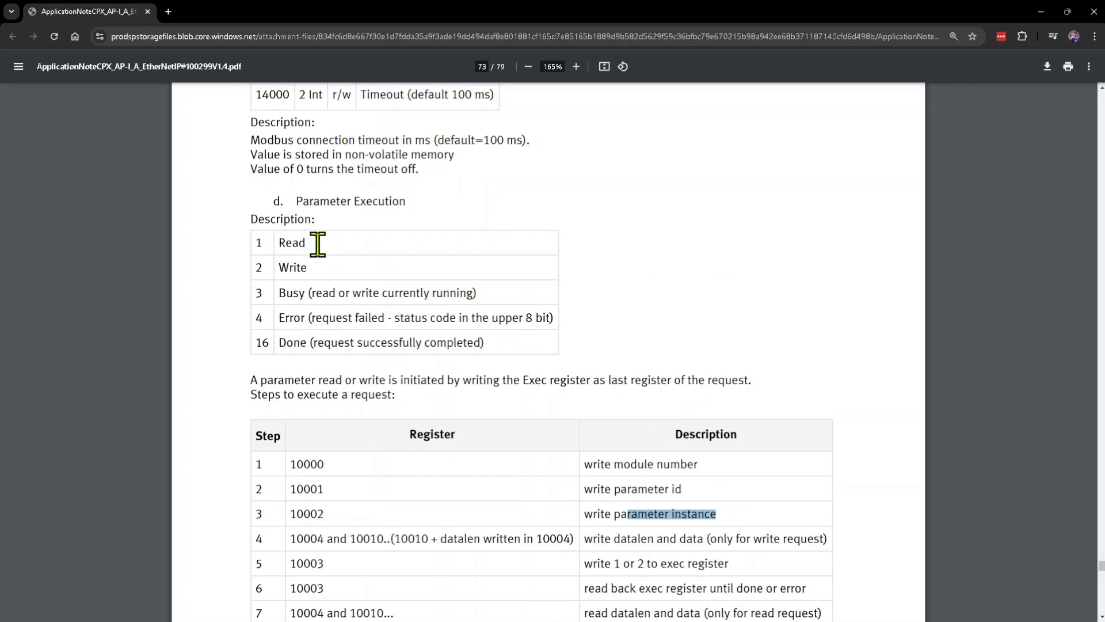
pyautogui.moveTo(314, 245); pyautogui.dragTo(254, 267)
pyautogui.click(316, 267)
pyautogui.click(298, 271)
pyautogui.scroll(-1, 706, 348)
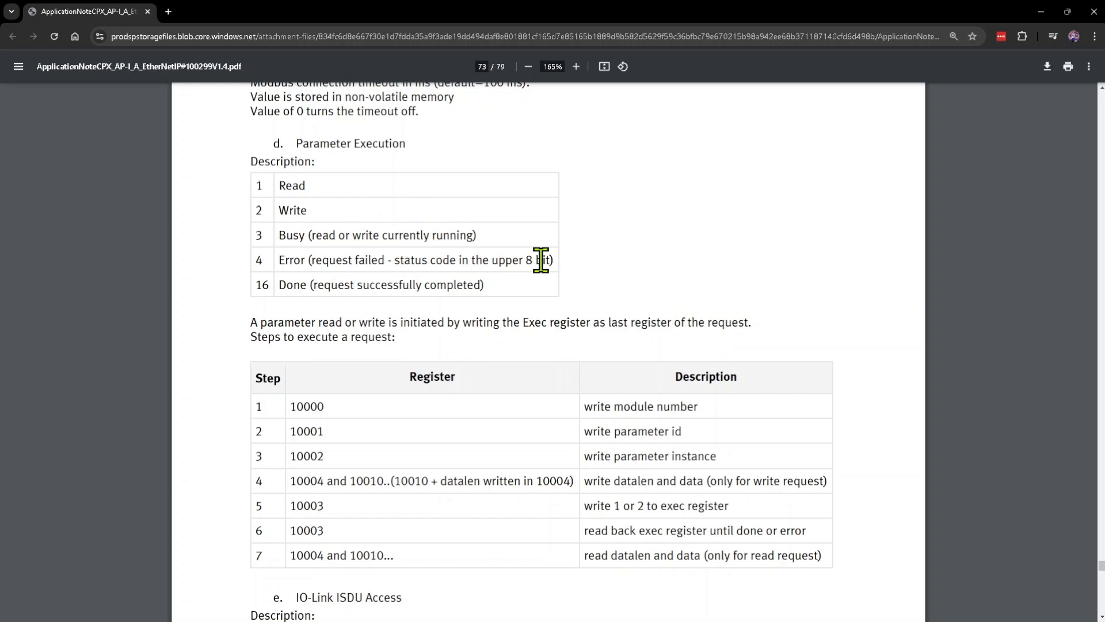
pyautogui.scroll(-3, 824, 365)
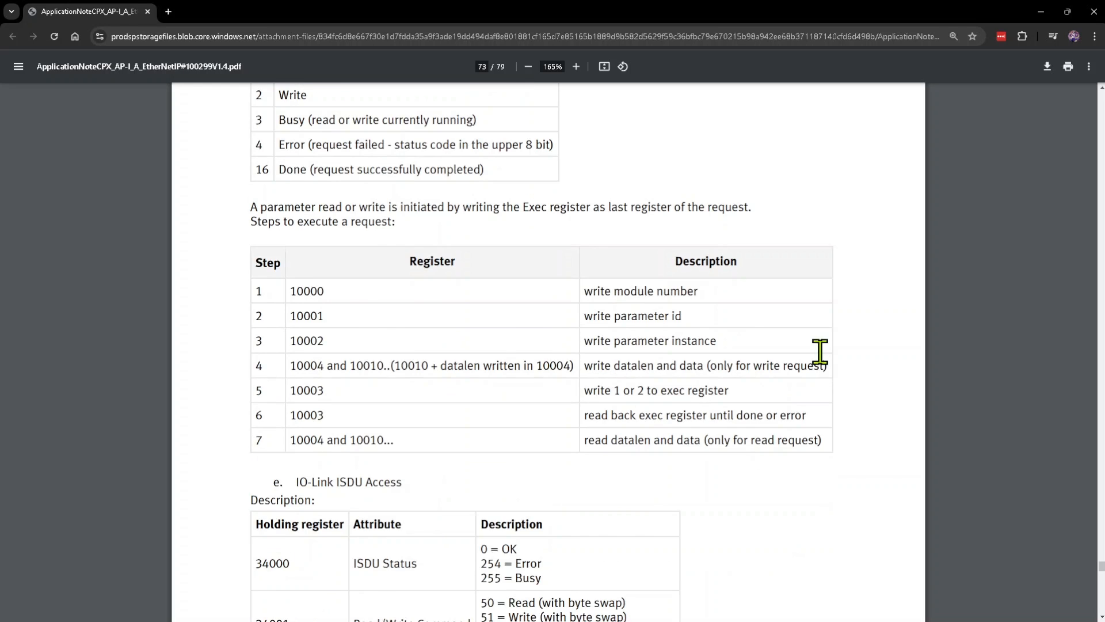
pyautogui.scroll(4, 814, 357)
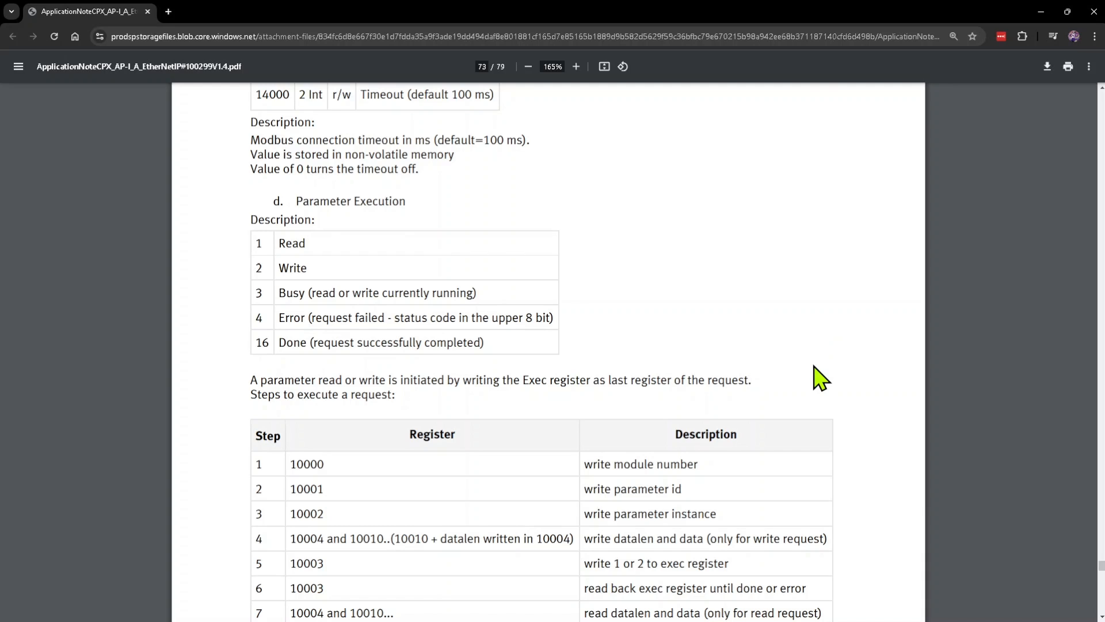